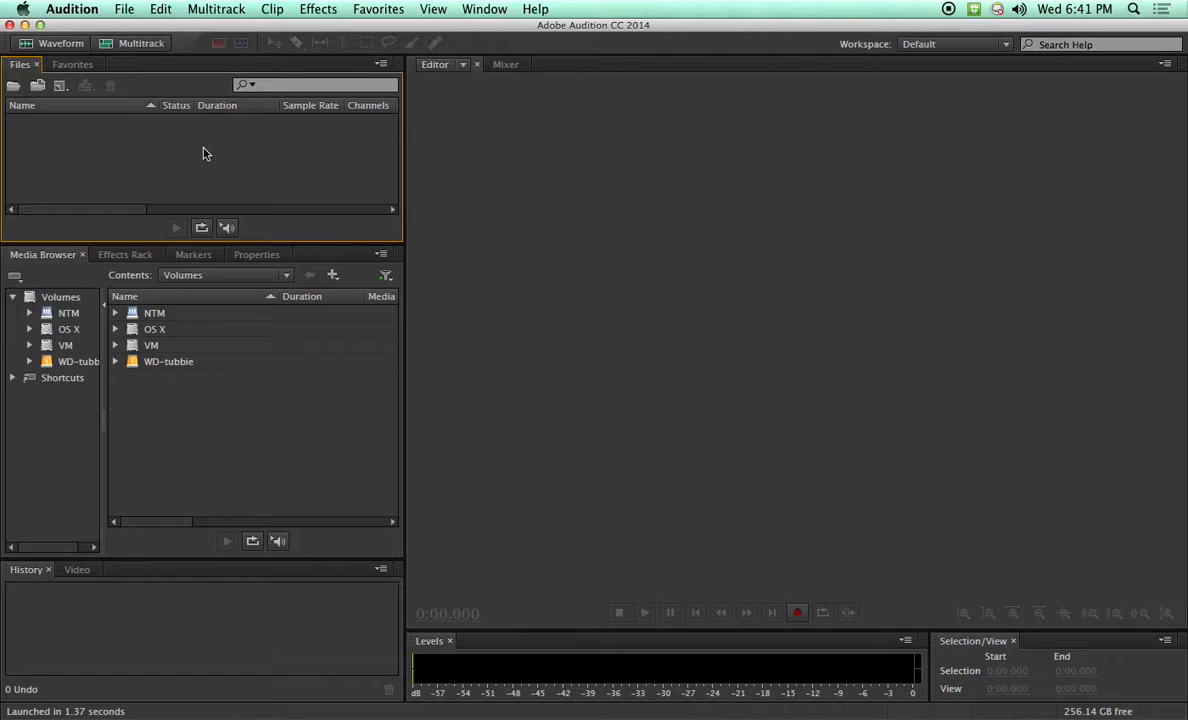
# Import the AIFF voiceover file marked "VO Recording 2" from the Voiceover folder
pyautogui.doubleClick(203, 153)
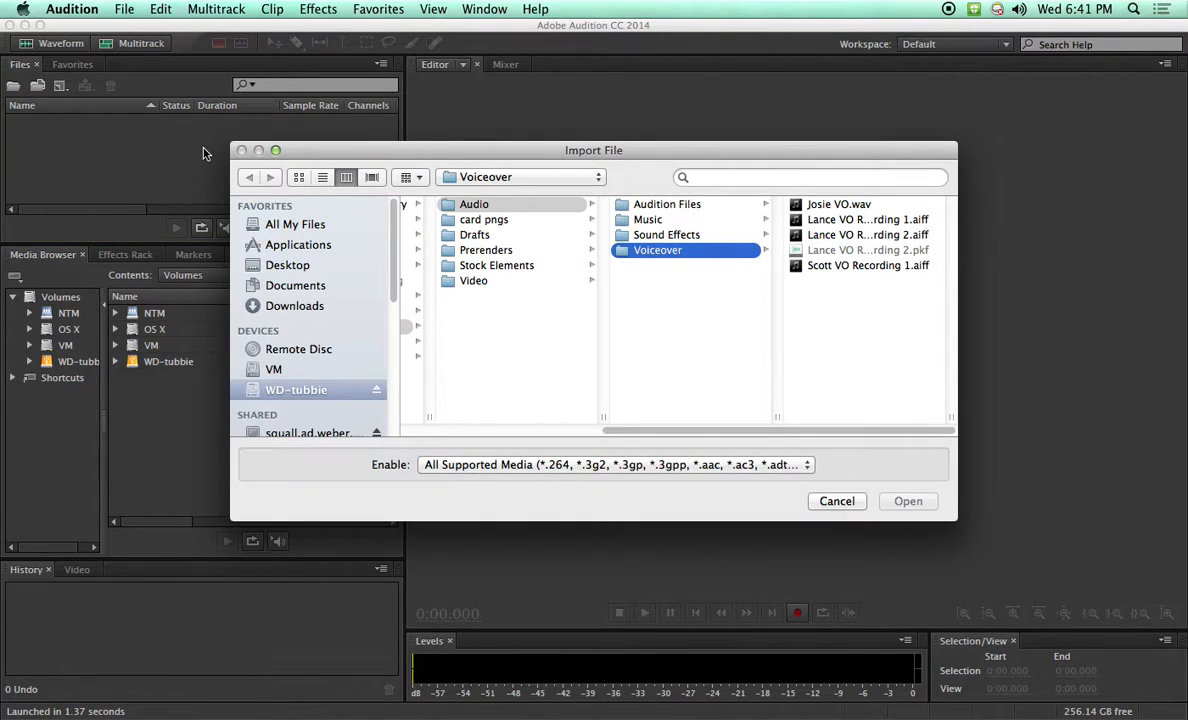
pyautogui.moveTo(956, 413); pyautogui.dragTo(1039, 419)
pyautogui.click(883, 234)
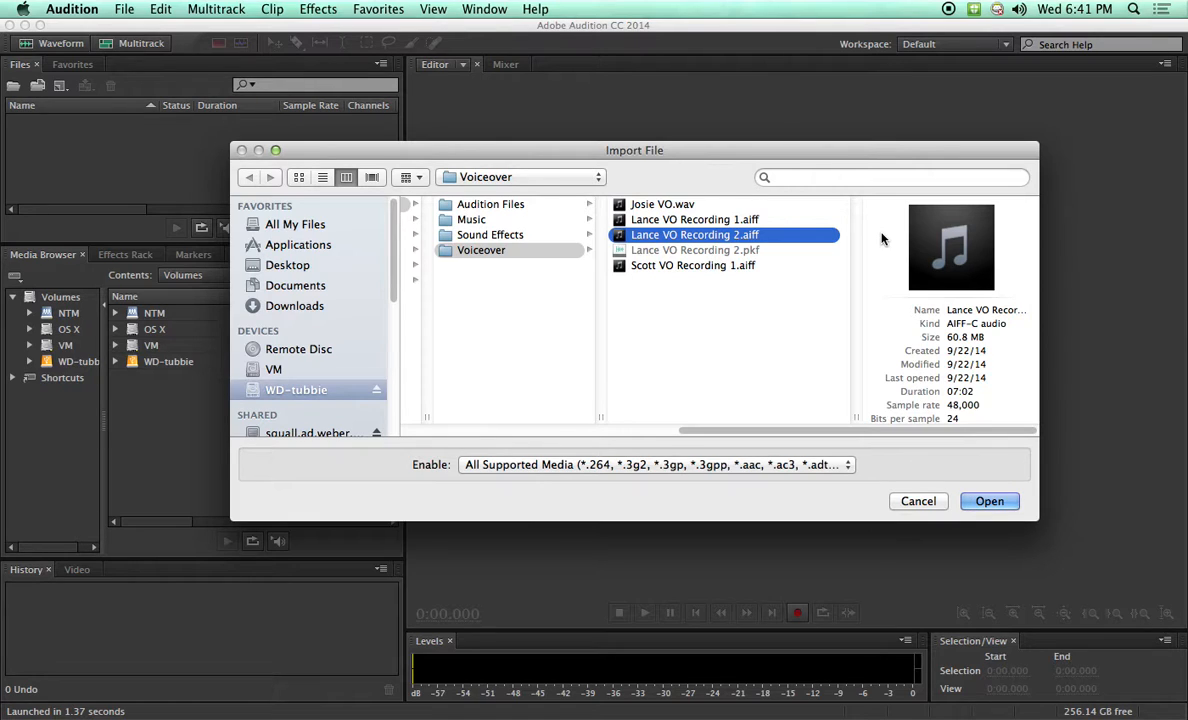
pyautogui.click(979, 500)
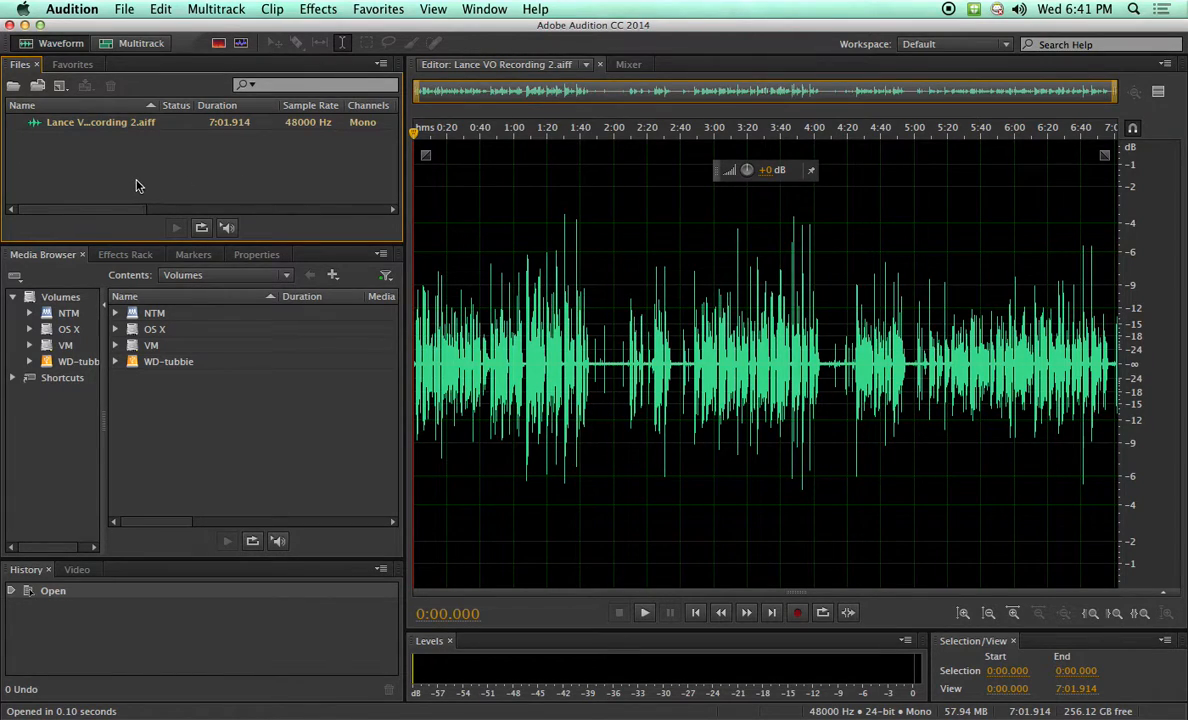
# Select the waveform section from 2:00 to 2:40, and clear the selection
pyautogui.click(729, 300)
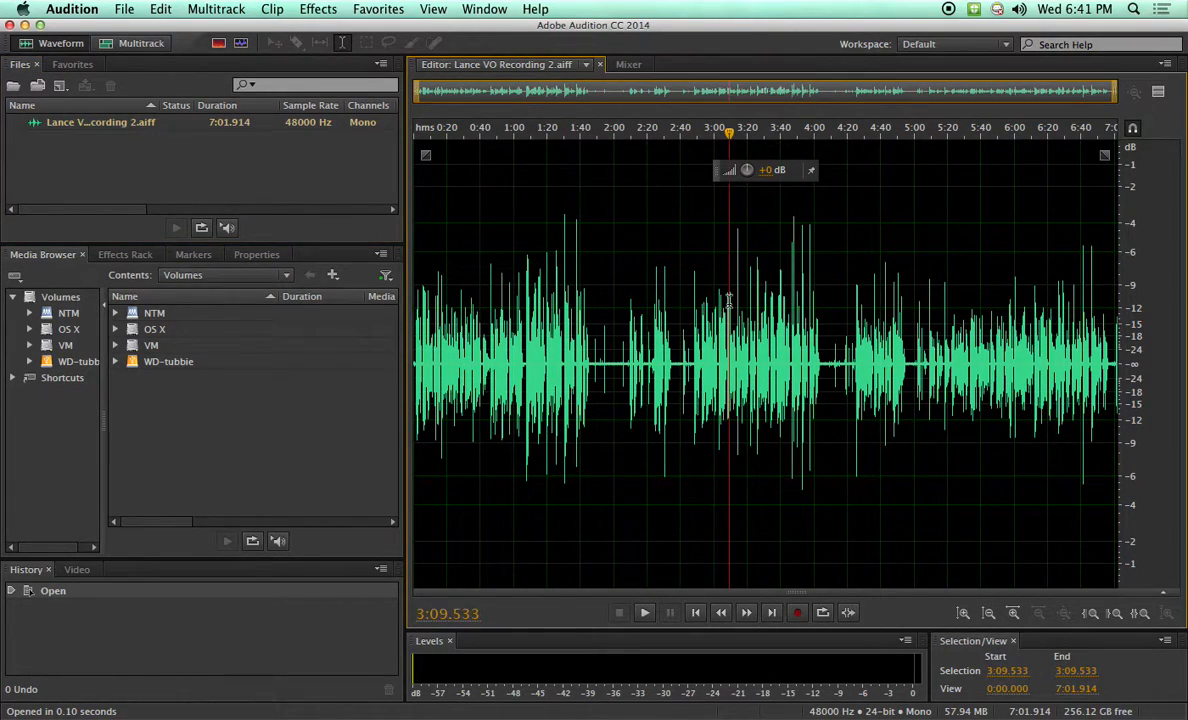
pyautogui.click(625, 323)
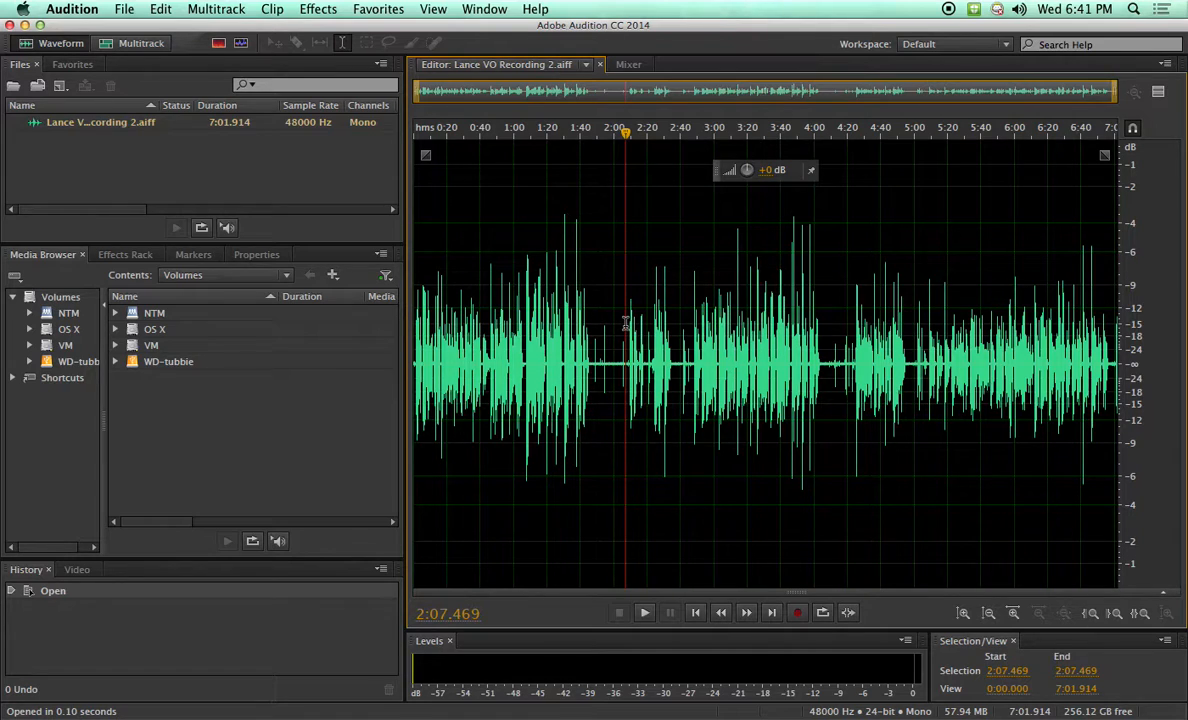
pyautogui.moveTo(613, 325); pyautogui.dragTo(683, 326)
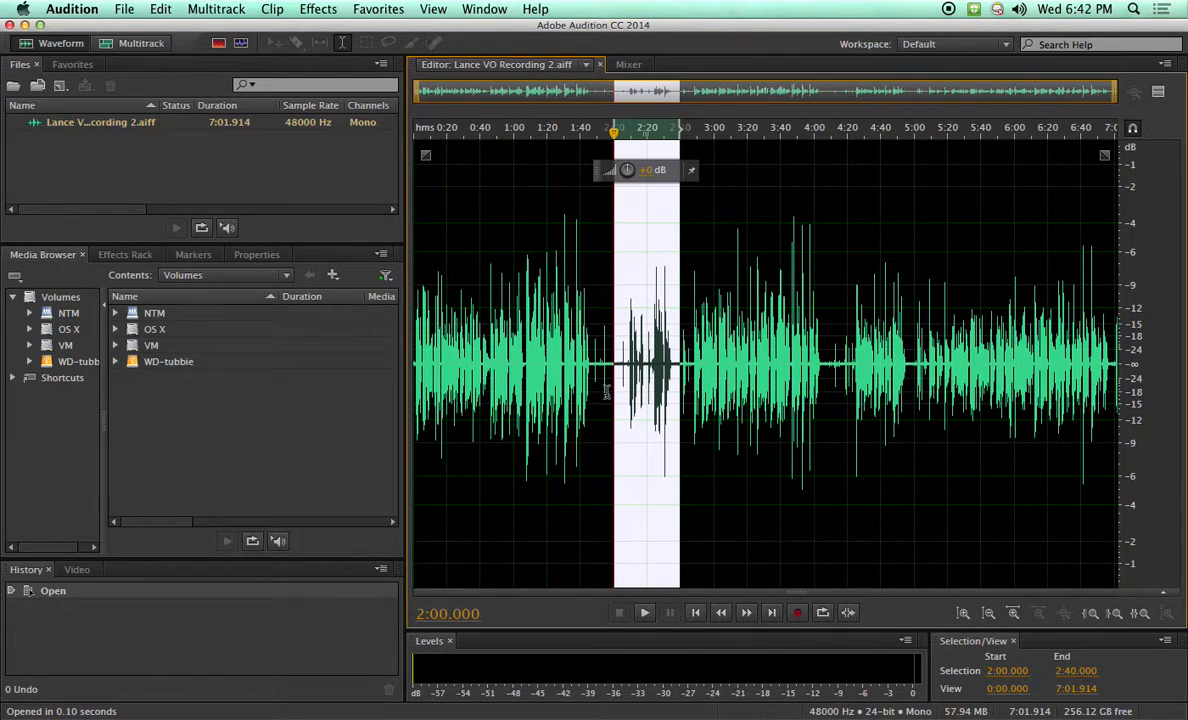
pyautogui.click(525, 338)
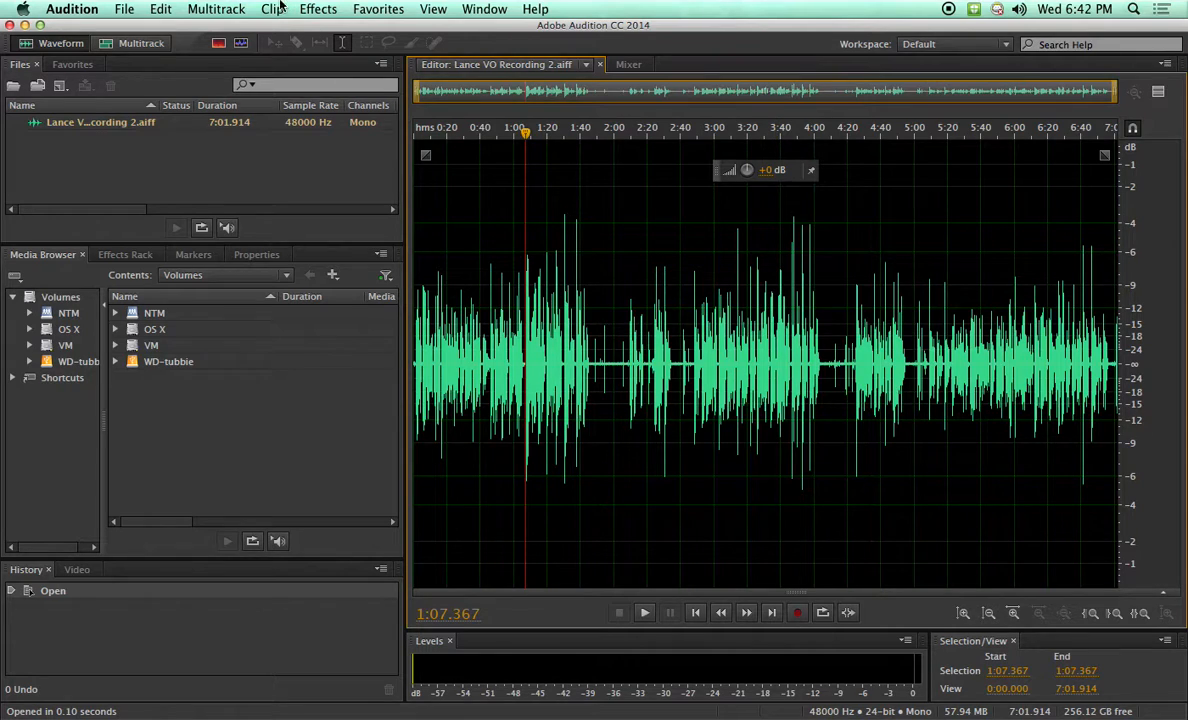
# Create a multitrack session named VO Edit in the Audition Files folder with template None, overwriting the existing session
pyautogui.click(142, 44)
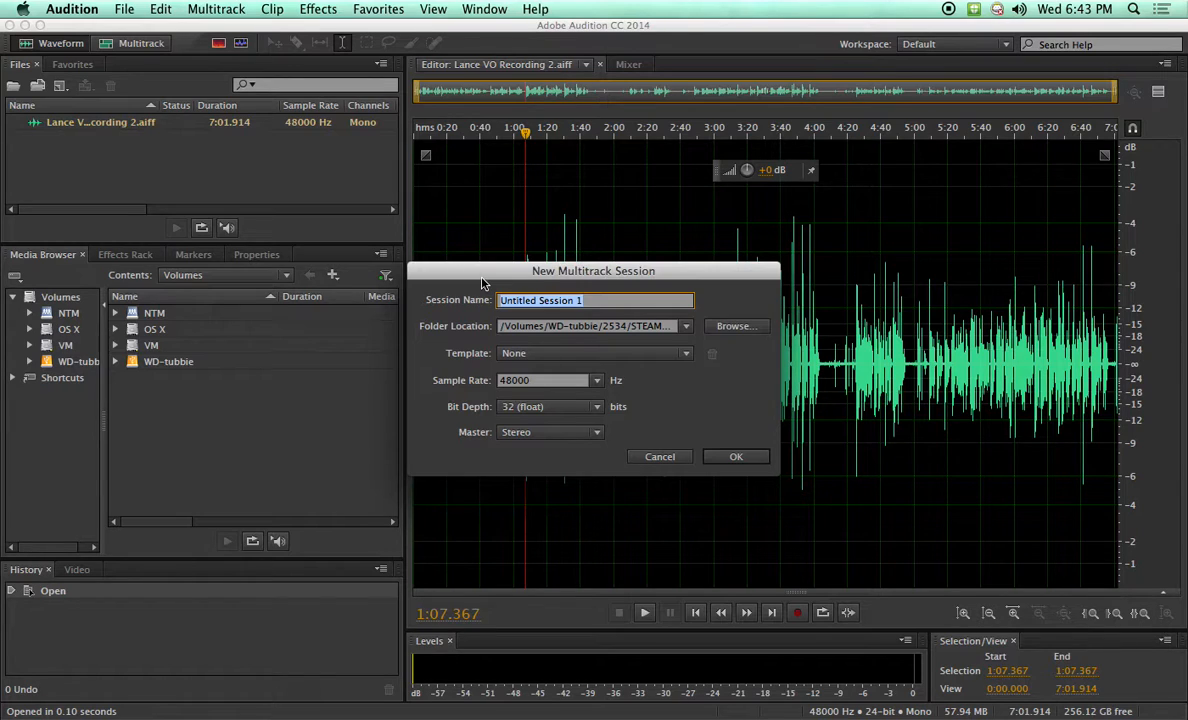
pyautogui.write('VO Edit')
pyautogui.click(724, 326)
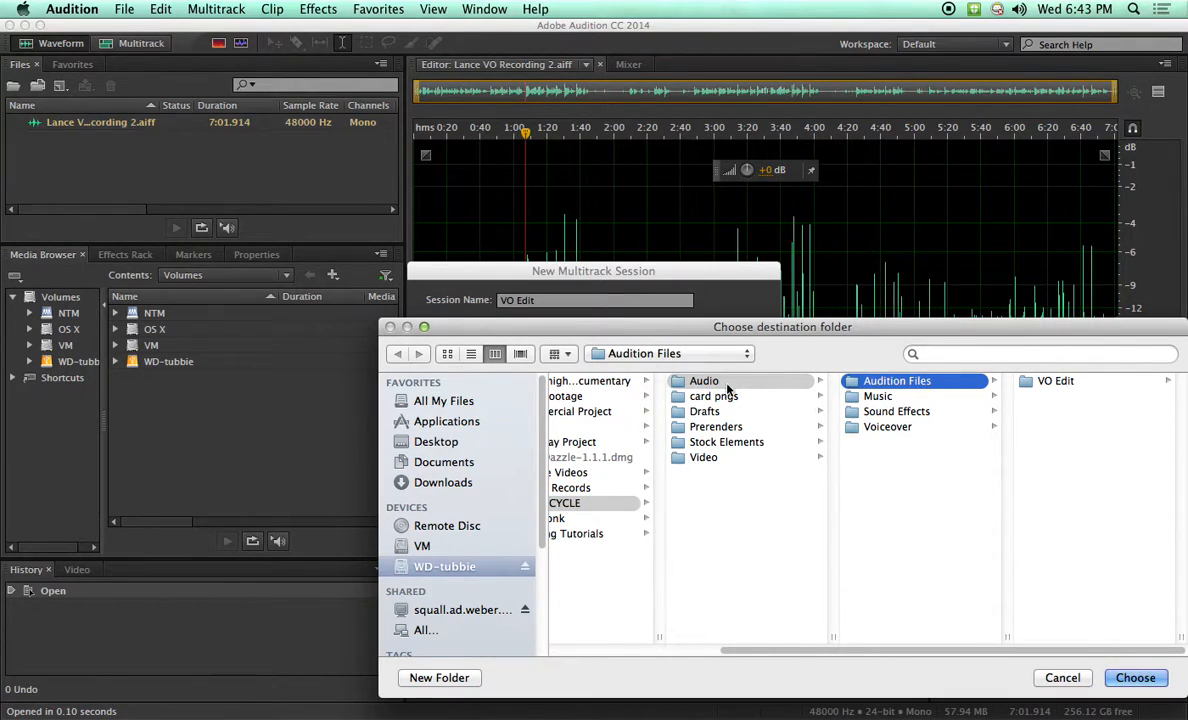
pyautogui.click(1135, 679)
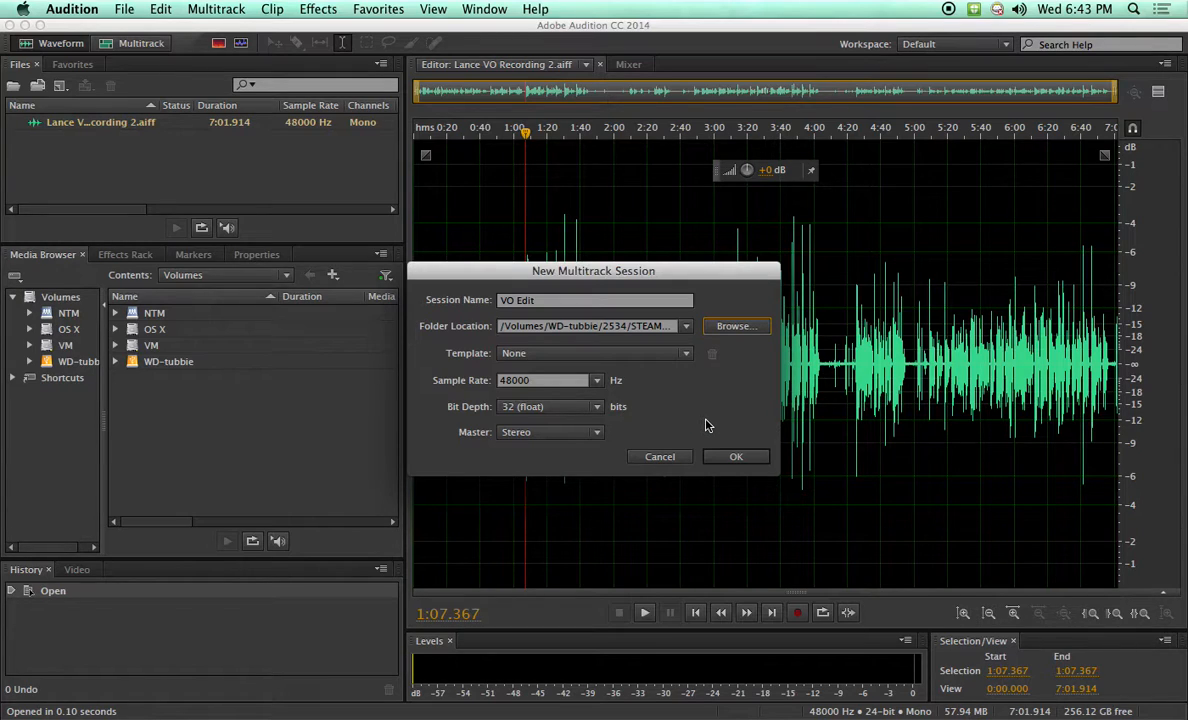
pyautogui.click(687, 355)
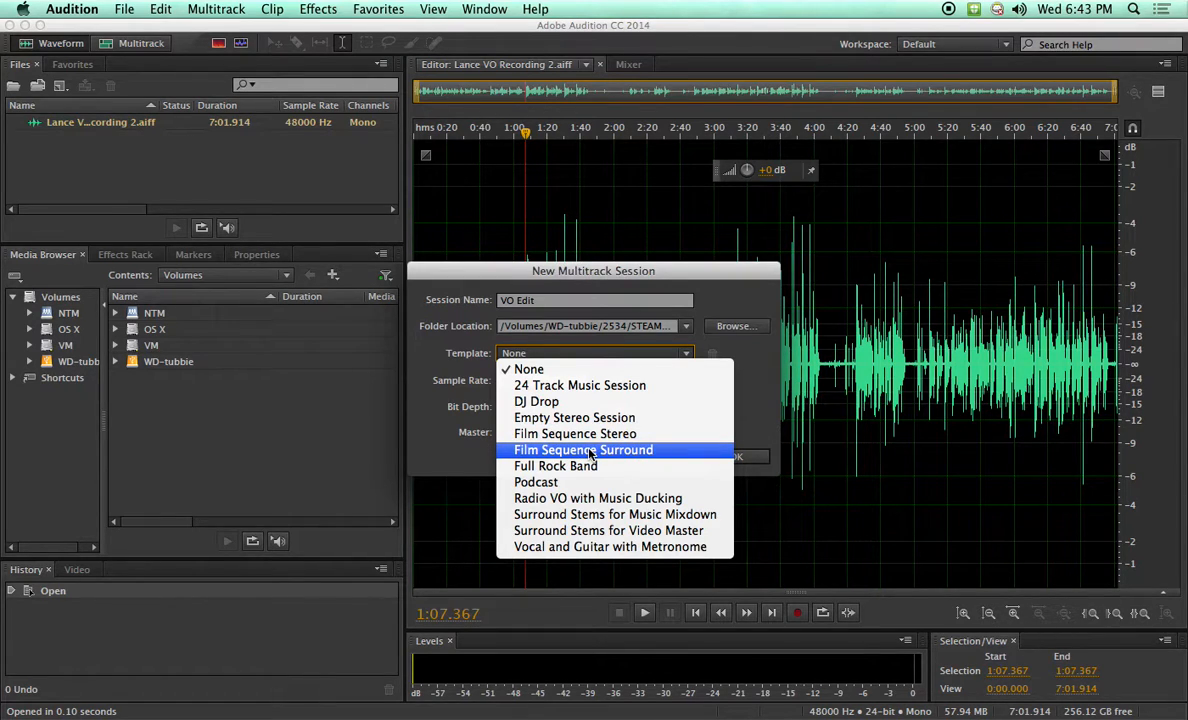
pyautogui.click(540, 369)
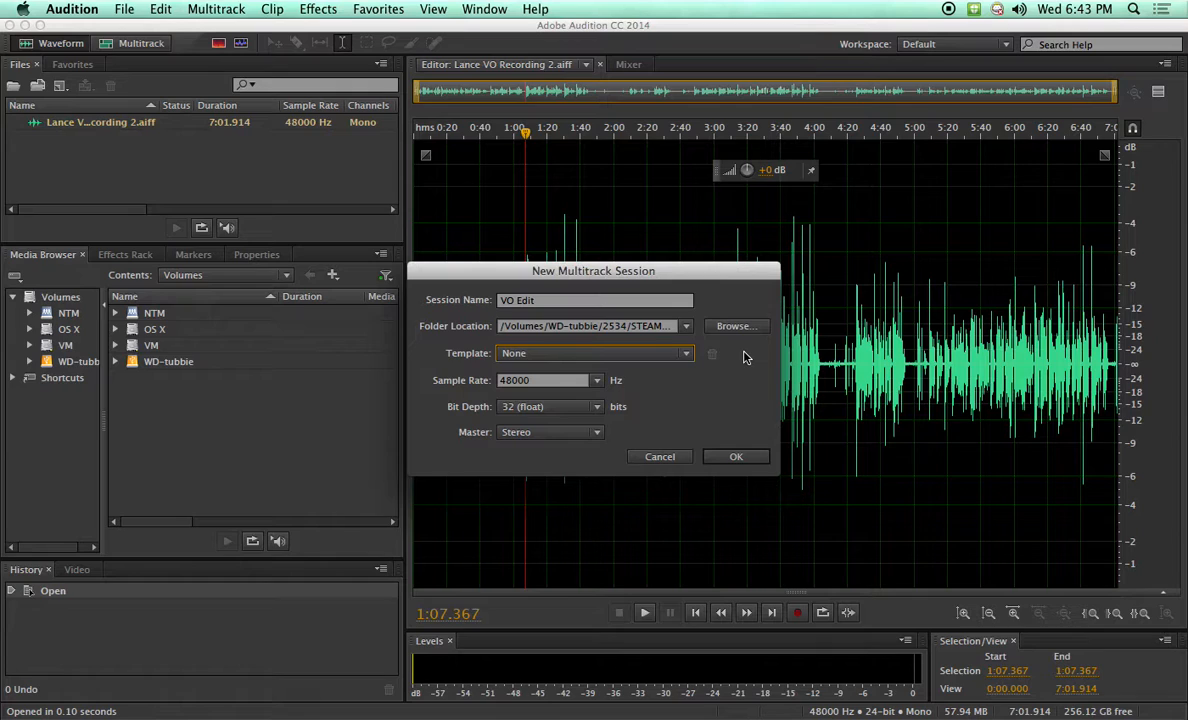
pyautogui.click(752, 459)
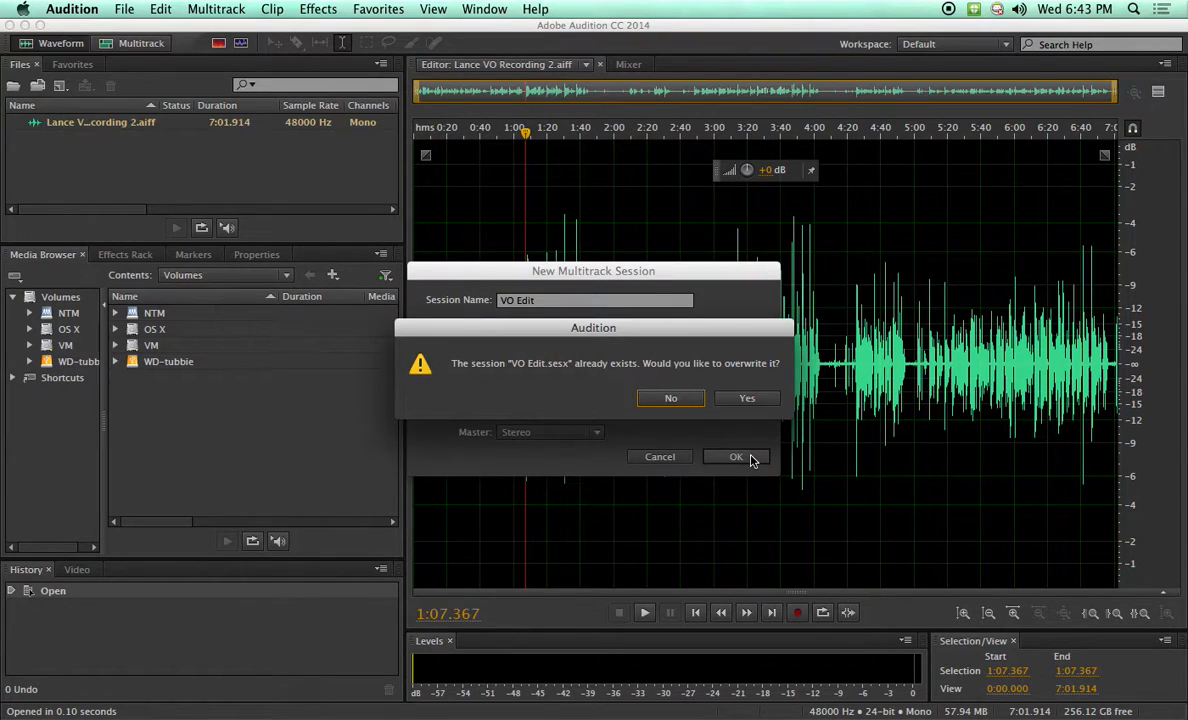
pyautogui.click(756, 397)
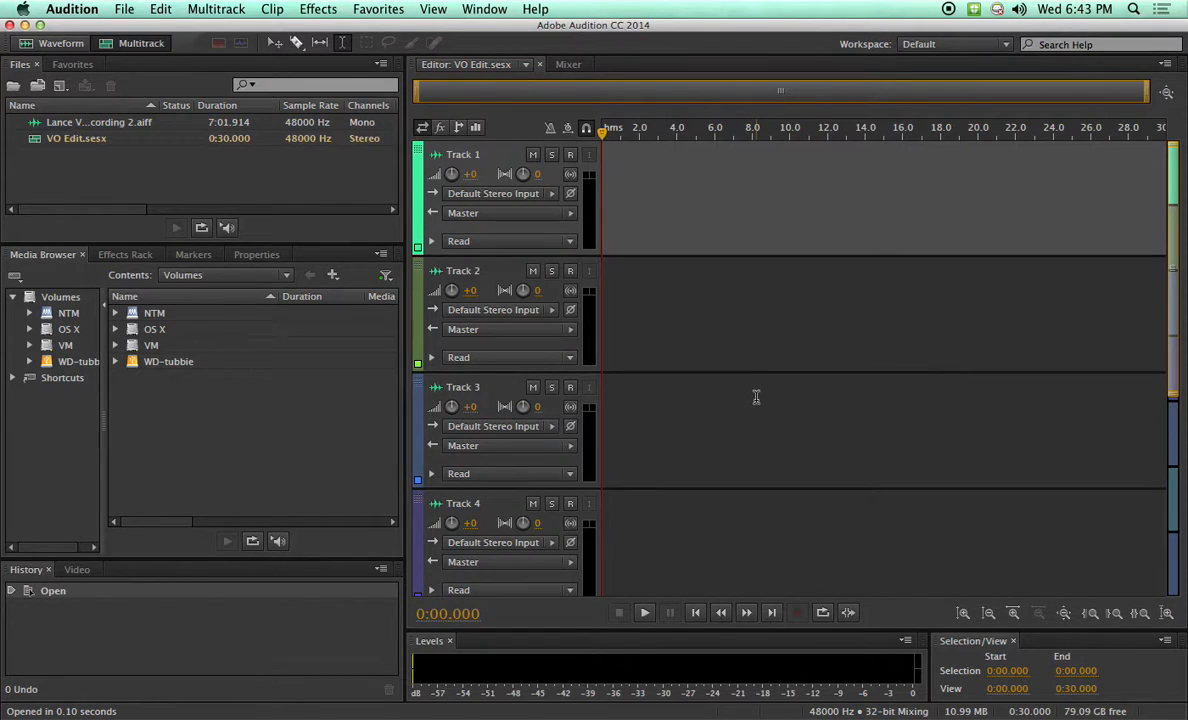
# Place the imported voiceover recording on Track 1, starting at 0:00
pyautogui.scroll(-5, 770, 280)
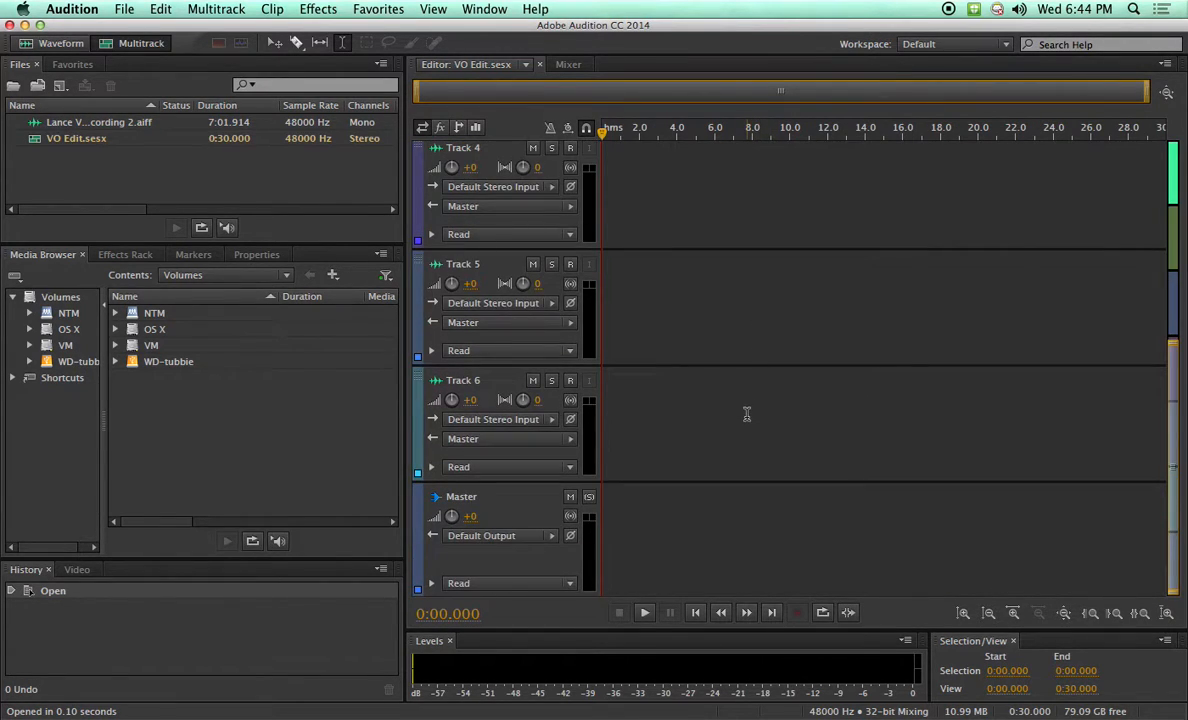
pyautogui.scroll(5, 745, 410)
pyautogui.click(101, 172)
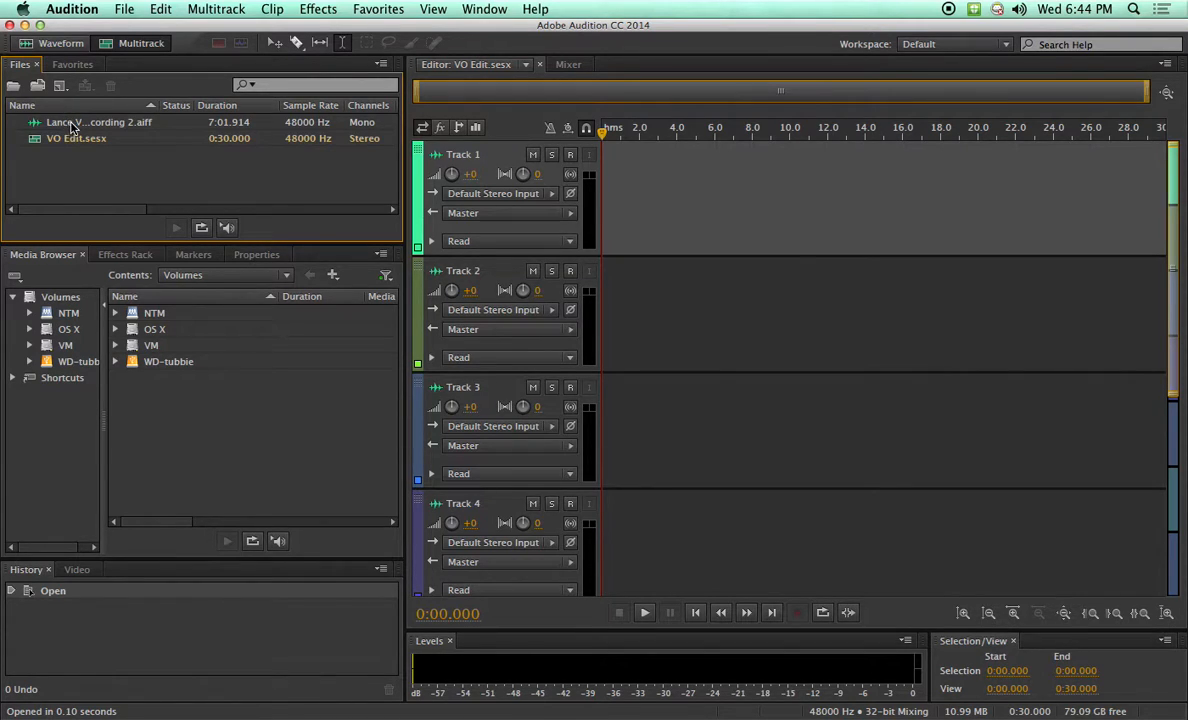
pyautogui.moveTo(55, 125); pyautogui.dragTo(637, 200)
pyautogui.moveTo(598, 224); pyautogui.dragTo(590, 226)
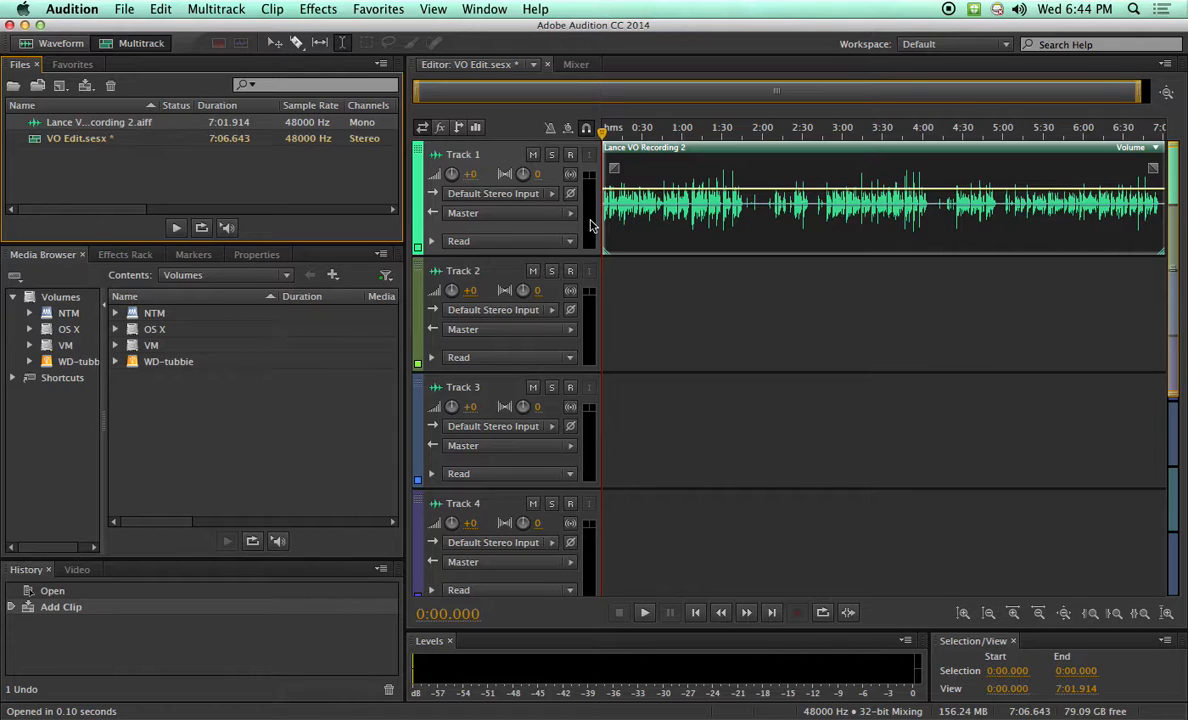
# Try adding a volume keyframe and adjusting the pan line on the Track 1 clip, and undo both
pyautogui.click(664, 191)
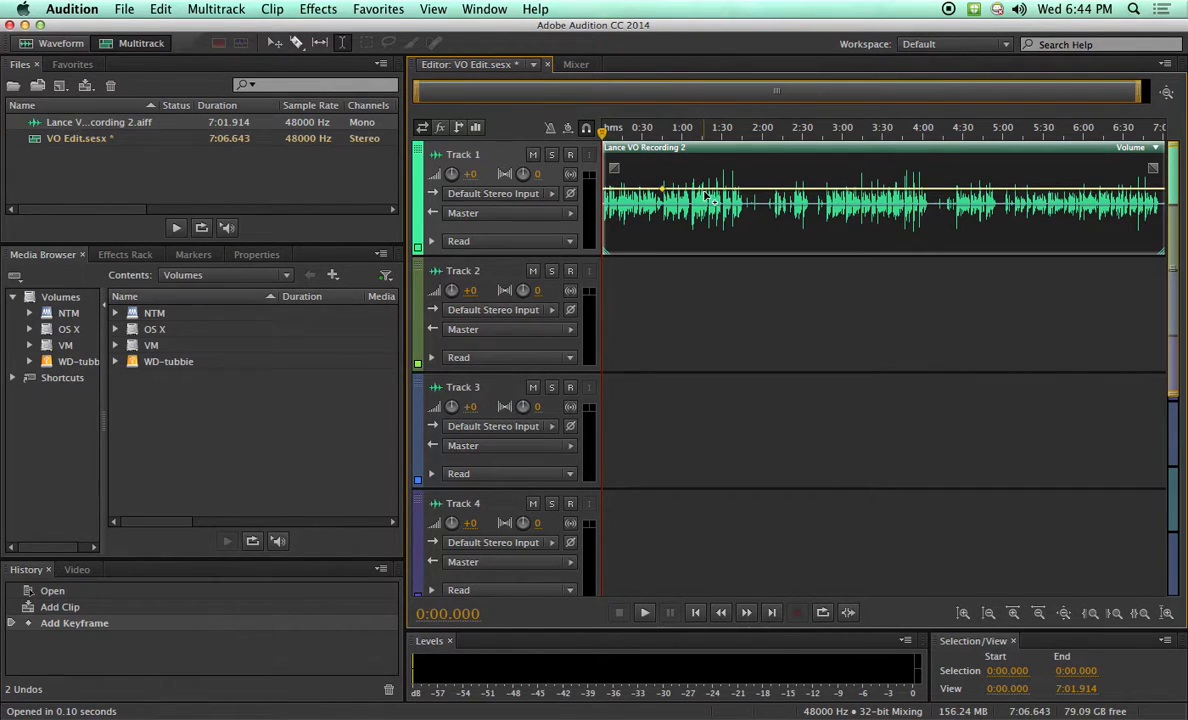
pyautogui.press('super+z')
pyautogui.moveTo(702, 201)
pyautogui.mouseDown()
pyautogui.moveTo(698, 166)
pyautogui.moveTo(703, 251)
pyautogui.moveTo(700, 168)
pyautogui.moveTo(706, 219)
pyautogui.mouseUp()
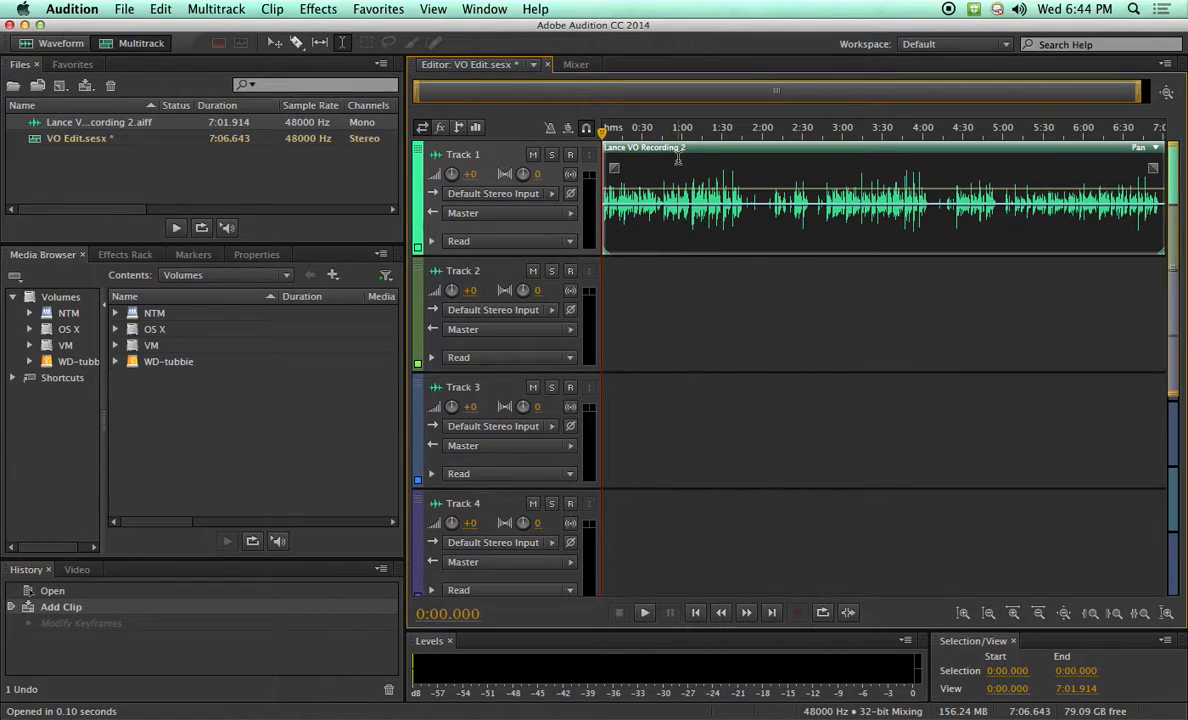
# Shift the Track 1 clip along the timeline and back to 0:00 with the Move tool, and marquee-select it
pyautogui.press('v')
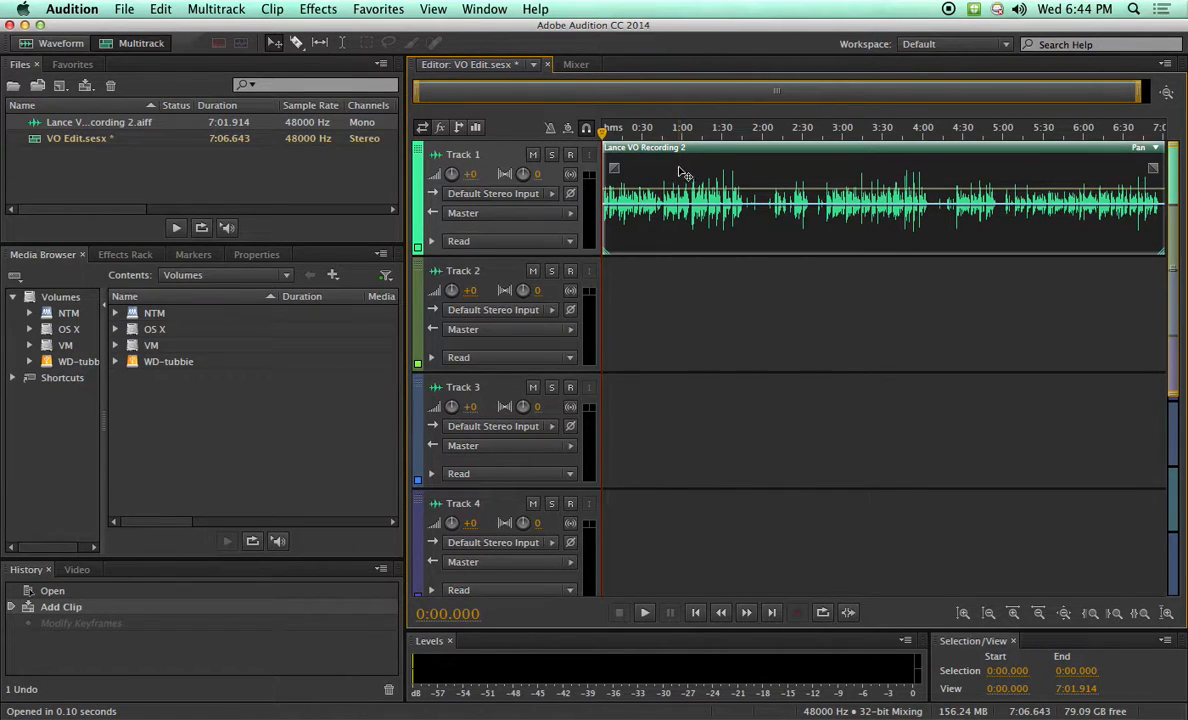
pyautogui.moveTo(652, 175); pyautogui.dragTo(745, 183)
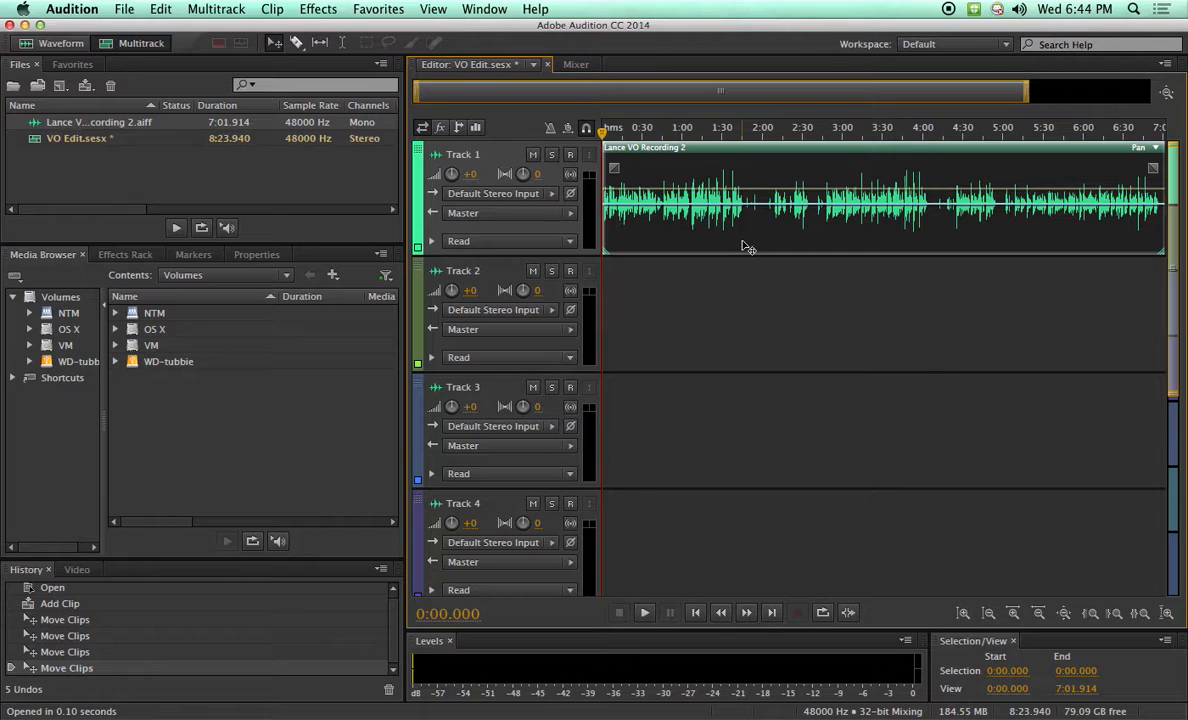
pyautogui.click(745, 305)
pyautogui.moveTo(718, 312); pyautogui.dragTo(1010, 210)
pyautogui.click(813, 309)
pyautogui.moveTo(683, 420); pyautogui.dragTo(1002, 175)
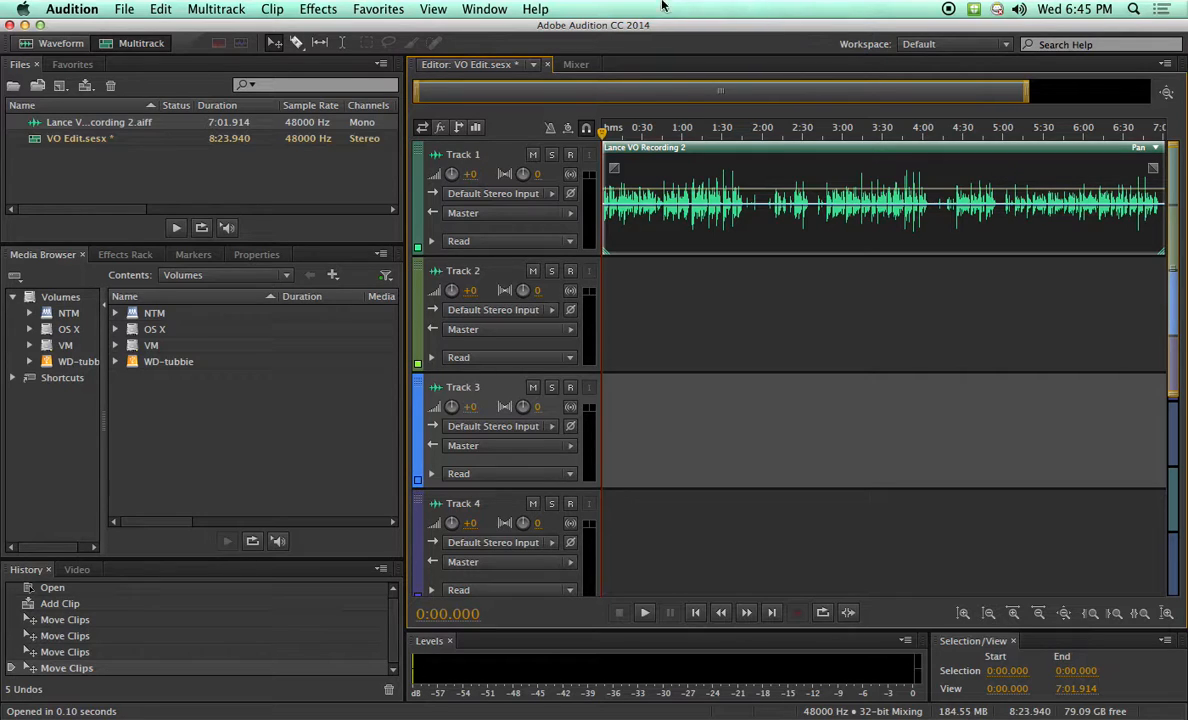
# Mark a time selection on the timeline with its in point at about 0:47.6 and out point at about 1:47.3
pyautogui.click(343, 44)
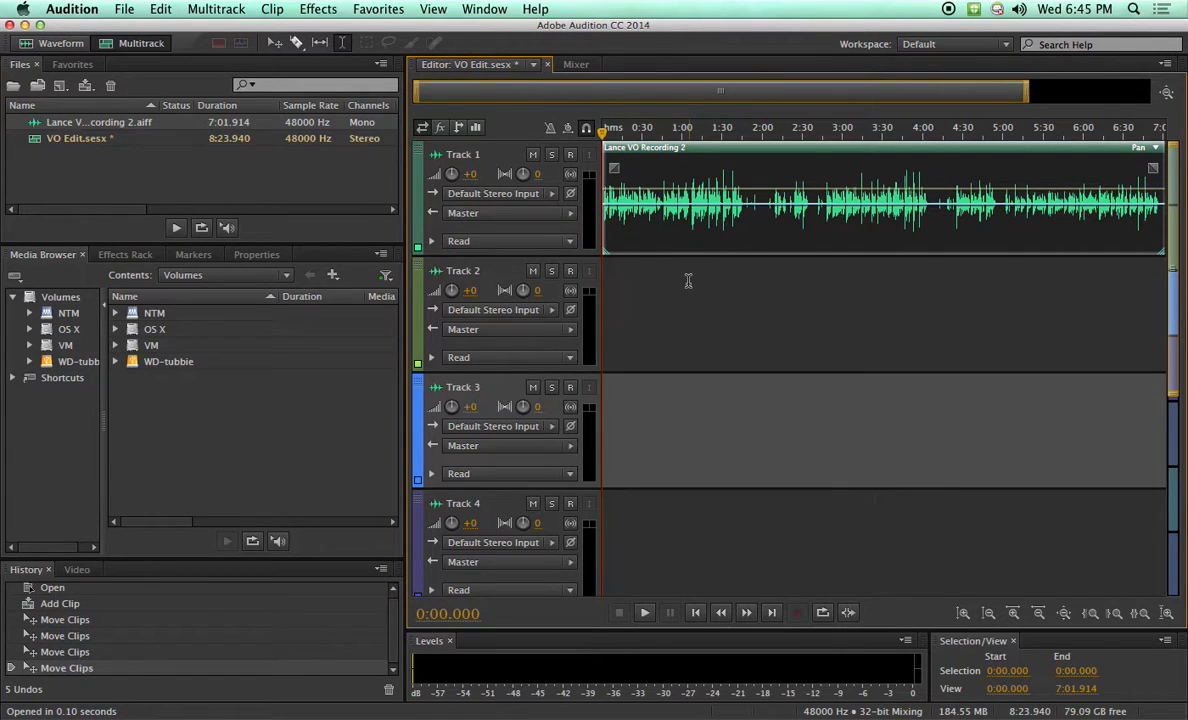
pyautogui.press('v')
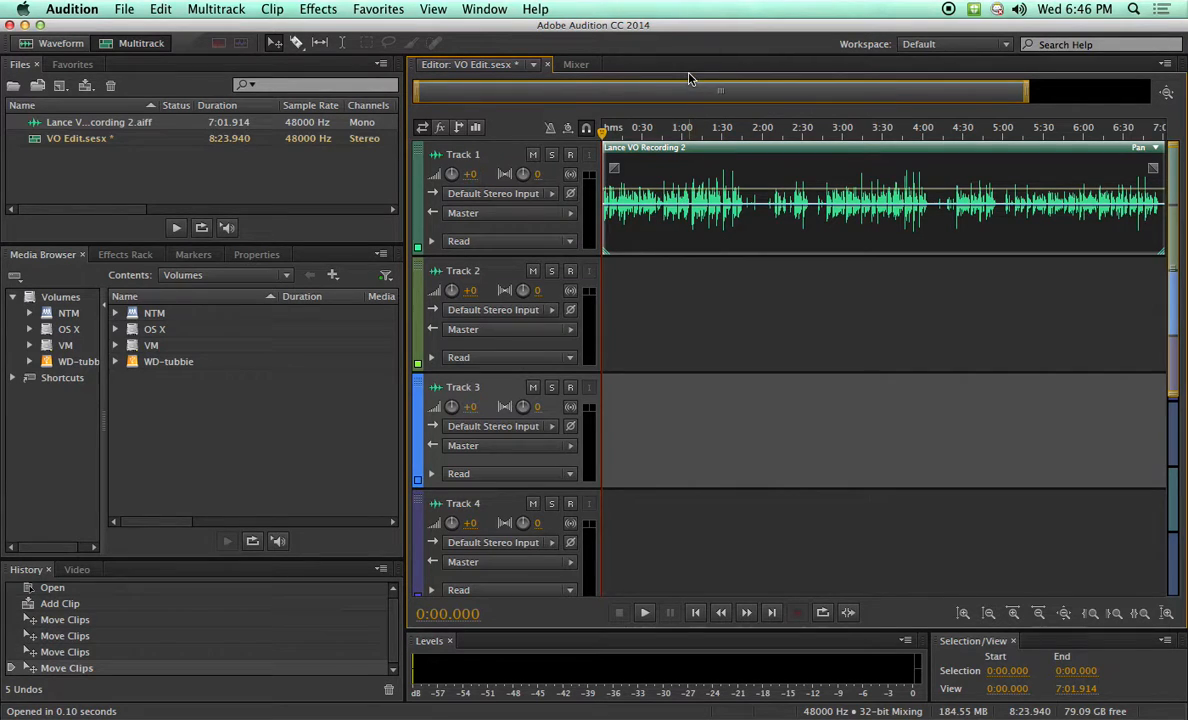
pyautogui.click(694, 133)
pyautogui.press('space')
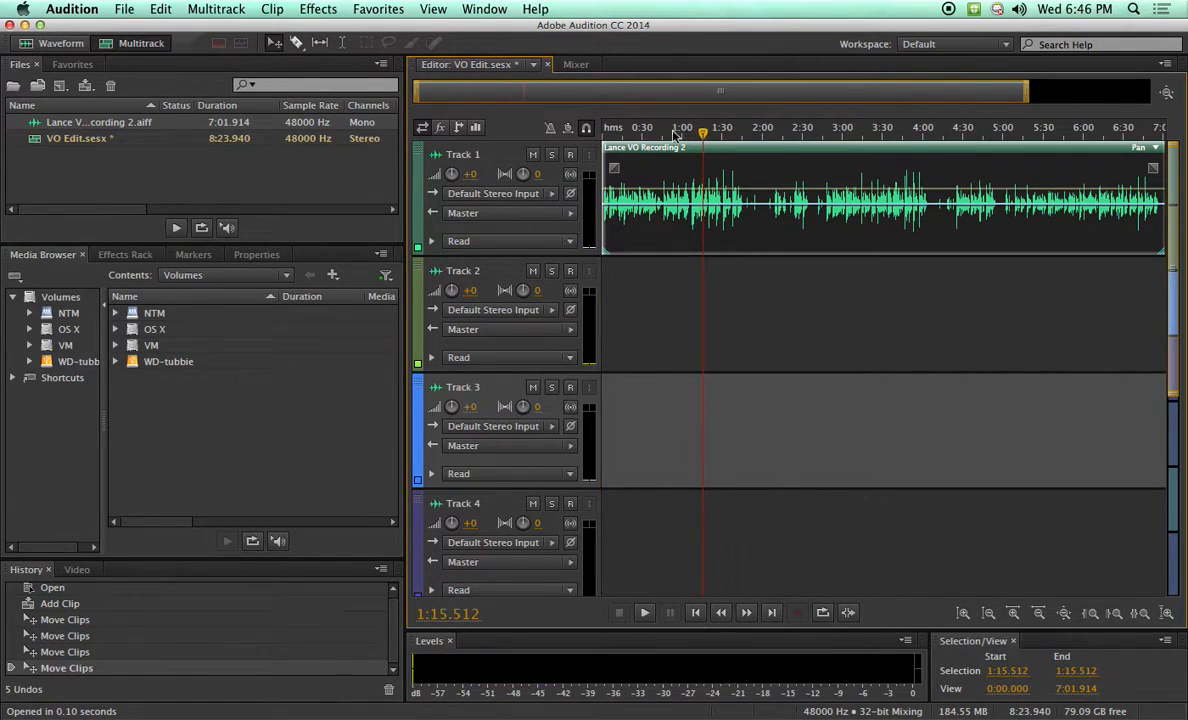
pyautogui.click(670, 133)
pyautogui.click(697, 133)
pyautogui.click(666, 133)
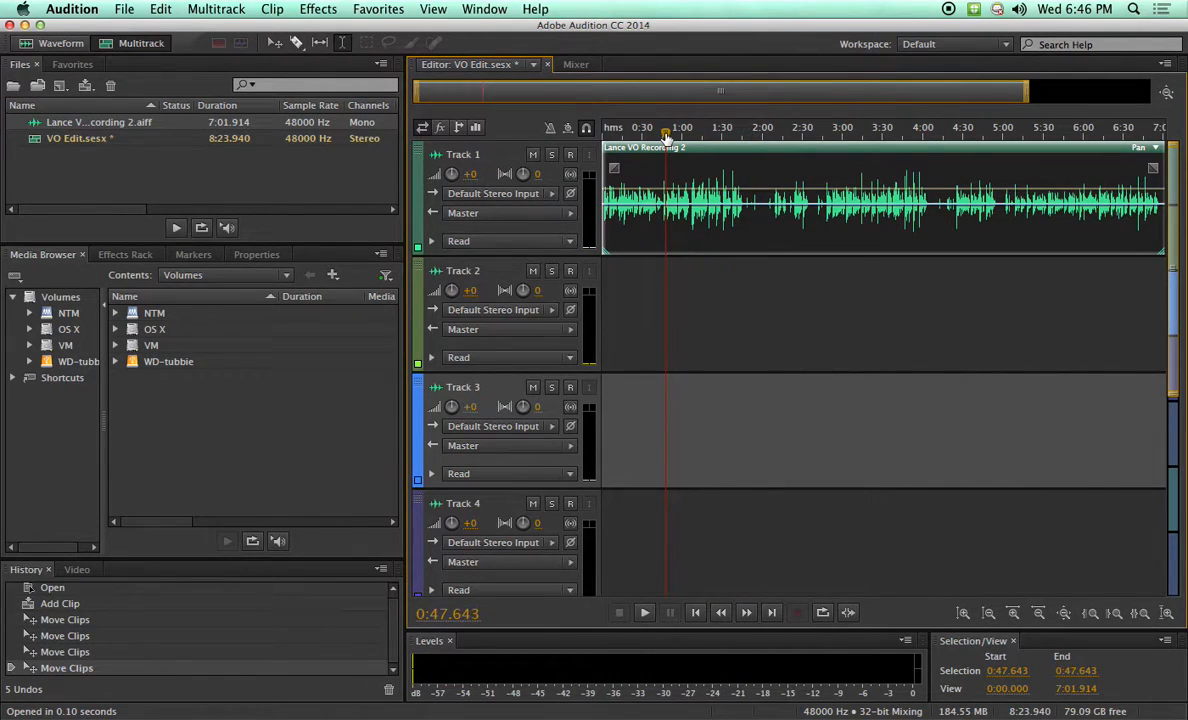
pyautogui.press('i')
pyautogui.click(745, 136)
pyautogui.press('o')
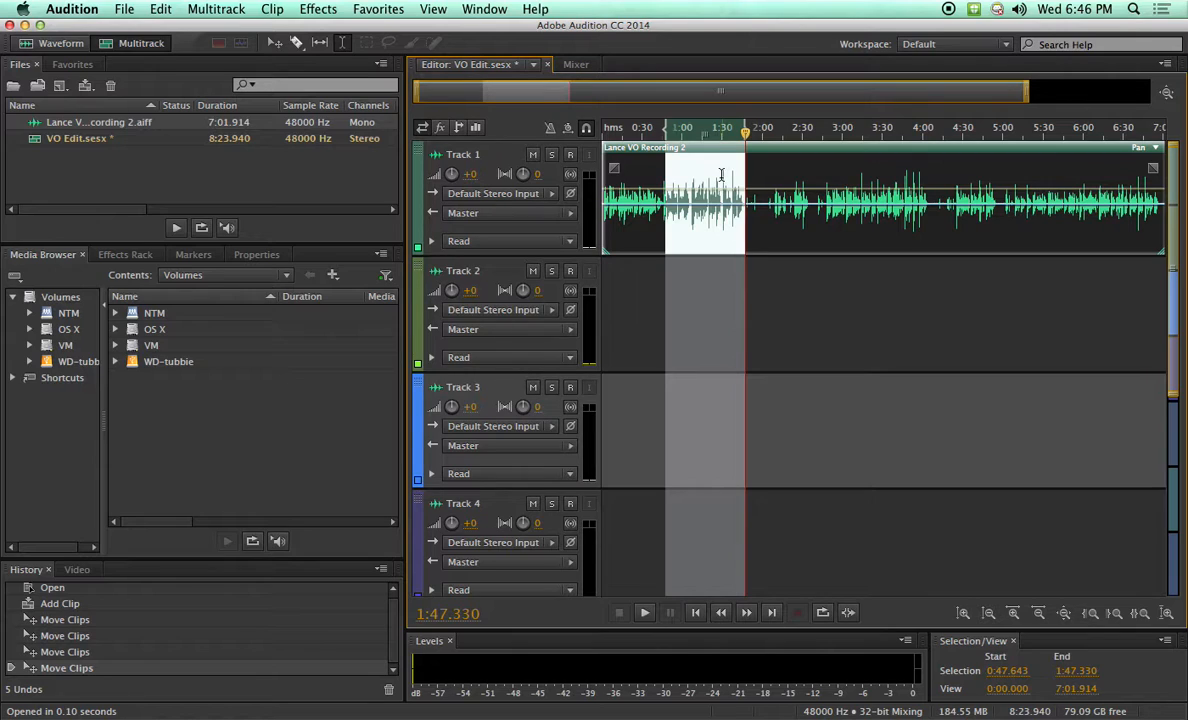
# Adjust the time selection's edges to about 1:04.5 and 2:18.0, and clear the time selection
pyautogui.moveTo(665, 130); pyautogui.dragTo(786, 128)
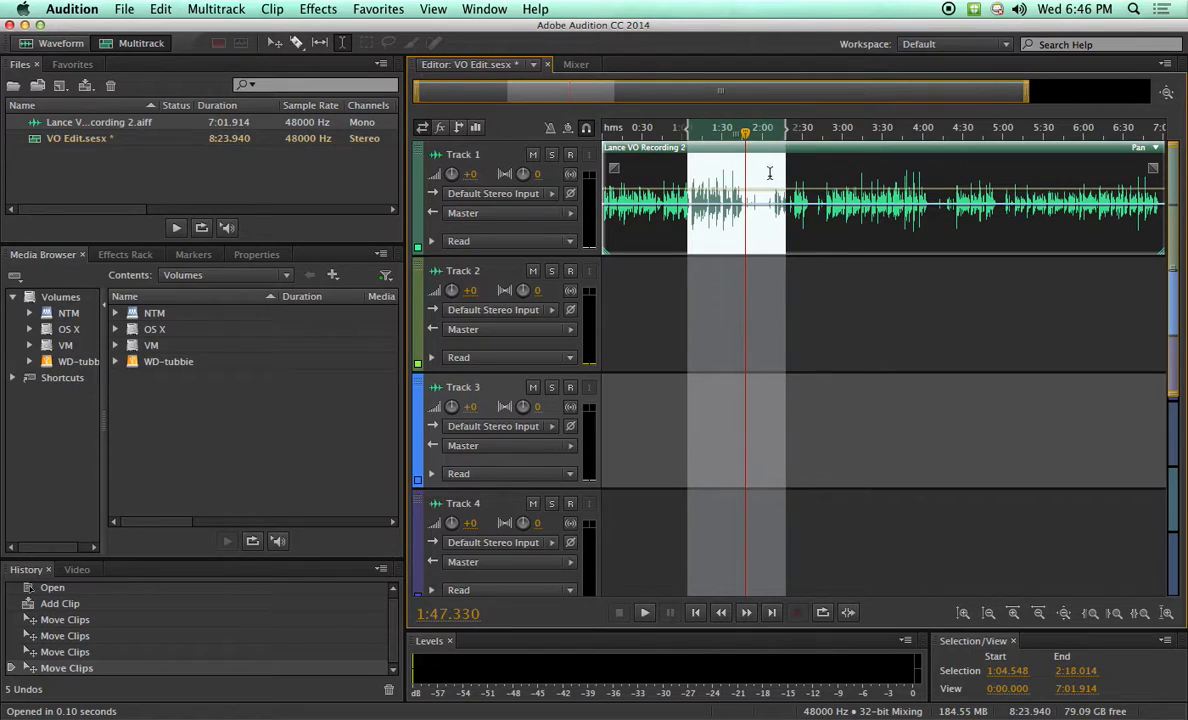
pyautogui.rightClick(727, 134)
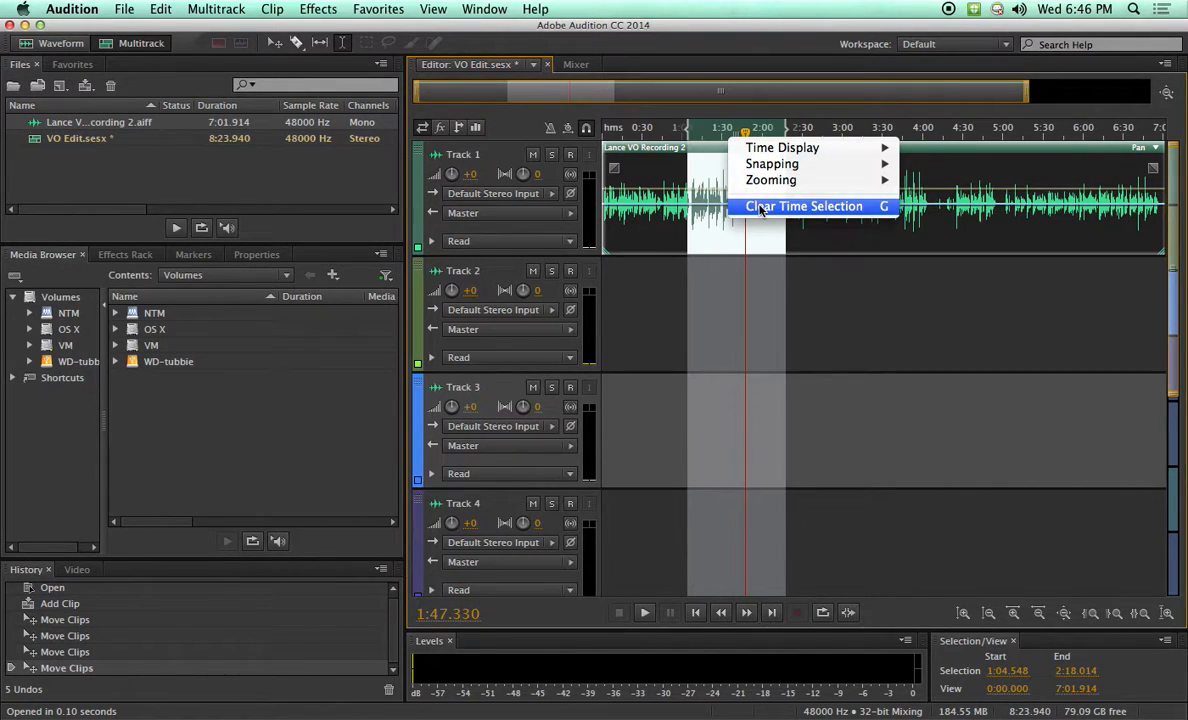
pyautogui.click(883, 208)
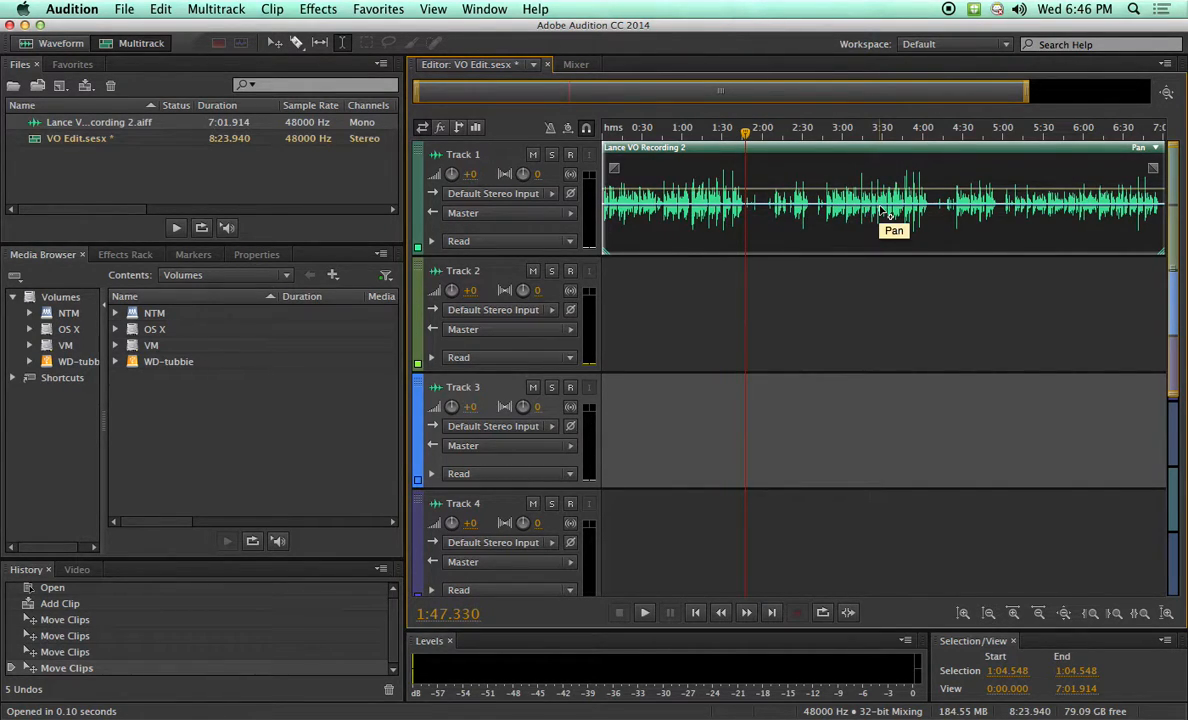
# Place the playhead at about 2:46.3, try deleting the whole Track 1 clip, and undo the deletion
pyautogui.click(778, 133)
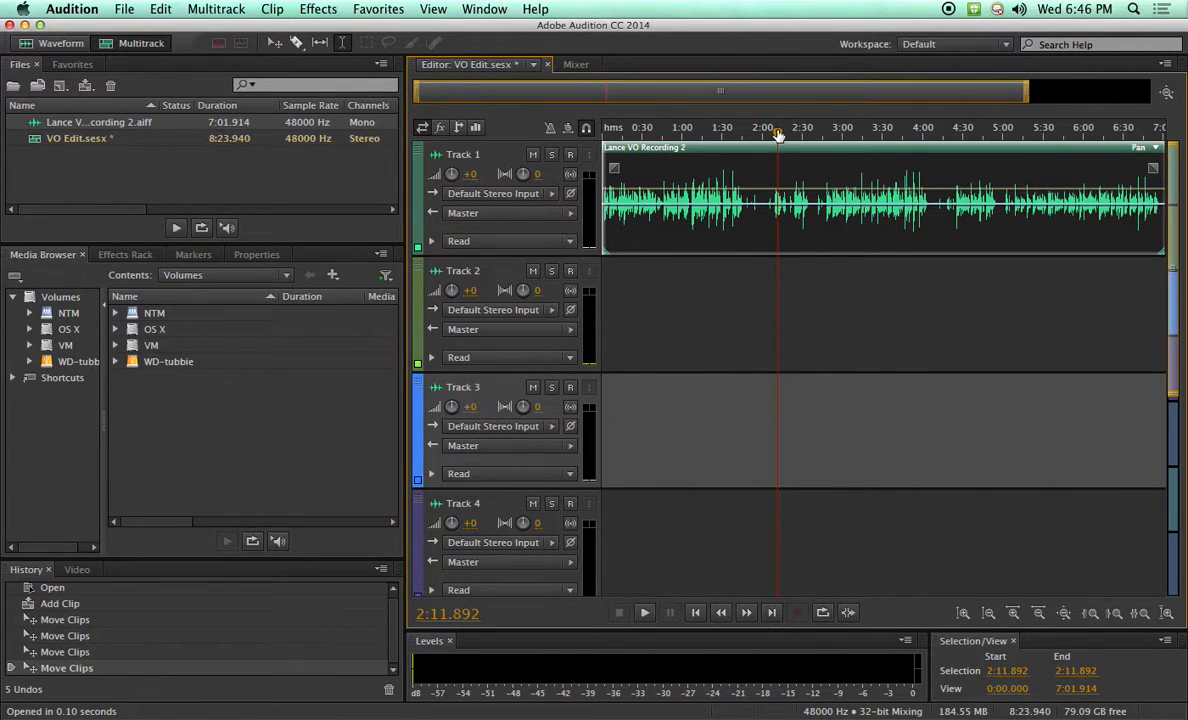
pyautogui.click(824, 157)
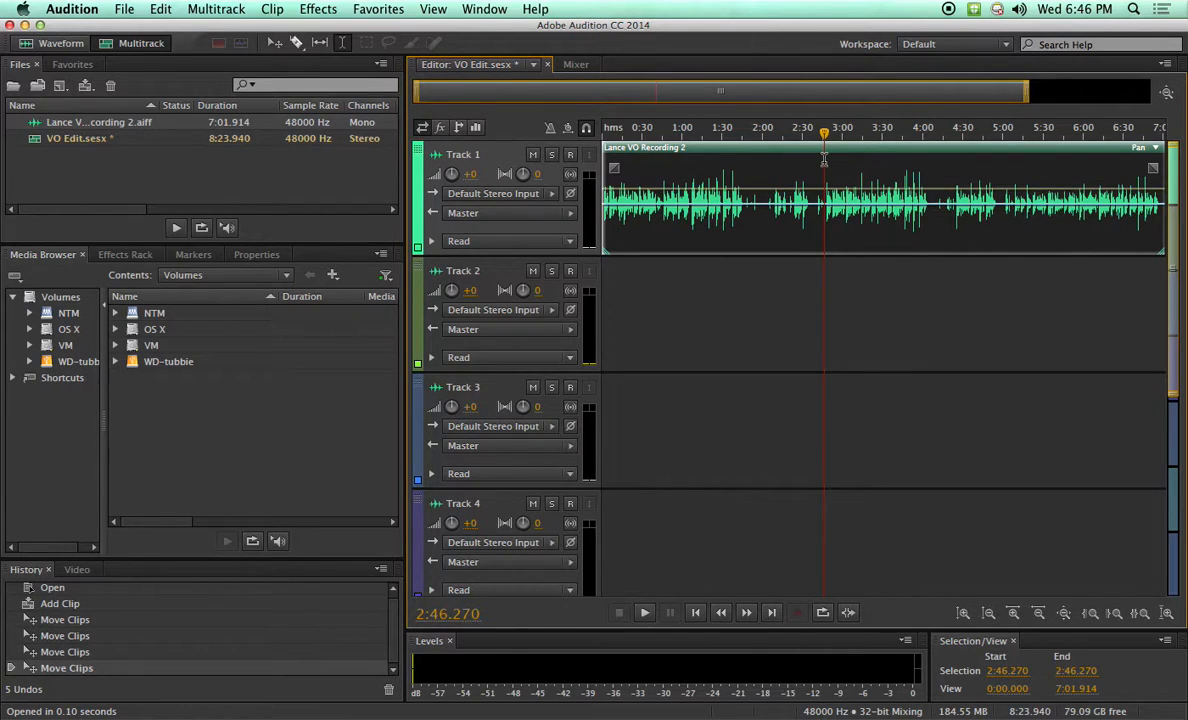
pyautogui.press('v')
pyautogui.click(774, 283)
pyautogui.click(766, 174)
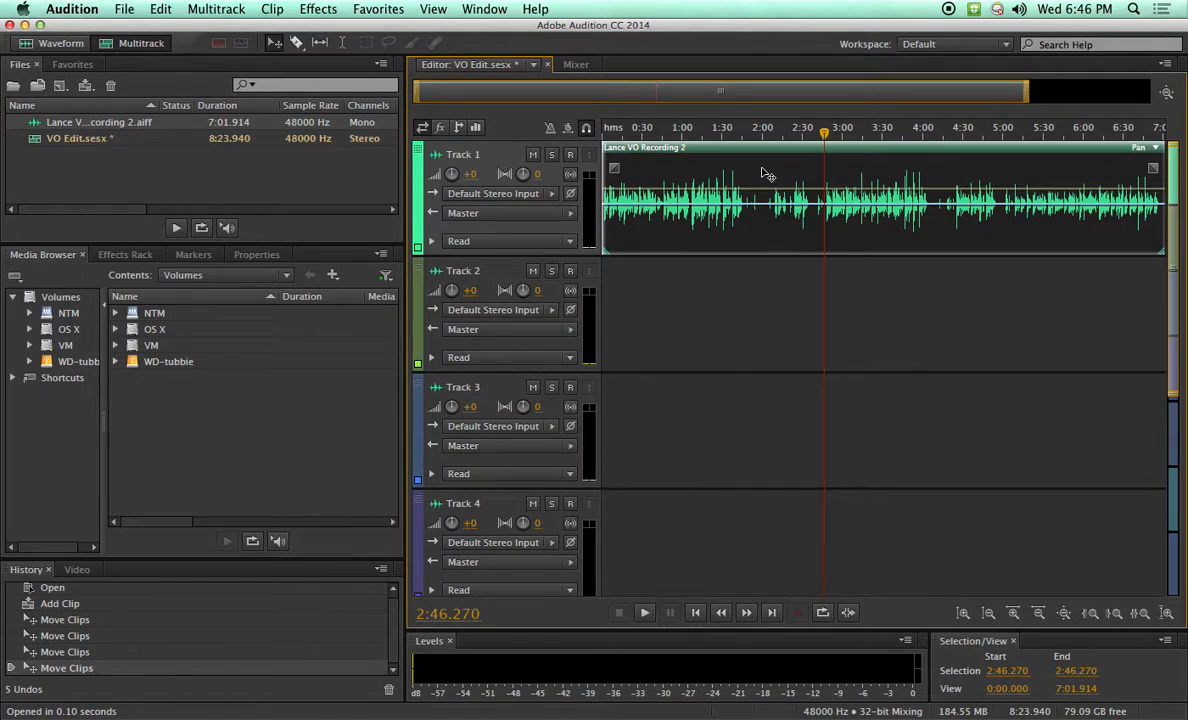
pyautogui.press('Delete')
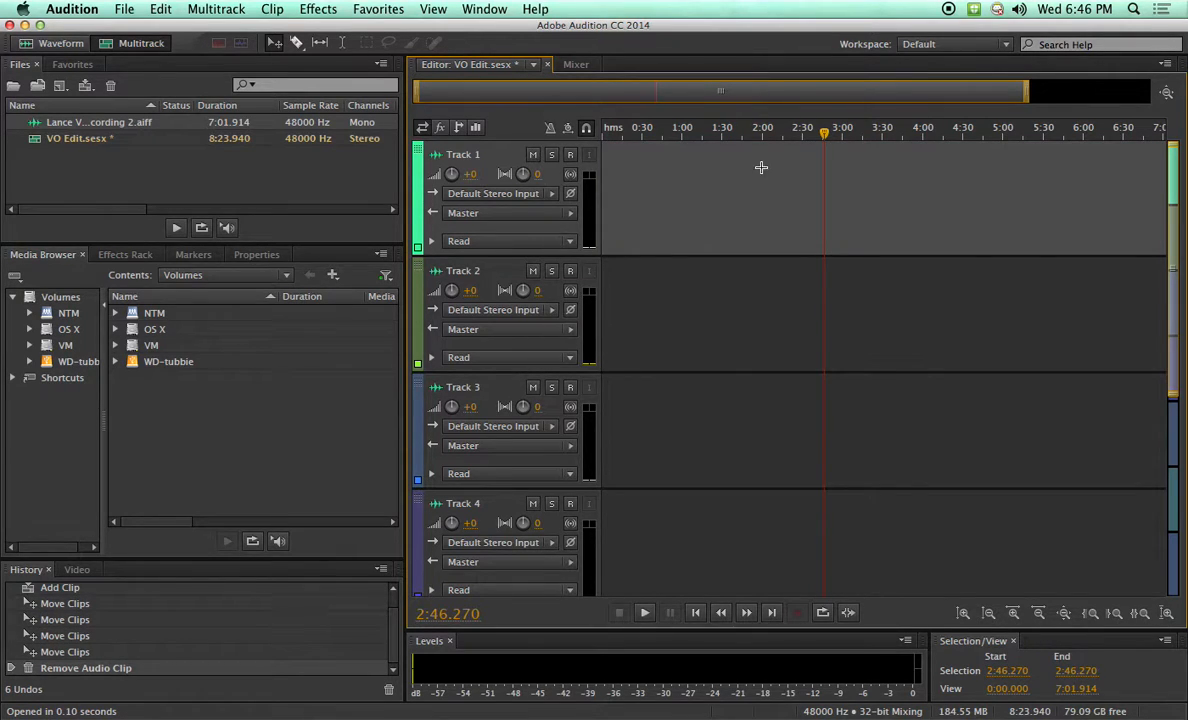
pyautogui.press('super+z')
# Split the Track 1 clip with the Razor at about 2:00, 2:43 and 4:08
pyautogui.moveTo(825, 133); pyautogui.dragTo(816, 133)
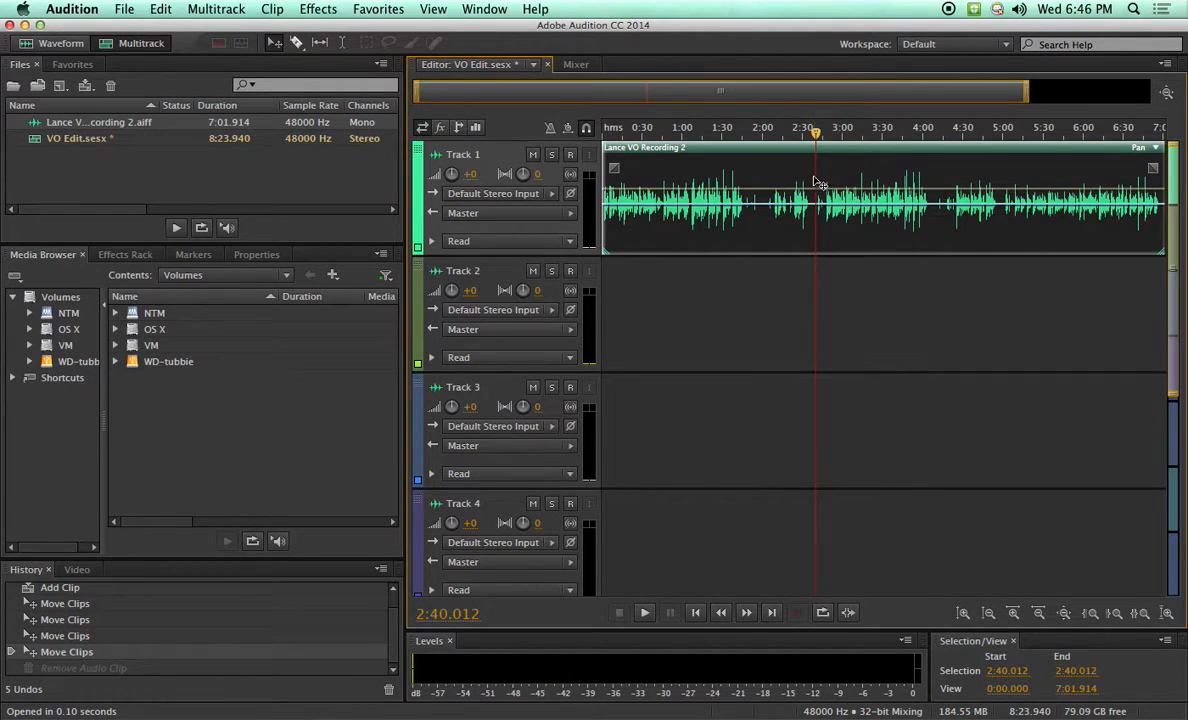
pyautogui.click(295, 43)
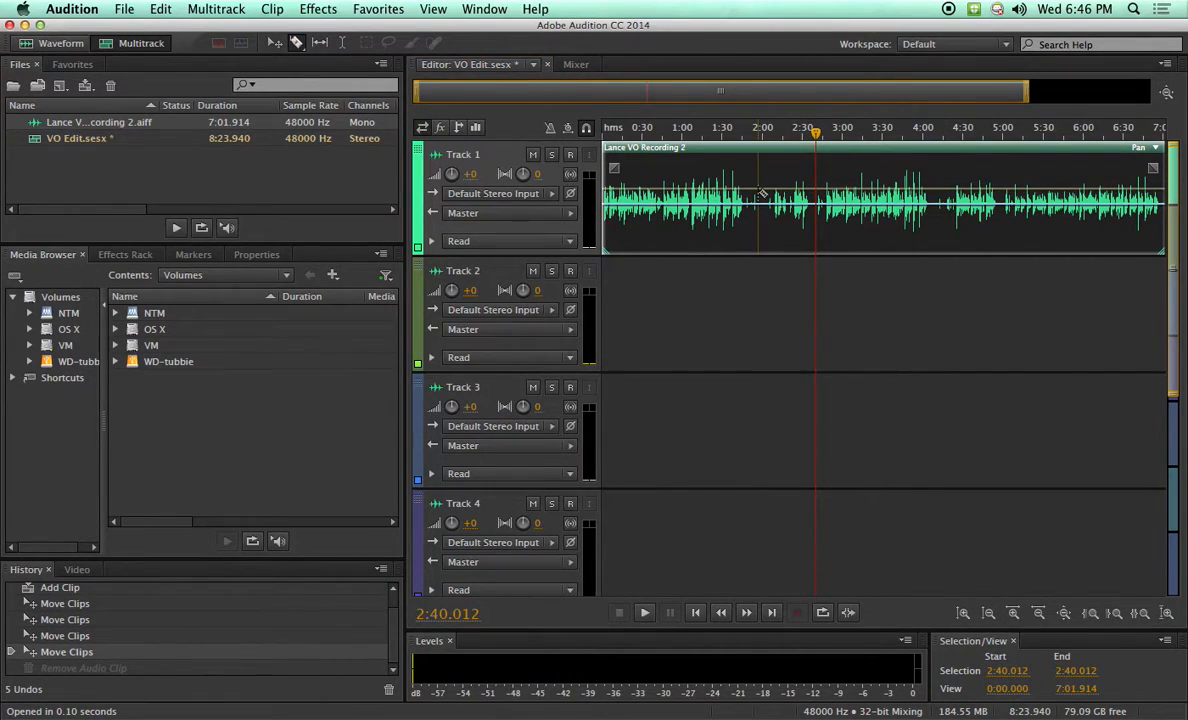
pyautogui.click(710, 188)
pyautogui.click(764, 175)
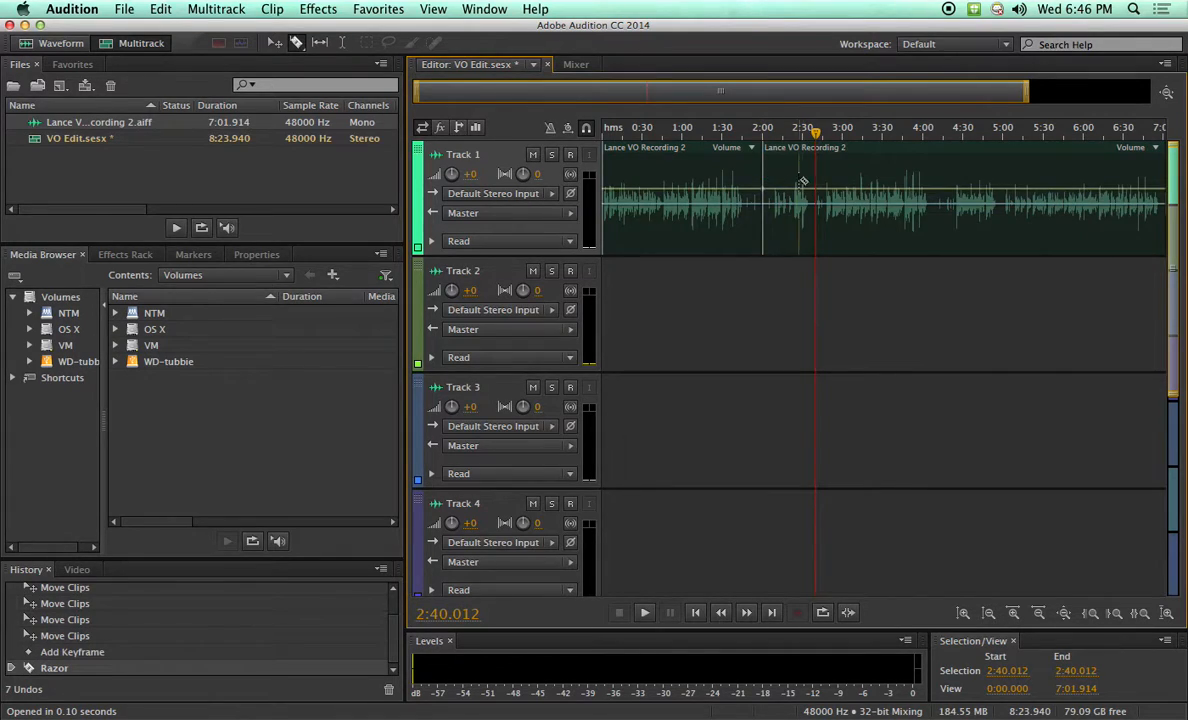
pyautogui.click(819, 175)
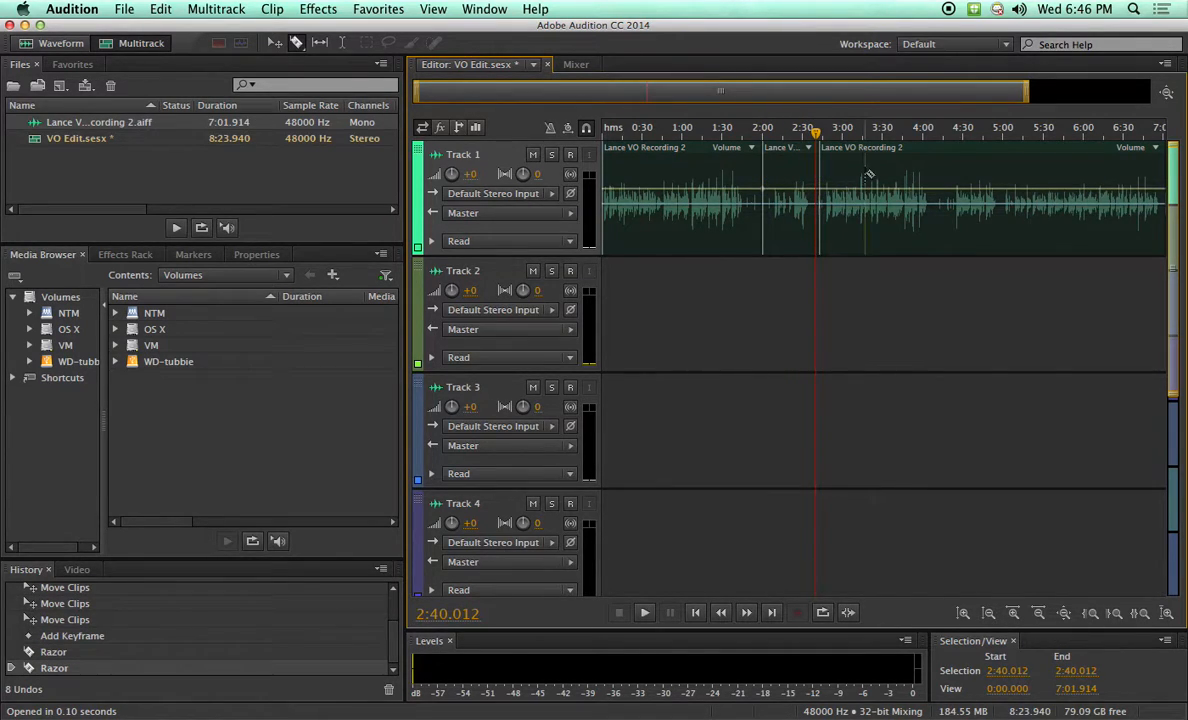
pyautogui.click(934, 195)
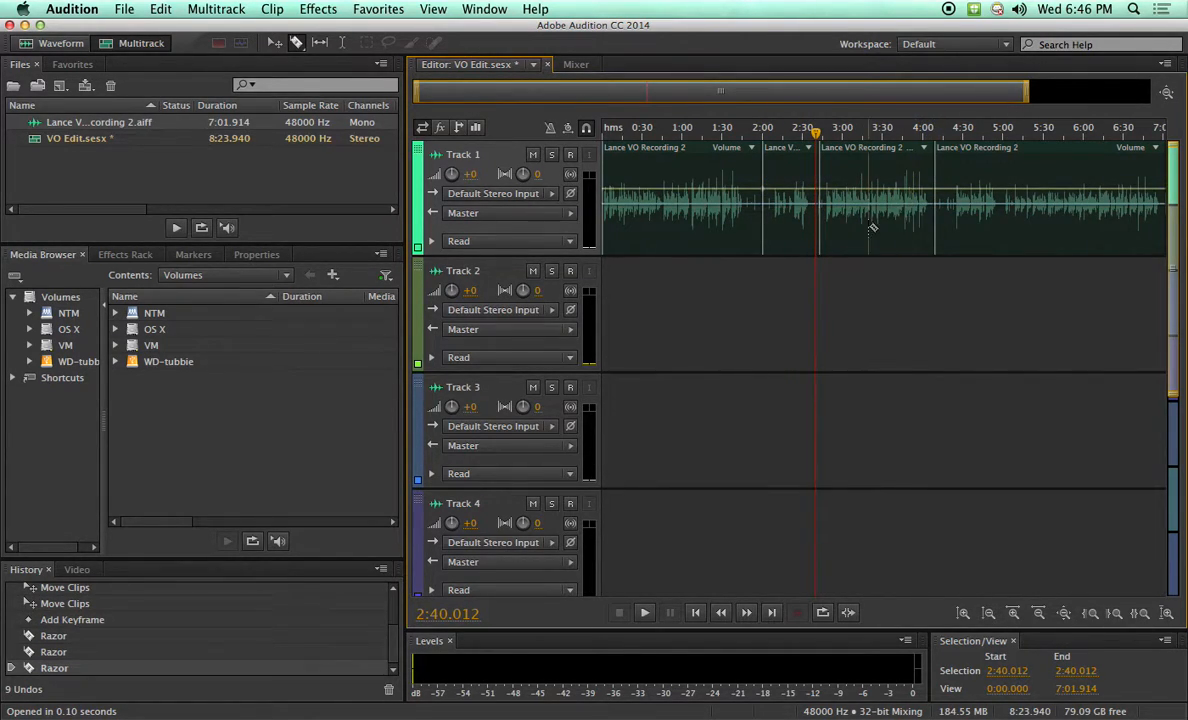
# Delete the first three pieces of the split clip and move the remaining piece to start at about 1:51 on Track 1
pyautogui.press('v')
pyautogui.click(797, 240)
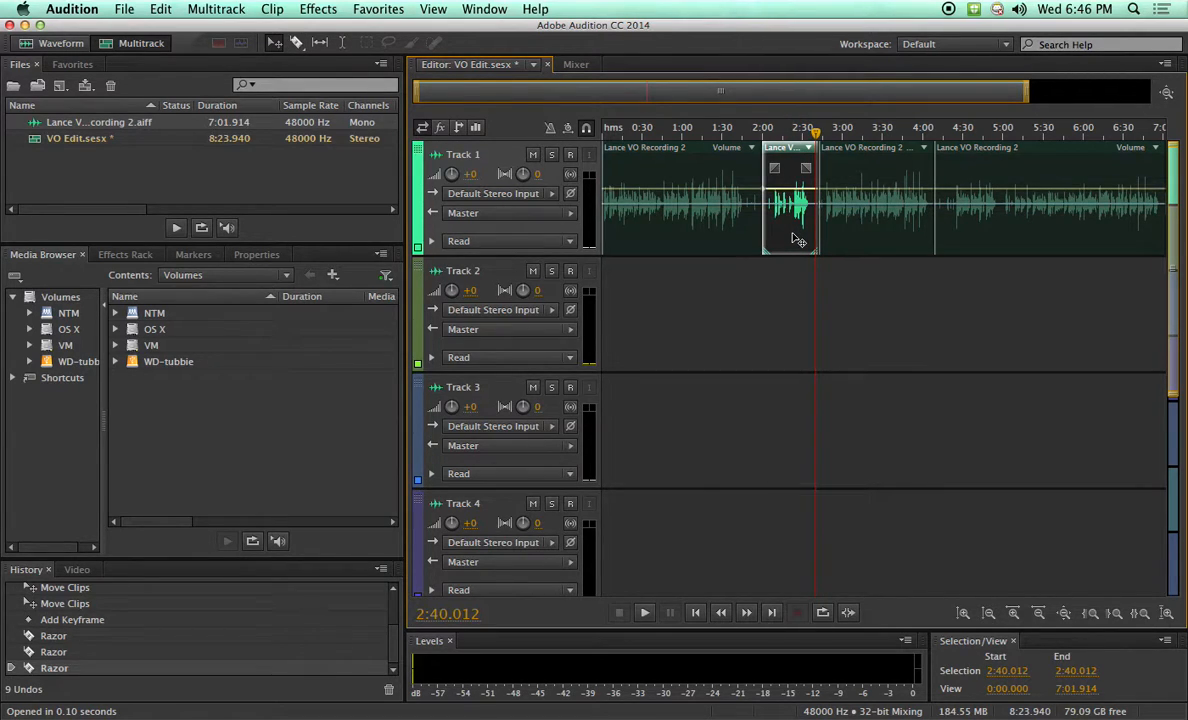
pyautogui.press('Delete')
pyautogui.click(730, 246)
pyautogui.press('Delete')
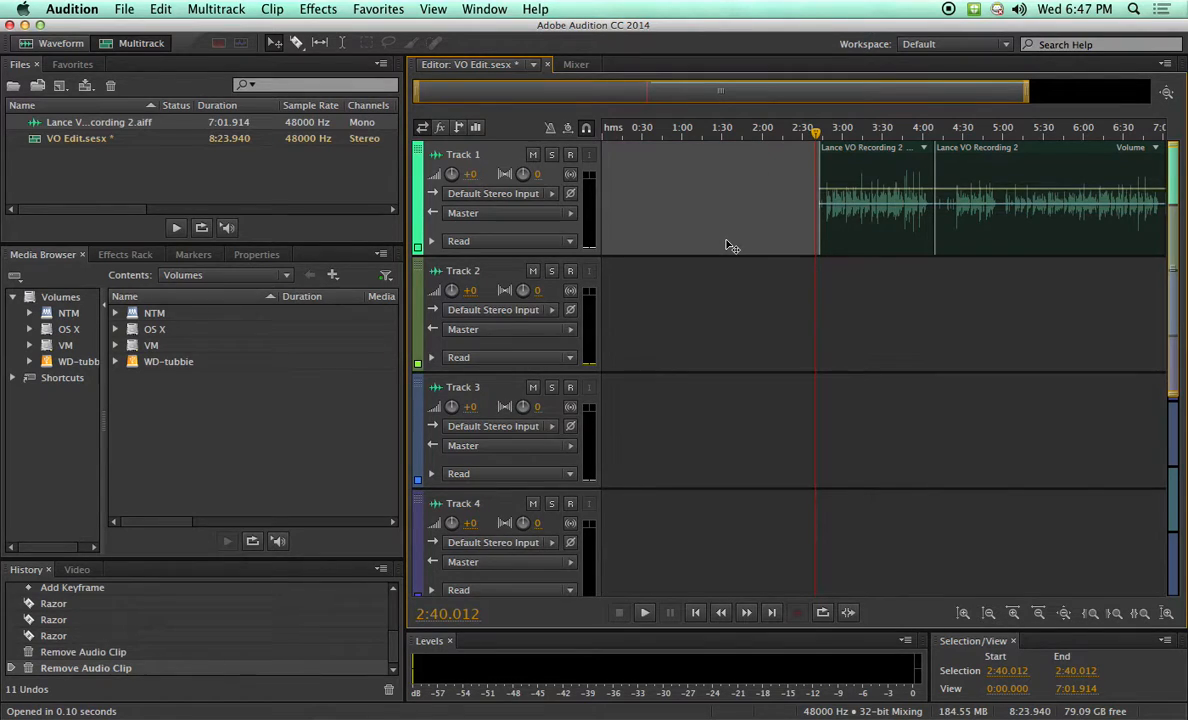
pyautogui.click(869, 246)
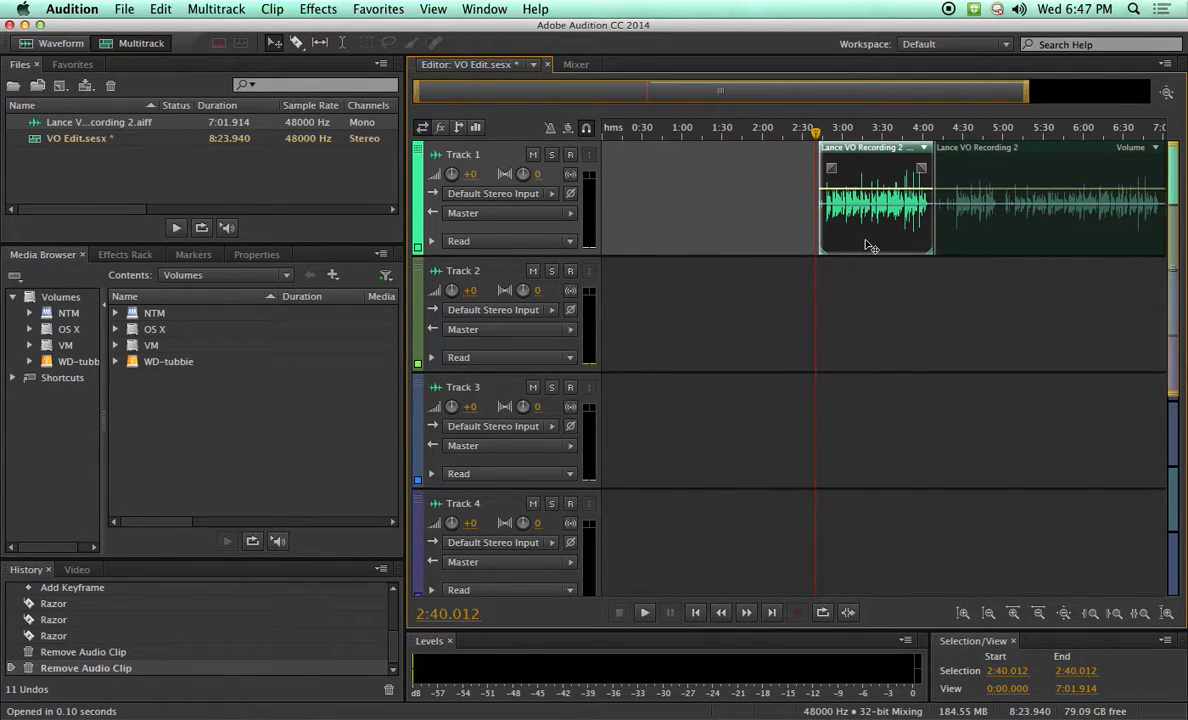
pyautogui.press('Delete')
pyautogui.moveTo(1021, 240); pyautogui.dragTo(838, 241)
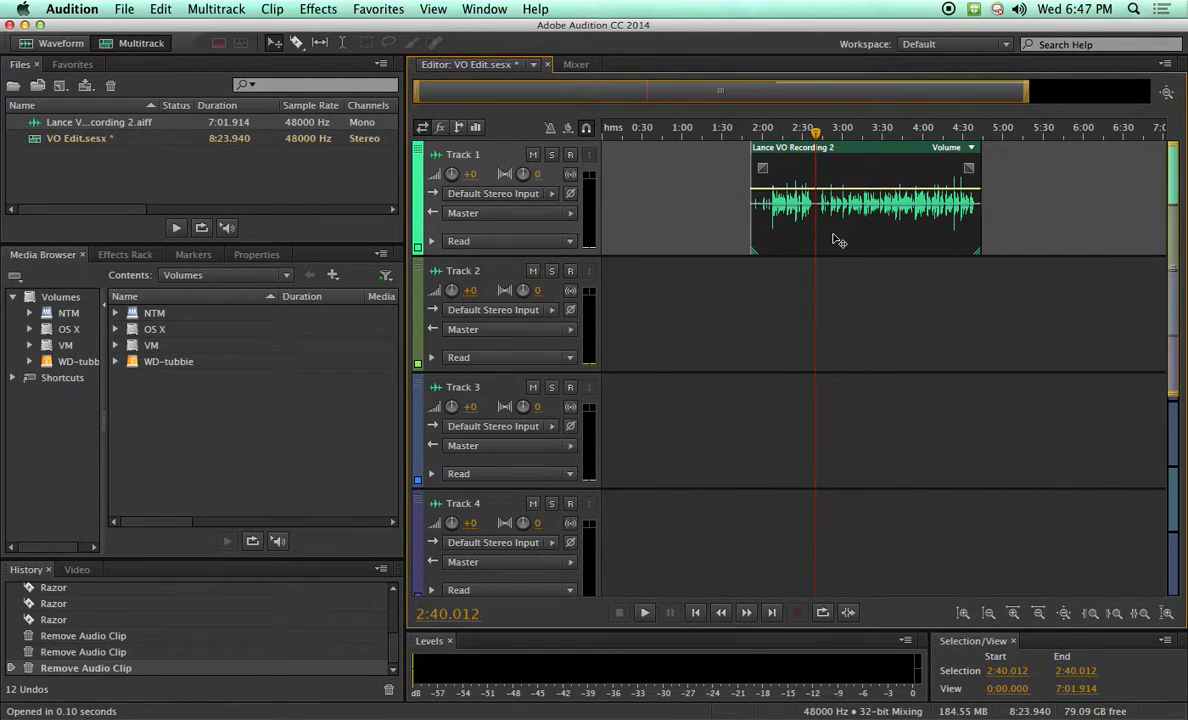
# Undo the clip deletions and the razor splits to restore the single Track 1 clip
pyautogui.press('super+z')
pyautogui.press('super+z')
pyautogui.press('super+z')
pyautogui.press('super+z')
pyautogui.press('super+z')
pyautogui.press('super+z')
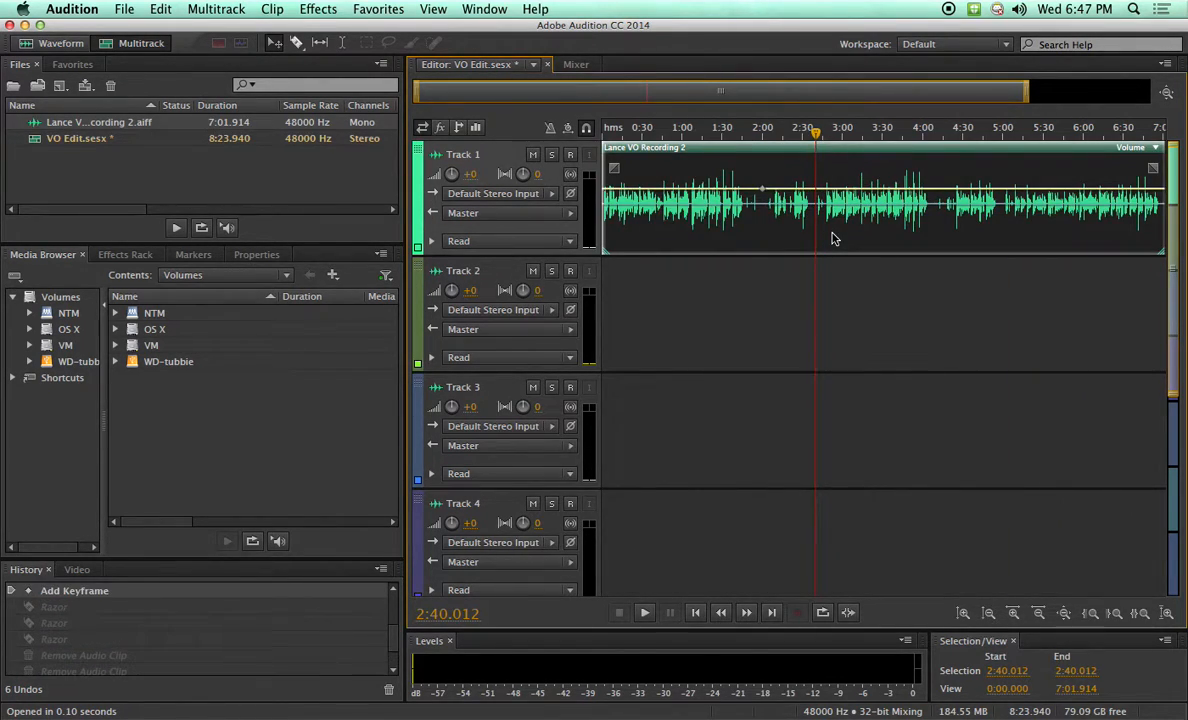
# Delete the section of the Track 1 clip from 2:00.000 to about 2:40.180 with the Time Selection tool
pyautogui.press('t')
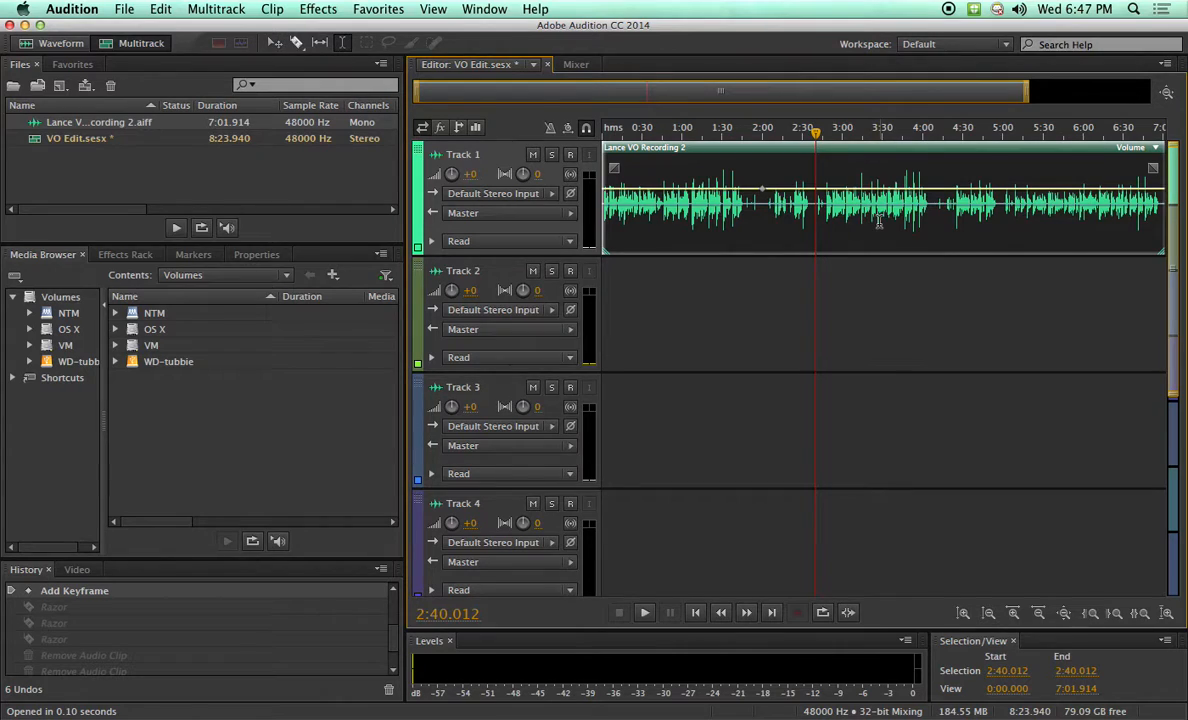
pyautogui.click(760, 215)
pyautogui.moveTo(760, 215); pyautogui.dragTo(815, 222)
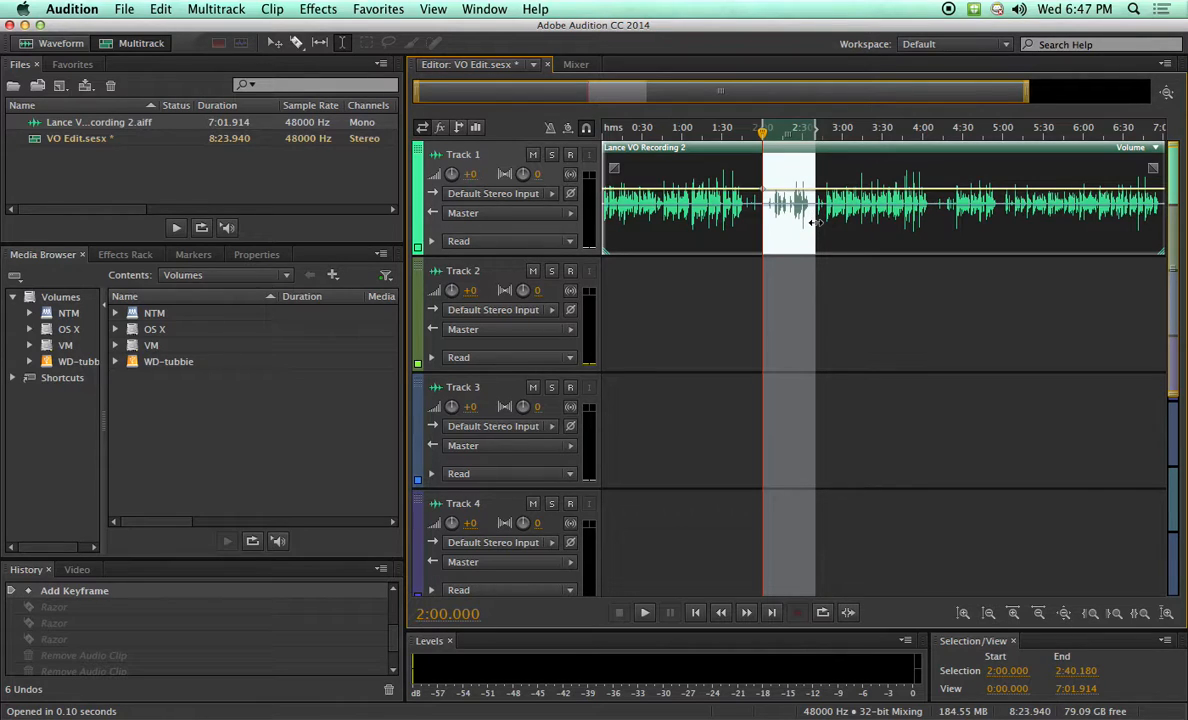
pyautogui.press('Delete')
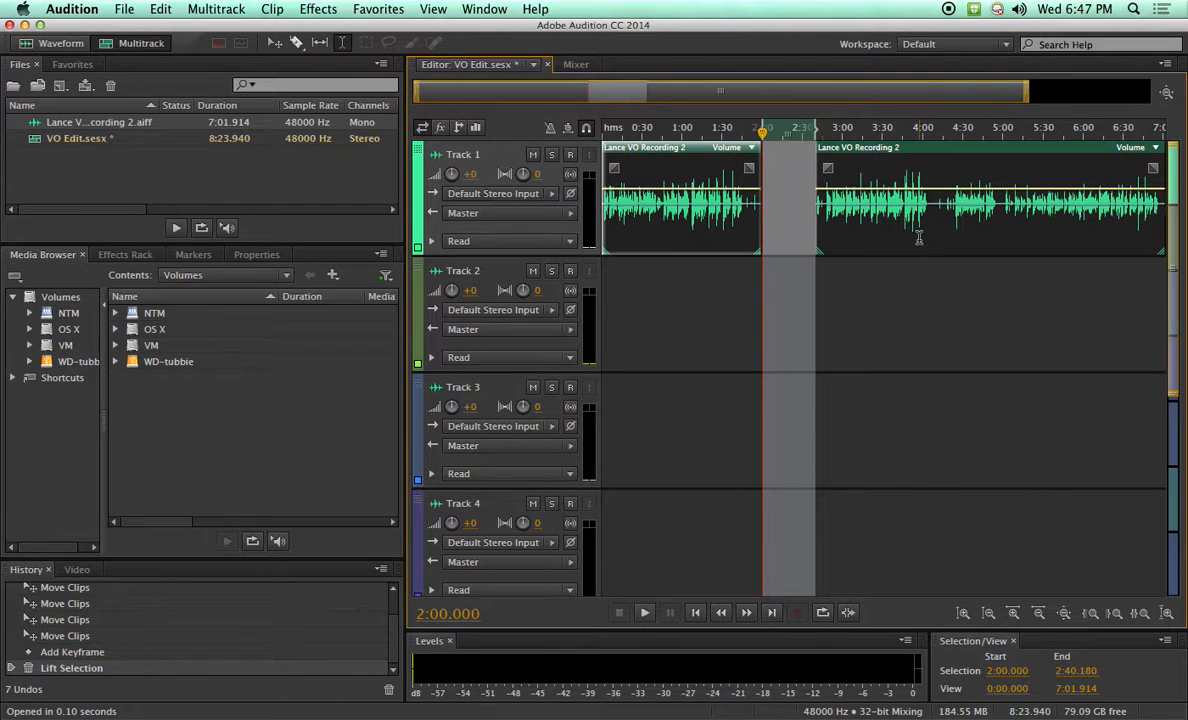
# Move both clip pieces down to Track 2 and back to Track 1, and clear the time selection by placing the playhead at 3:30.000
pyautogui.moveTo(922, 245); pyautogui.dragTo(890, 300)
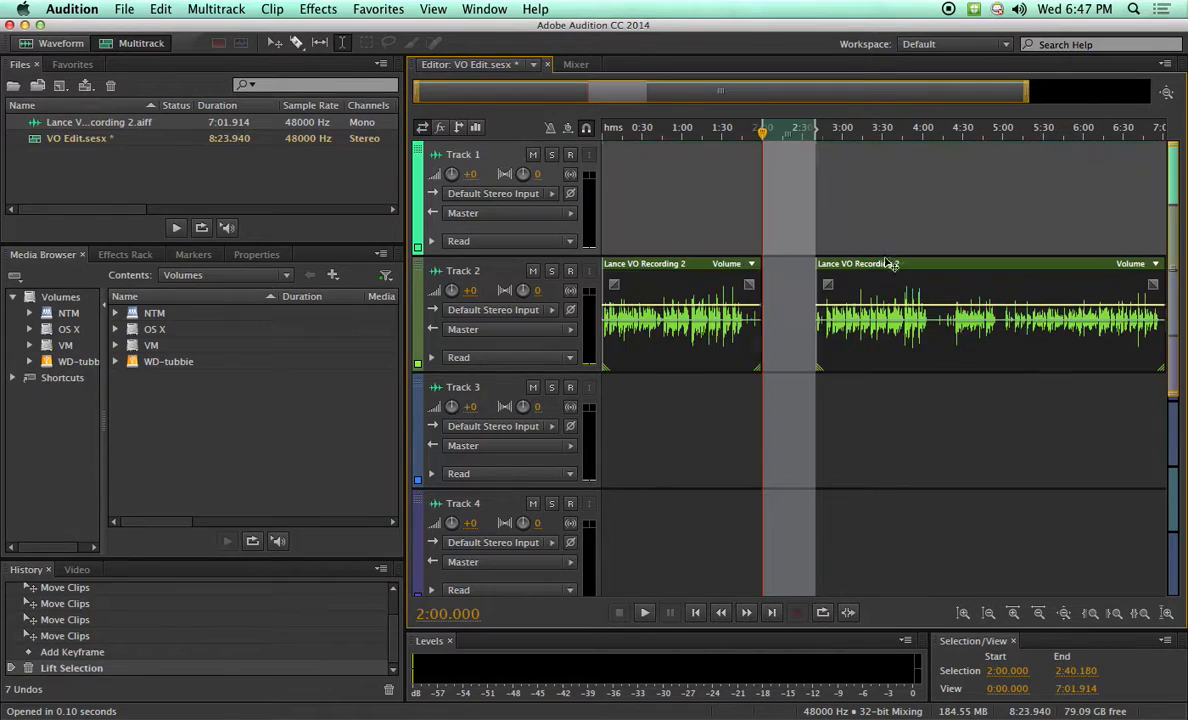
pyautogui.click(880, 230)
pyautogui.moveTo(881, 213)
pyautogui.mouseDown()
pyautogui.moveTo(880, 265)
pyautogui.moveTo(872, 225)
pyautogui.mouseUp()
pyautogui.moveTo(702, 230)
pyautogui.mouseDown()
pyautogui.moveTo(688, 250)
pyautogui.moveTo(840, 310)
pyautogui.moveTo(845, 230)
pyautogui.moveTo(693, 232)
pyautogui.mouseUp()
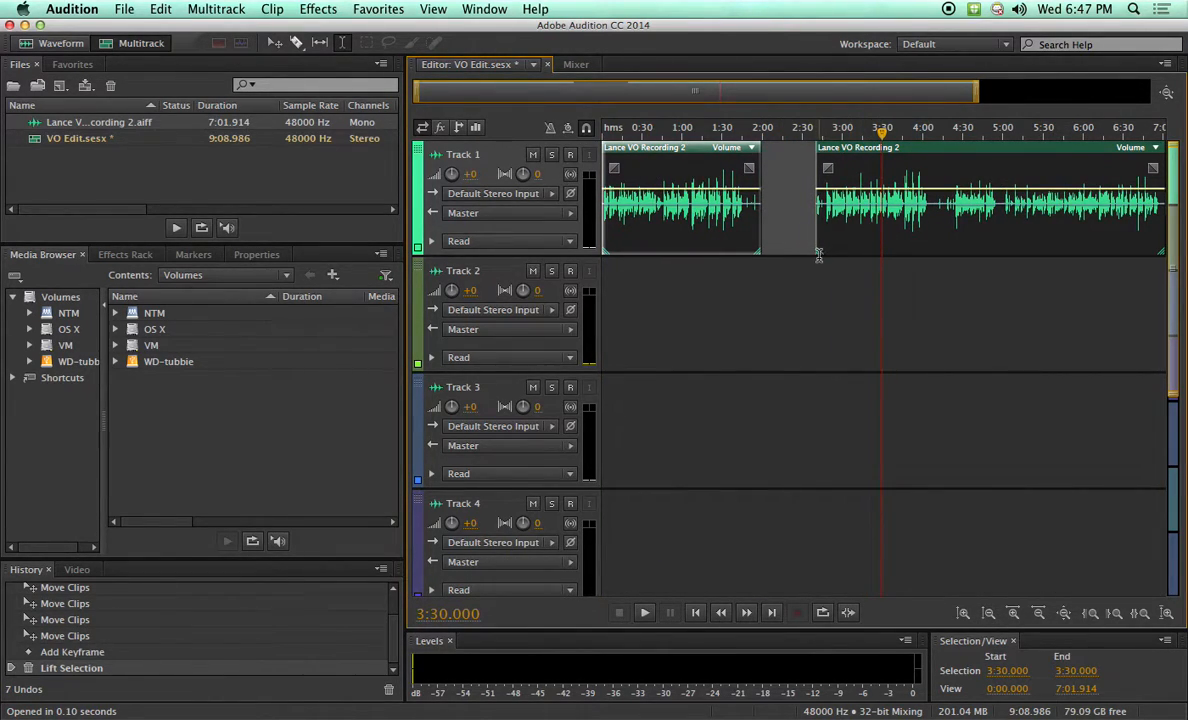
# Narrow the gap on Track 1 by moving the second clip piece with the Move tool to start at about 2:08
pyautogui.click(274, 43)
pyautogui.click(788, 236)
pyautogui.moveTo(902, 244); pyautogui.dragTo(905, 212)
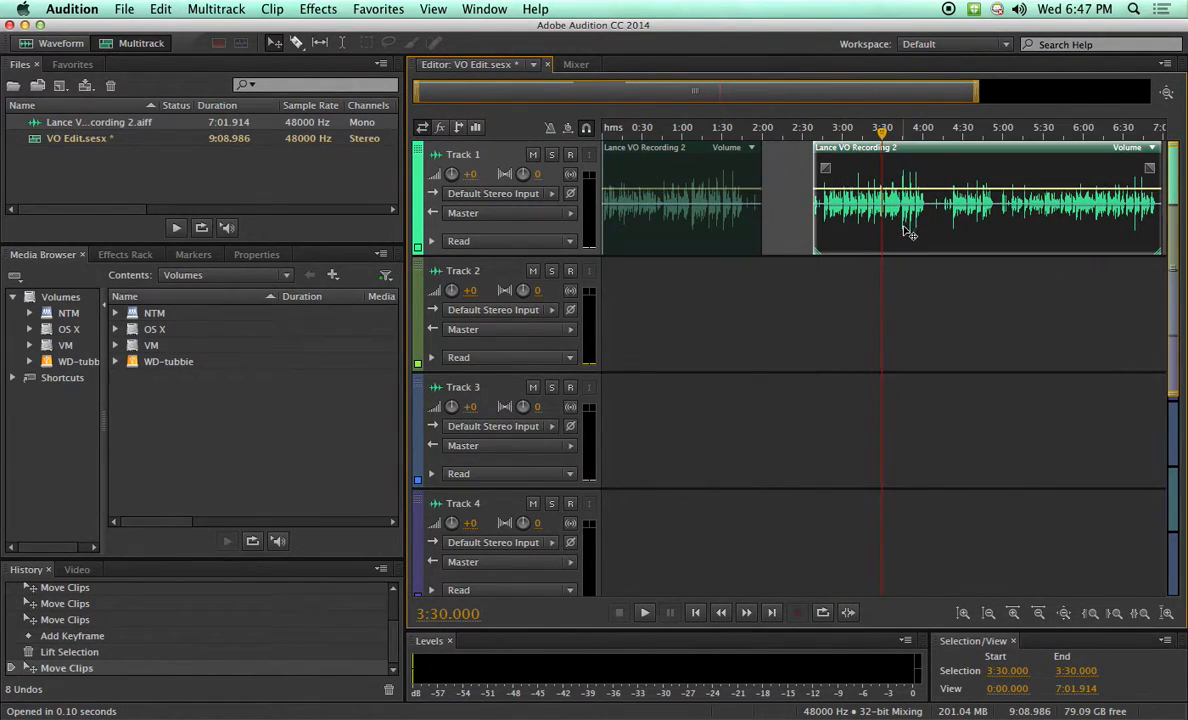
pyautogui.moveTo(864, 250); pyautogui.dragTo(851, 247)
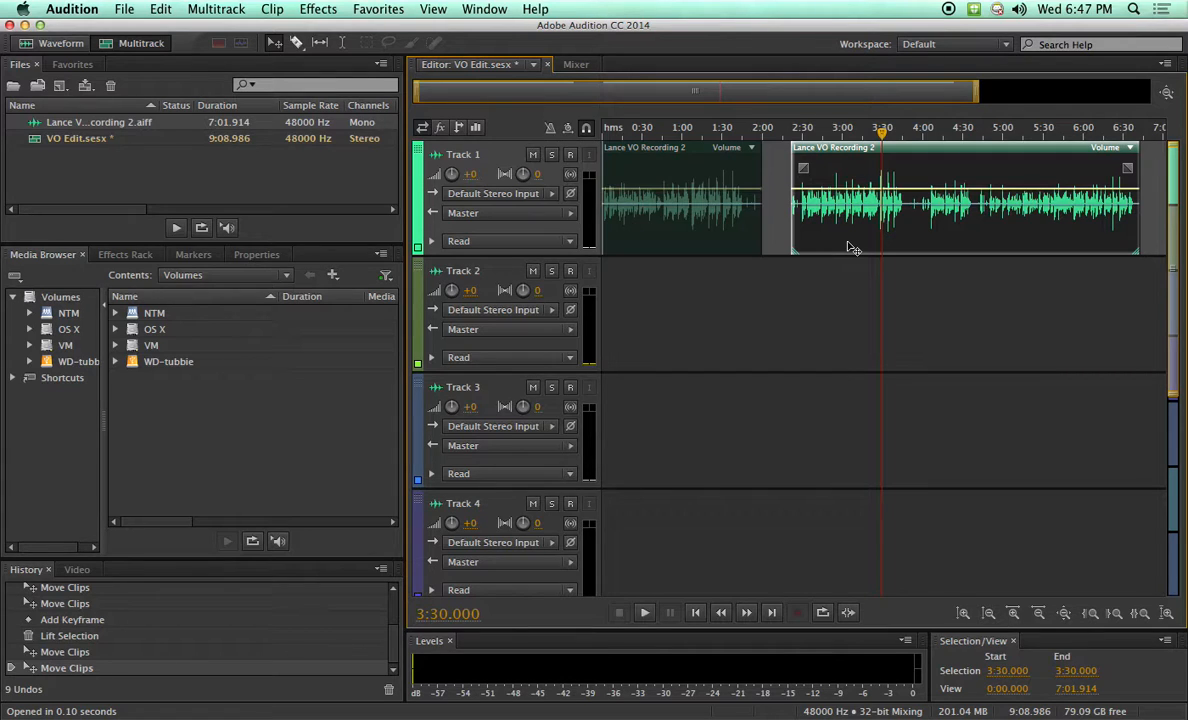
pyautogui.moveTo(862, 244); pyautogui.dragTo(846, 247)
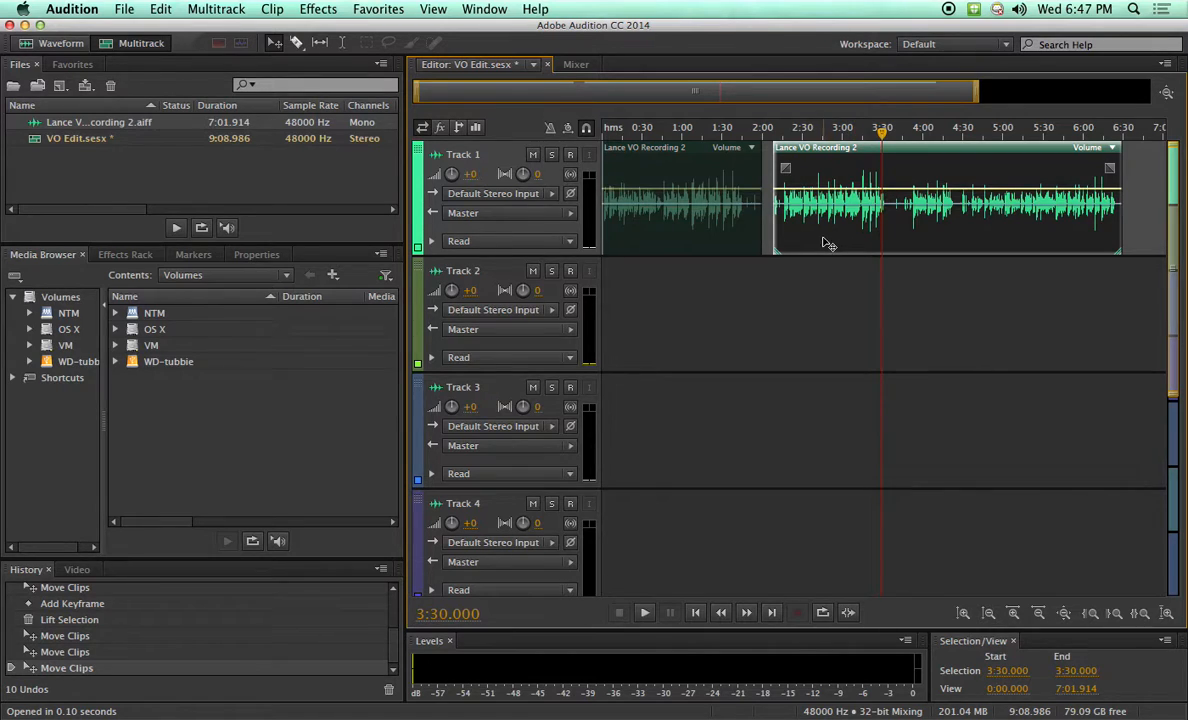
pyautogui.scroll(5, 813, 245)
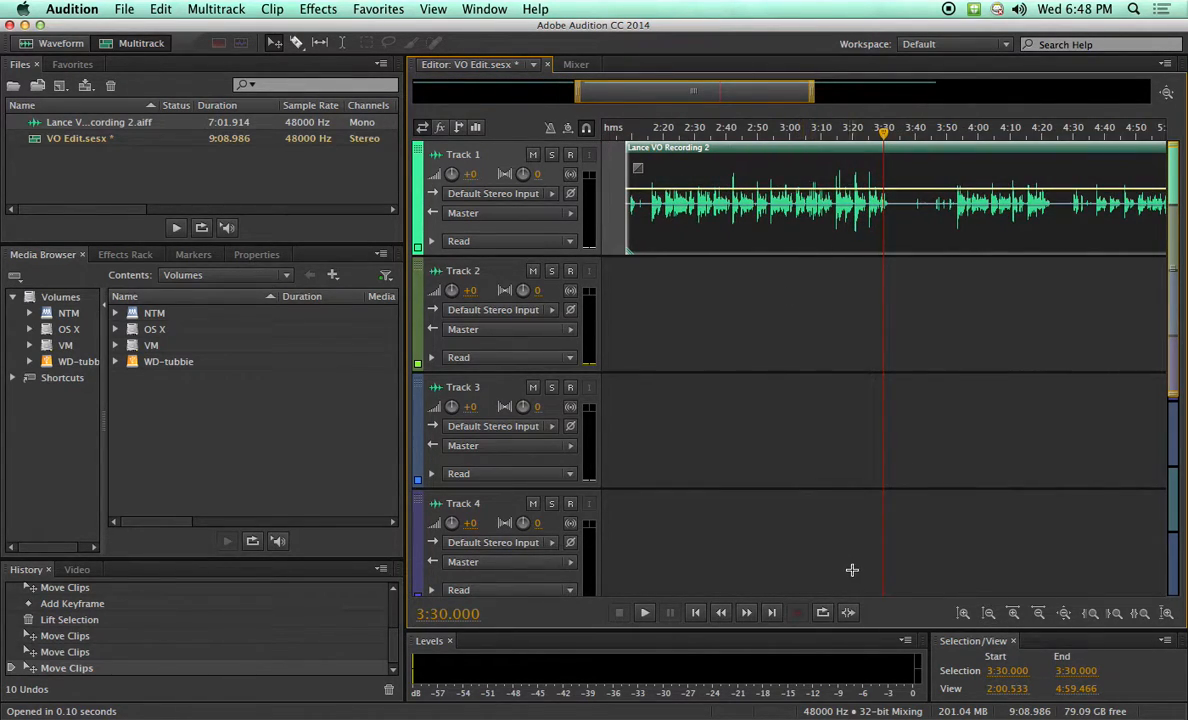
pyautogui.hscroll(-5, 631, 187)
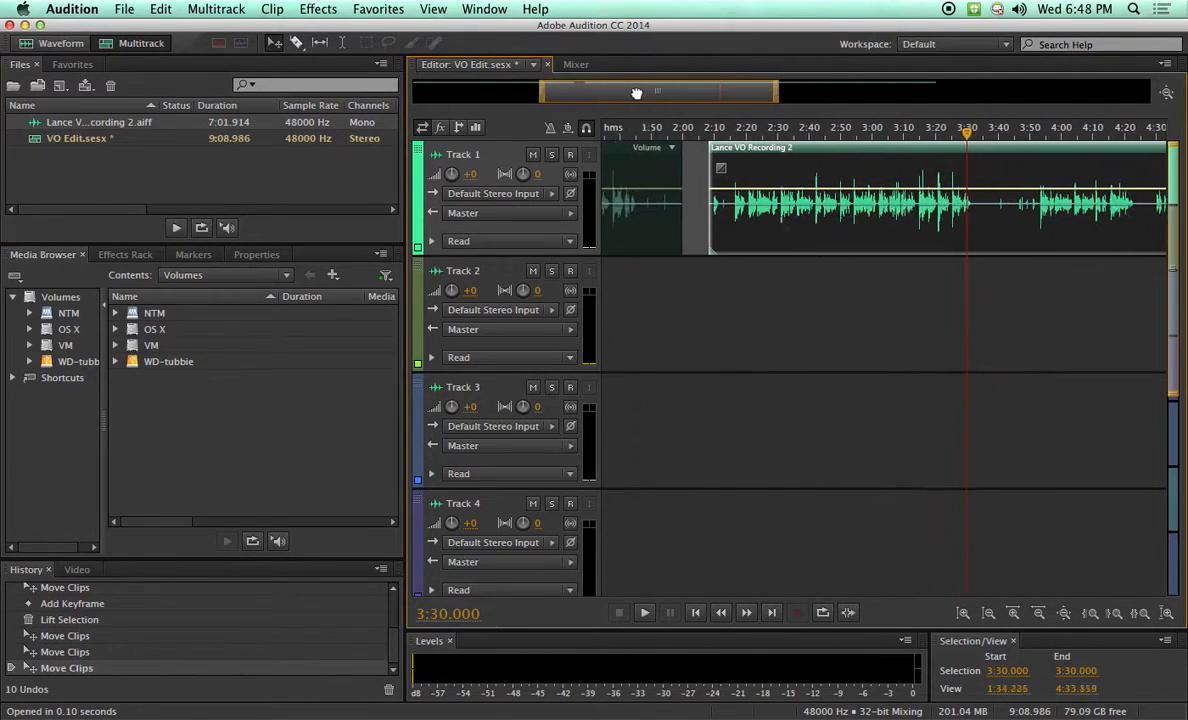
pyautogui.moveTo(835, 245); pyautogui.dragTo(908, 238)
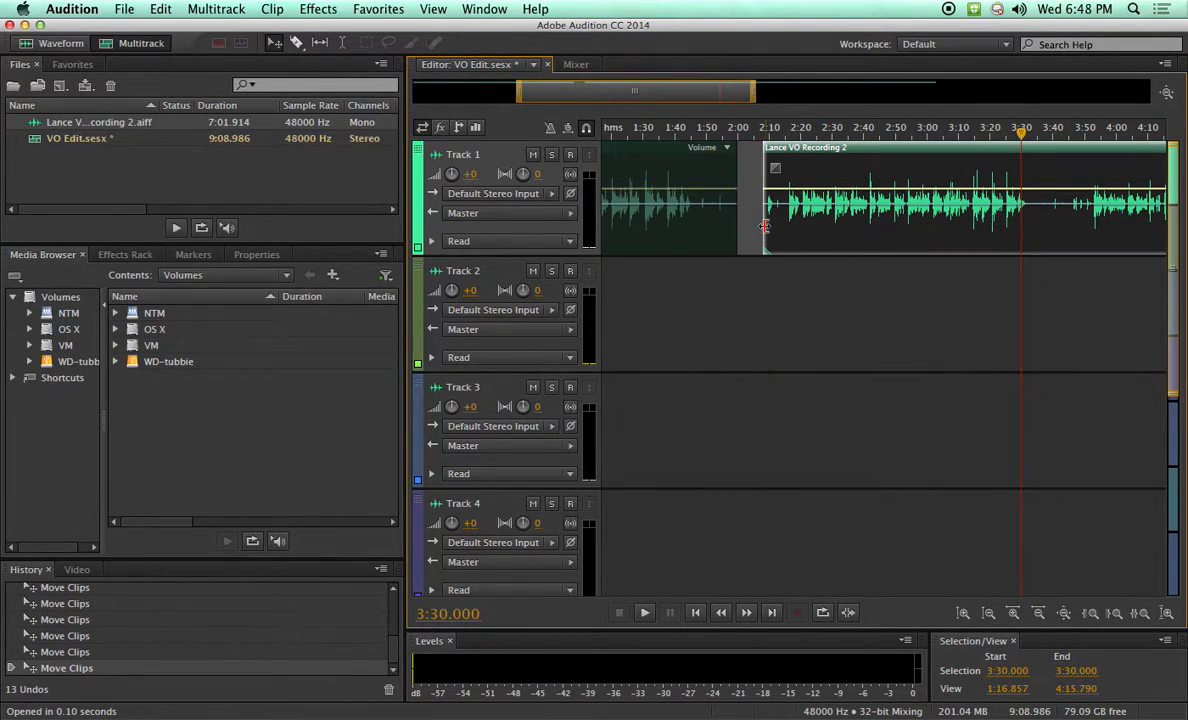
# Extend the facing edges of the two clip pieces until they overlap, and move the second piece to start at about 2:15
pyautogui.moveTo(764, 226)
pyautogui.mouseDown()
pyautogui.moveTo(707, 226)
pyautogui.moveTo(768, 232)
pyautogui.mouseUp()
pyautogui.click(736, 224)
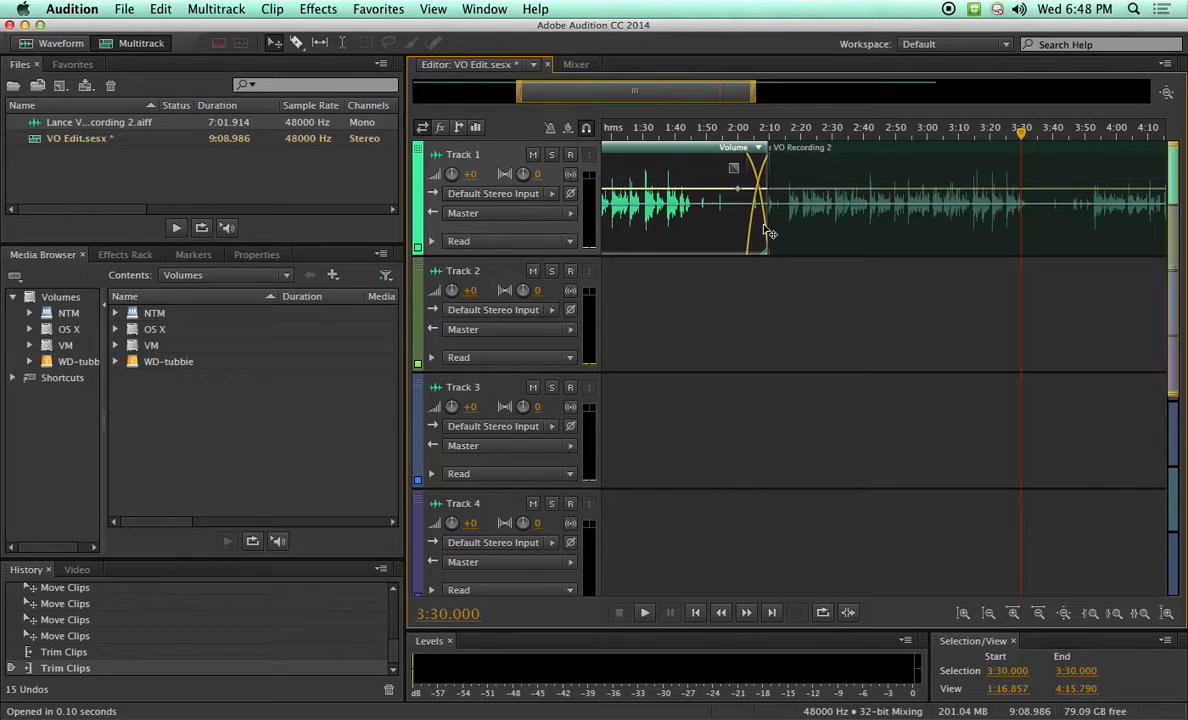
pyautogui.moveTo(768, 232); pyautogui.dragTo(852, 241)
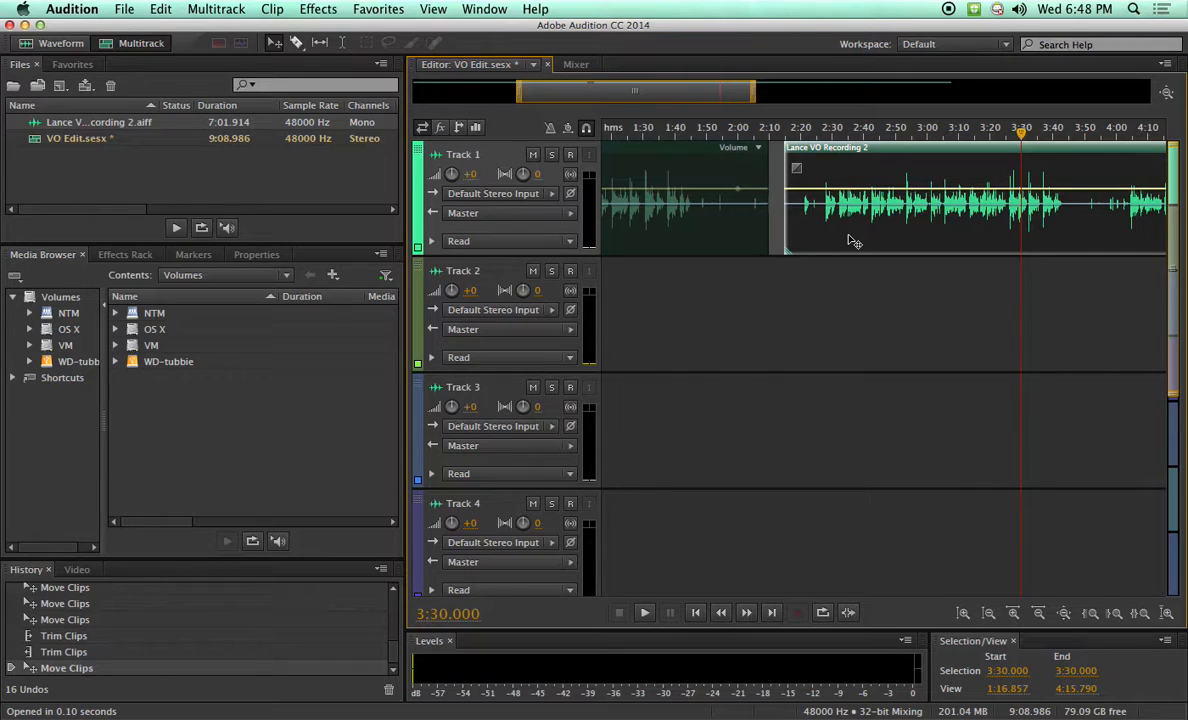
# Examine the second clip piece's waveform at close and wide zoom levels at several points along the timeline
pyautogui.scroll(5, 853, 241)
pyautogui.scroll(-5, 852, 240)
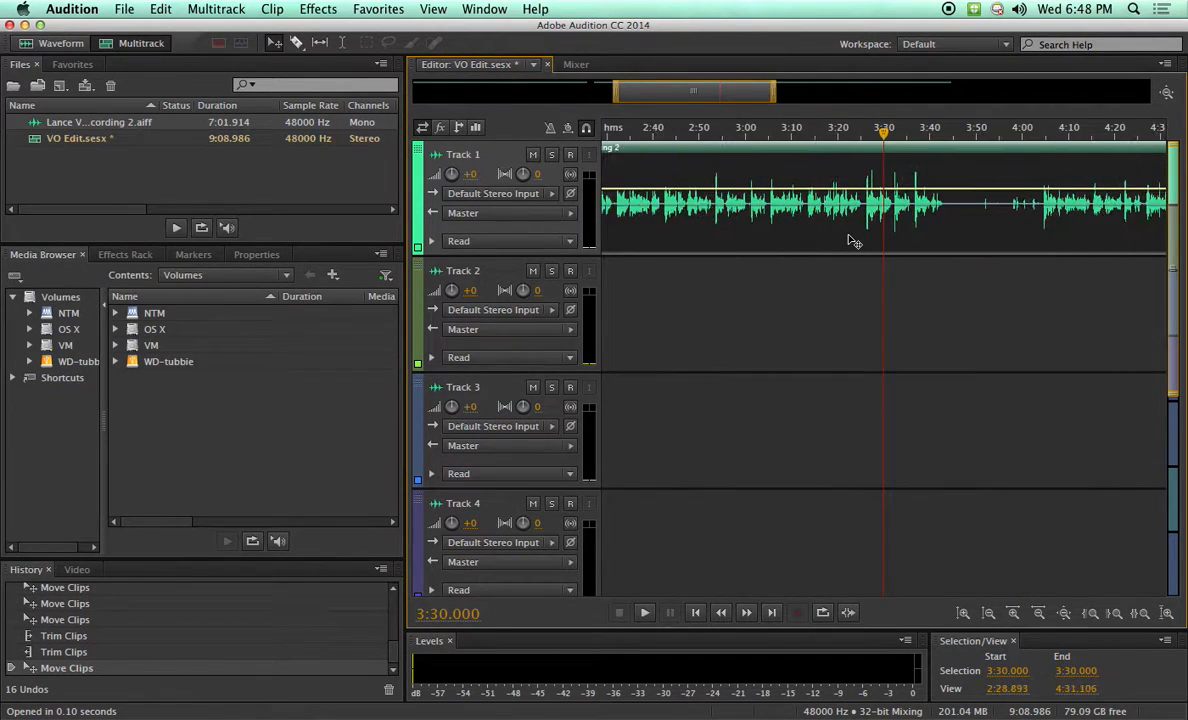
pyautogui.scroll(-2, 853, 241)
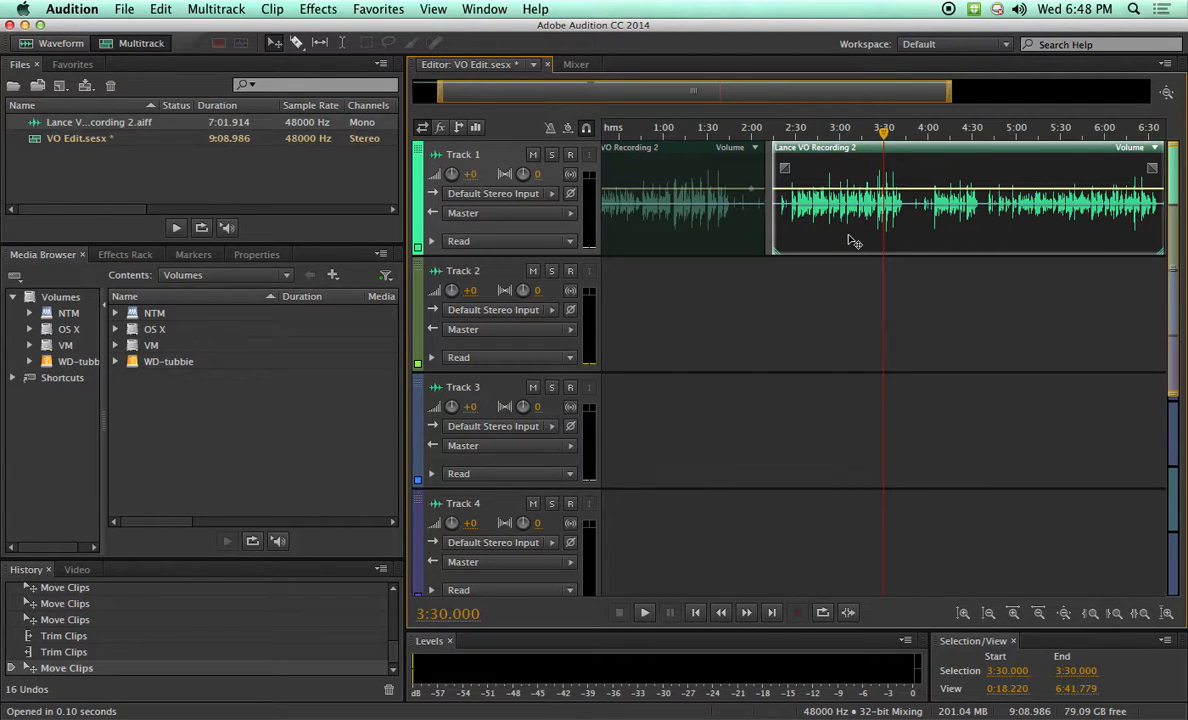
pyautogui.scroll(2, 853, 241)
pyautogui.scroll(-3, 853, 241)
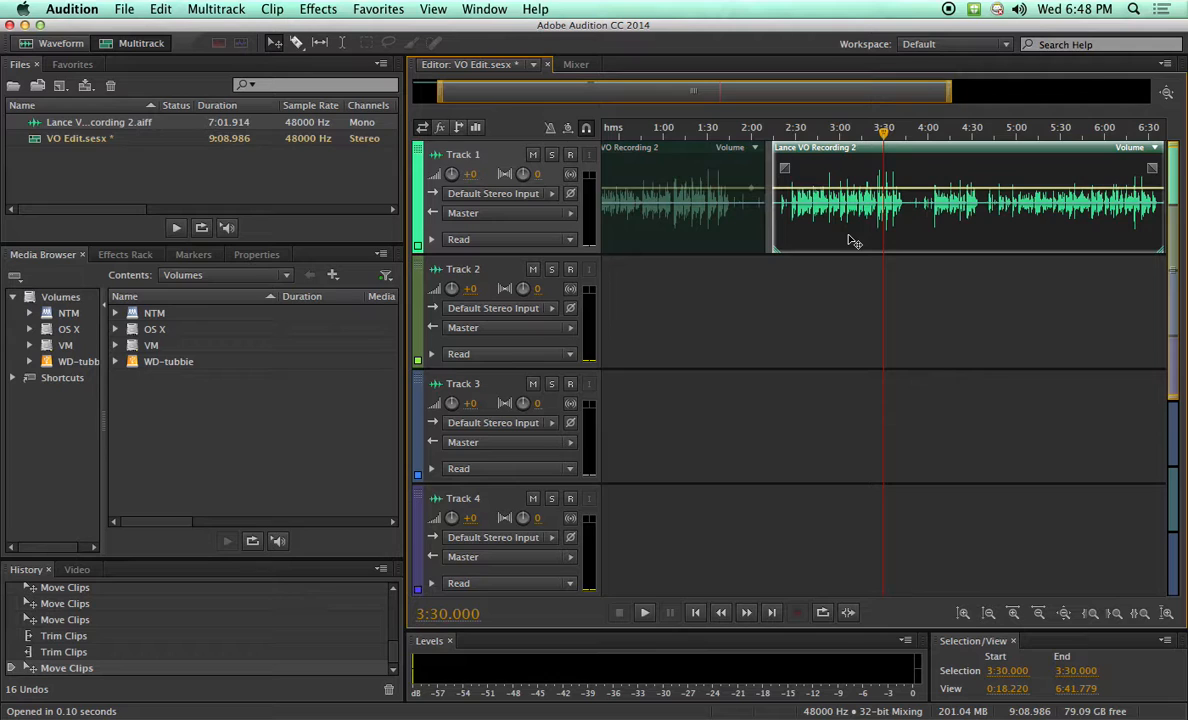
pyautogui.scroll(10, 850, 240)
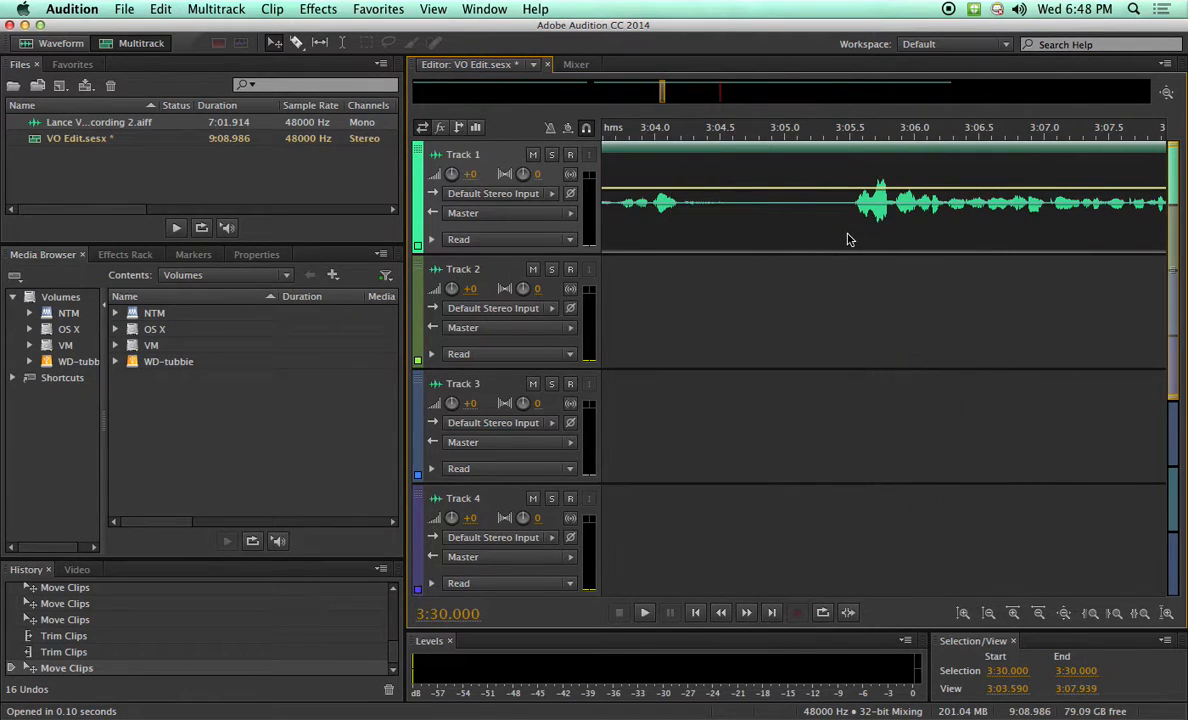
pyautogui.scroll(-5, 849, 242)
pyautogui.scroll(8, 851, 241)
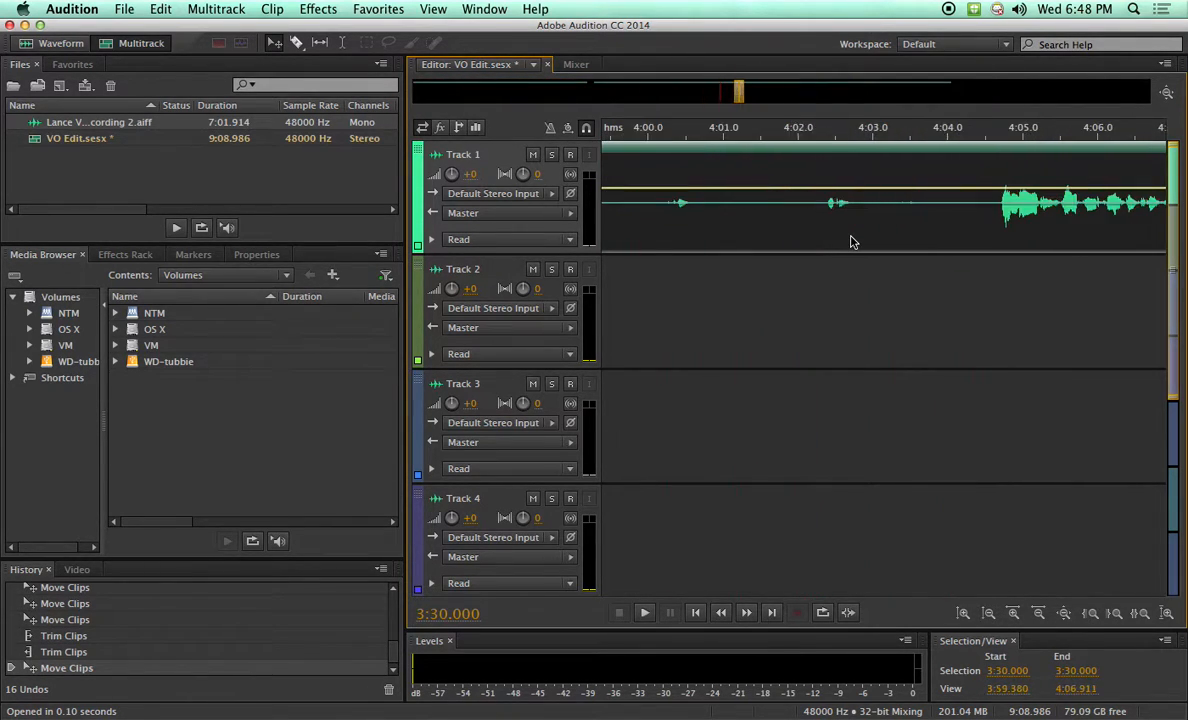
pyautogui.scroll(-8, 848, 245)
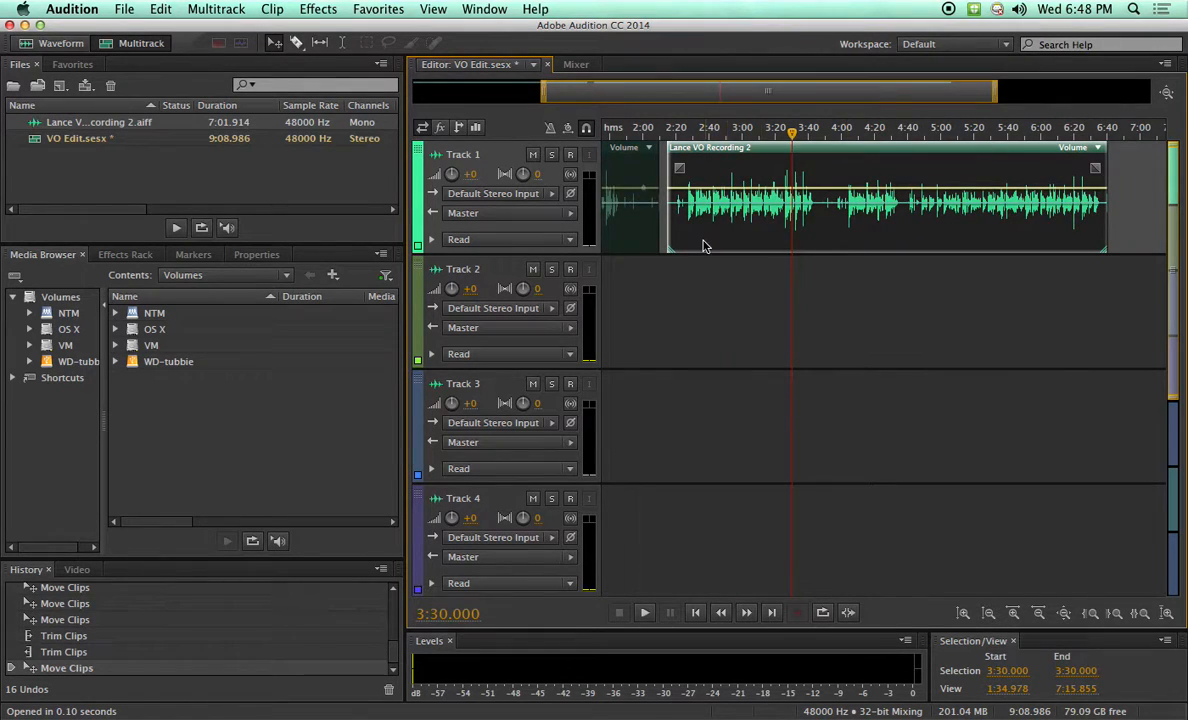
pyautogui.scroll(4, 702, 242)
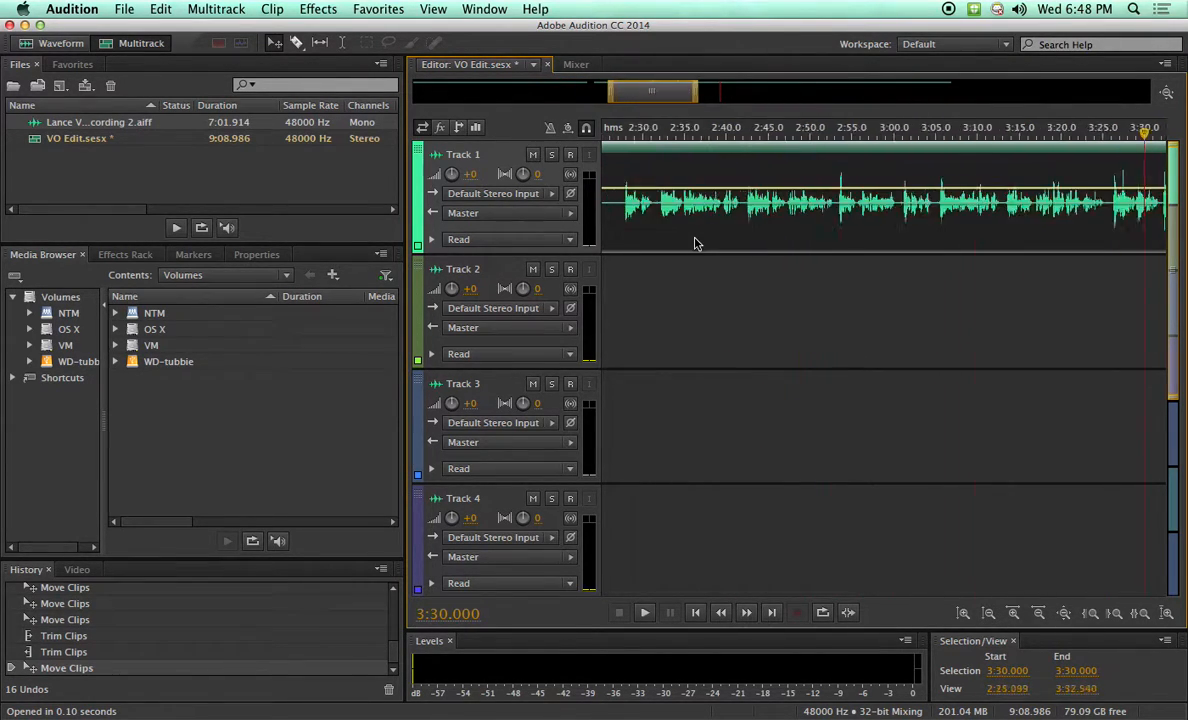
pyautogui.scroll(-6, 698, 243)
pyautogui.scroll(10, 910, 241)
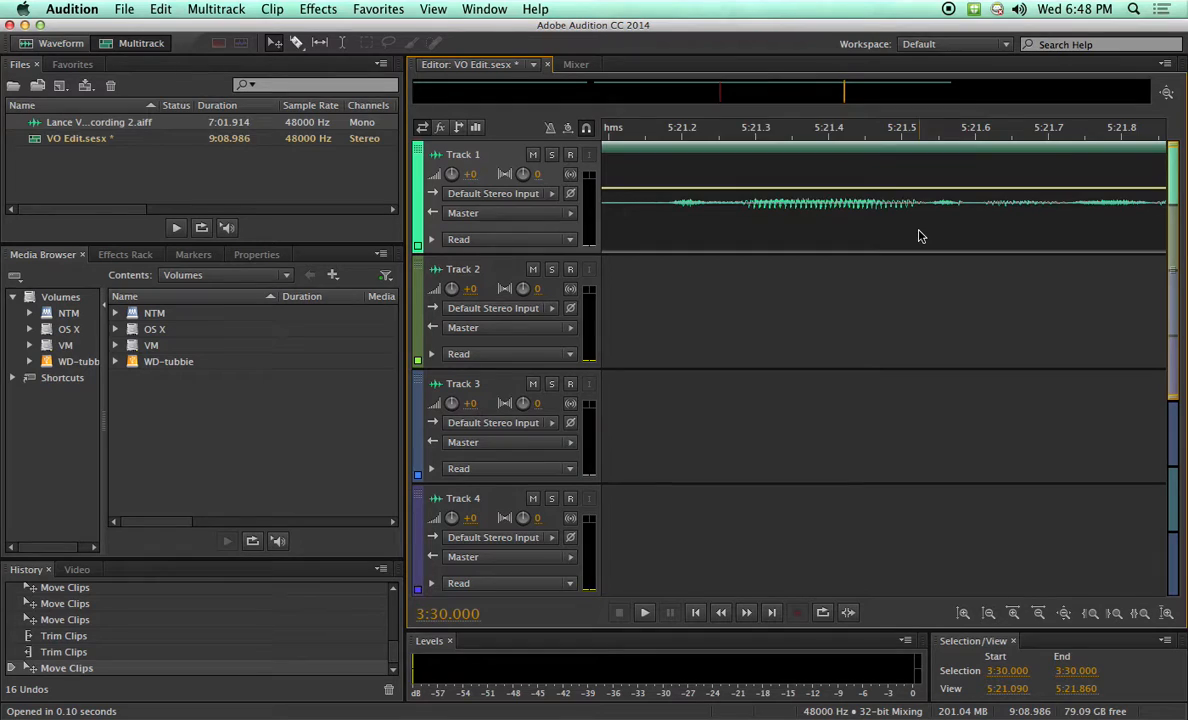
pyautogui.scroll(-9, 918, 238)
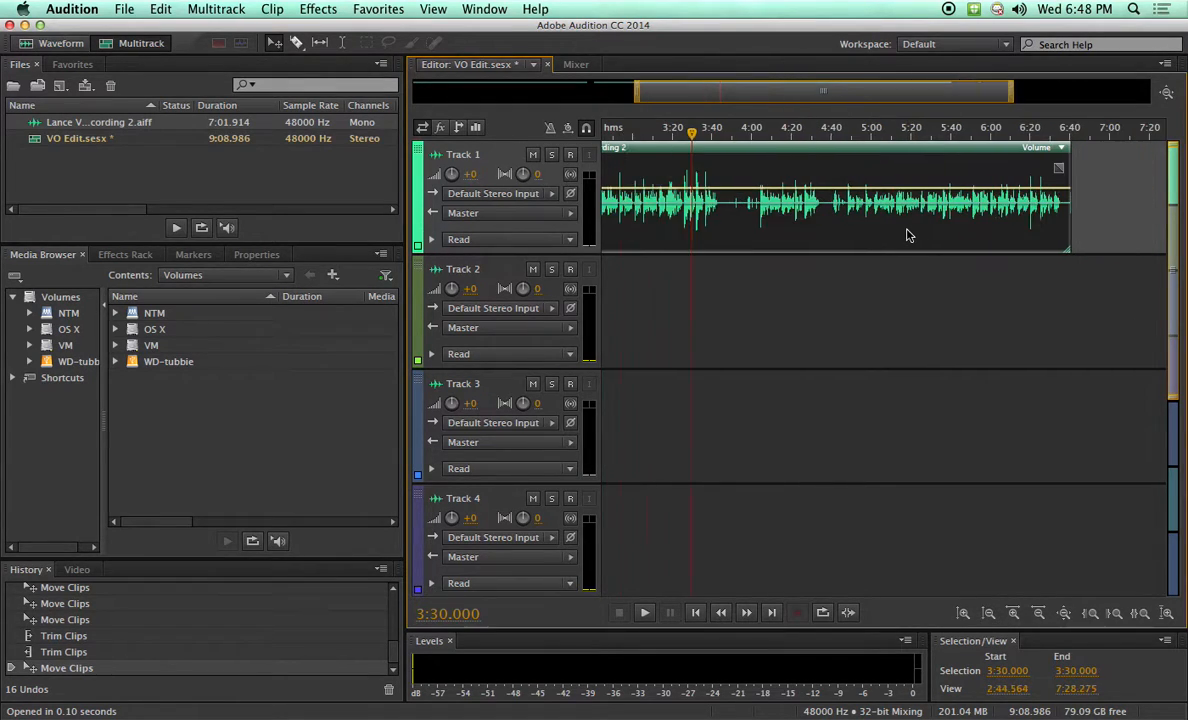
pyautogui.scroll(-1, 792, 228)
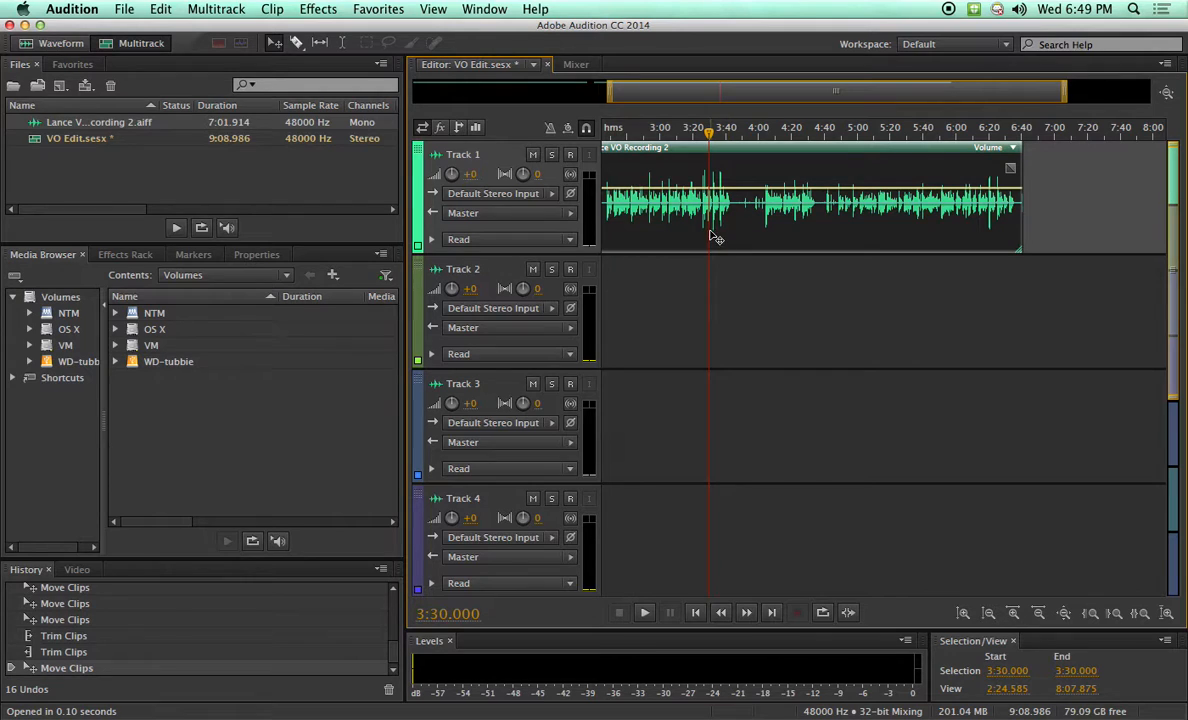
# View Track 1 at its largest track height and all tracks at their smallest height
pyautogui.scroll(5, 712, 237)
pyautogui.scroll(5, 714, 237)
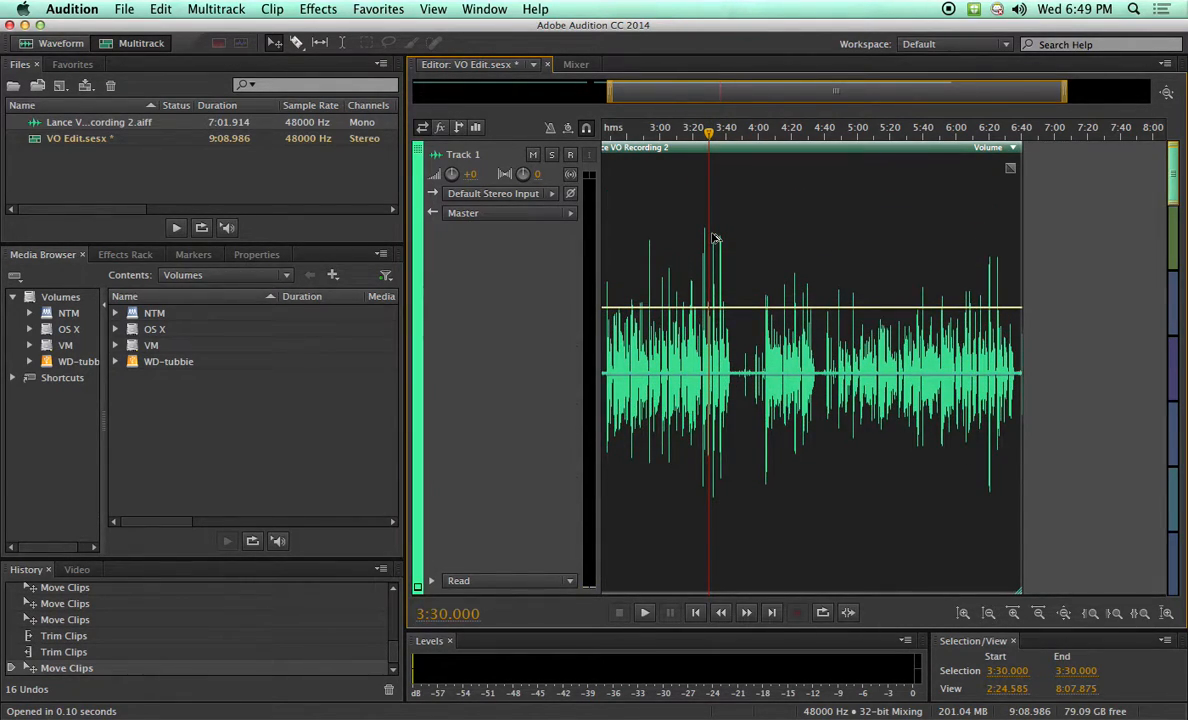
pyautogui.scroll(-10, 714, 237)
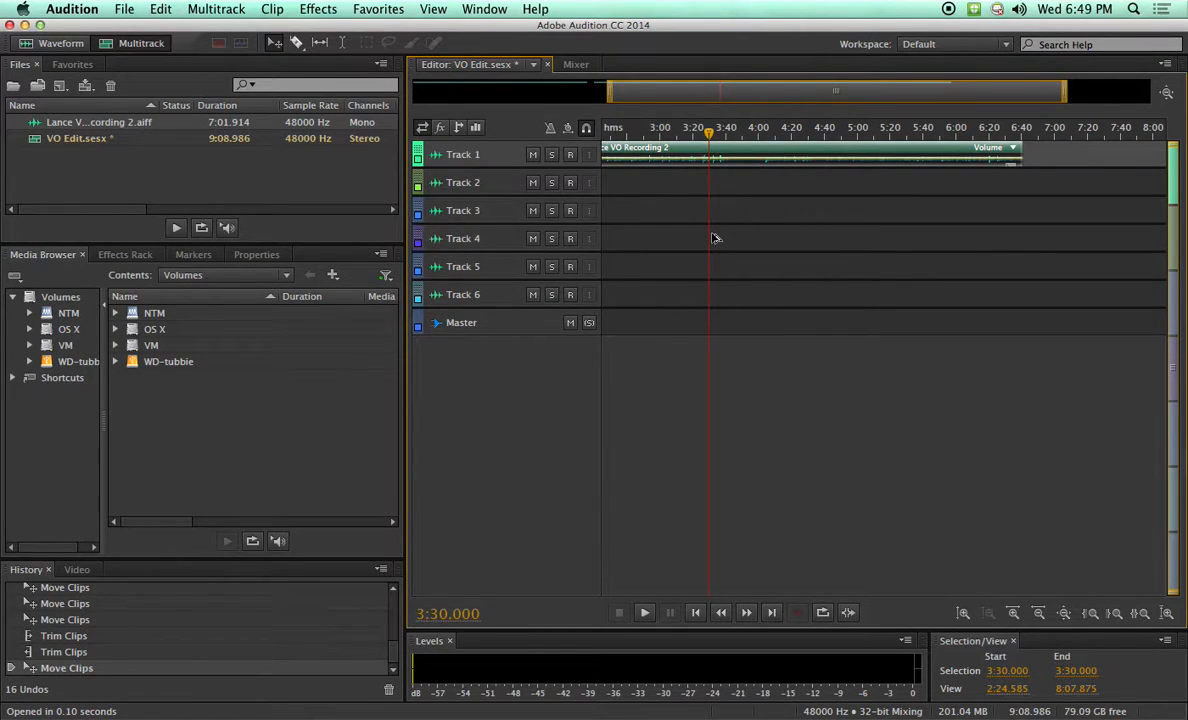
# Examine the second clip piece on Track 1 at taller track heights, several zoom levels and different points along the timeline
pyautogui.scroll(3, 714, 237)
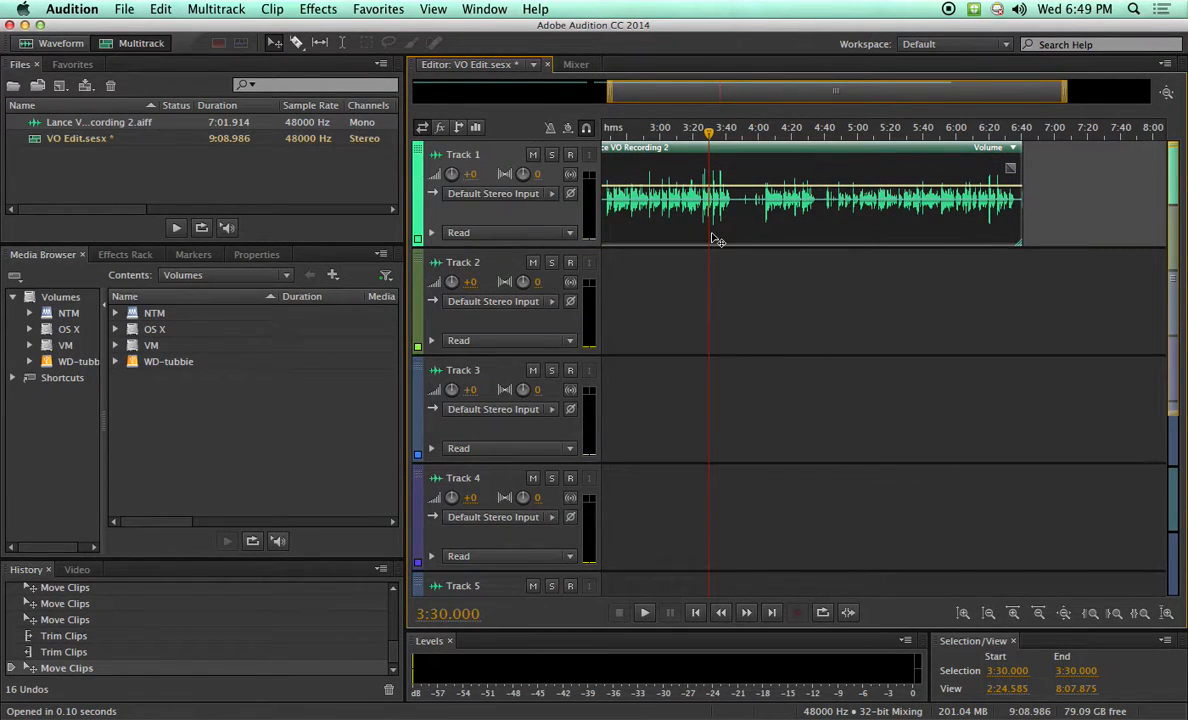
pyautogui.scroll(5, 714, 237)
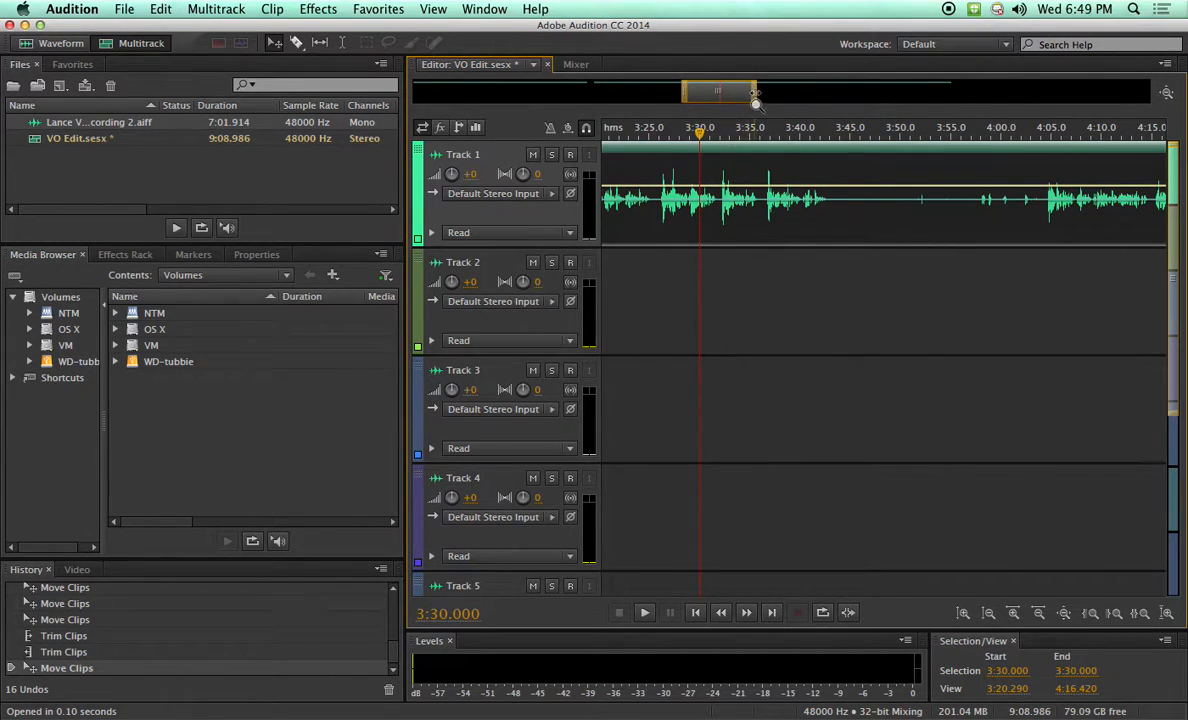
pyautogui.moveTo(745, 92); pyautogui.dragTo(575, 92)
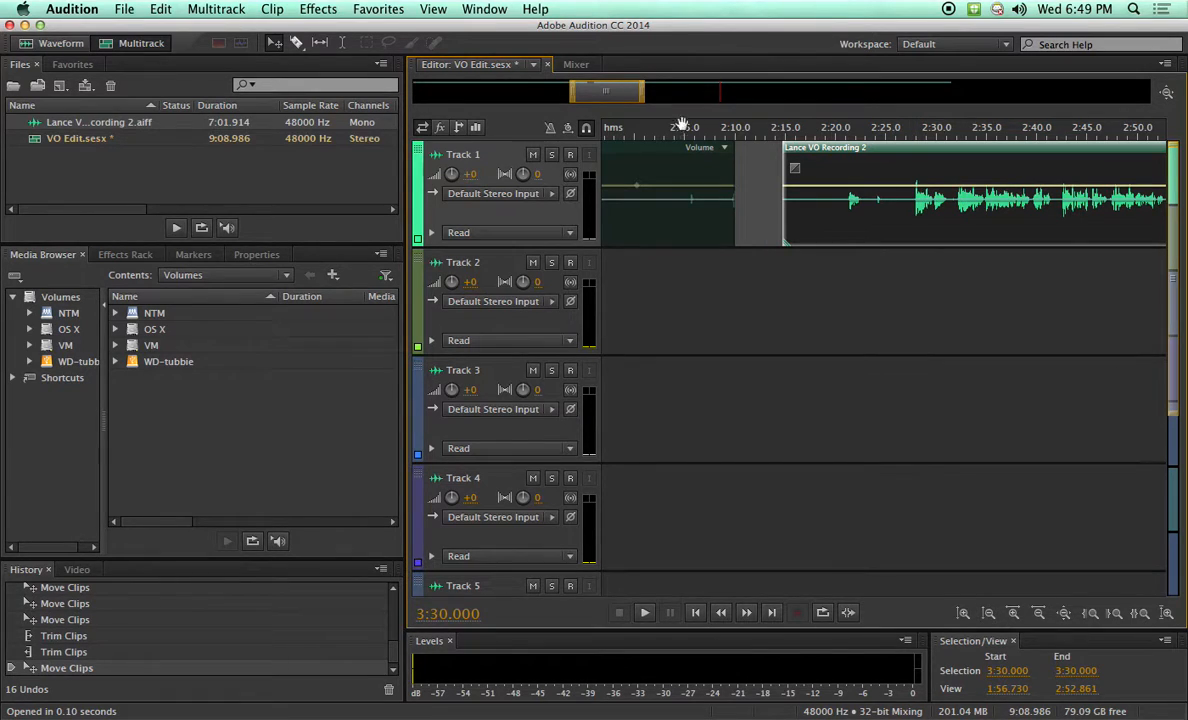
pyautogui.moveTo(610, 94); pyautogui.dragTo(736, 95)
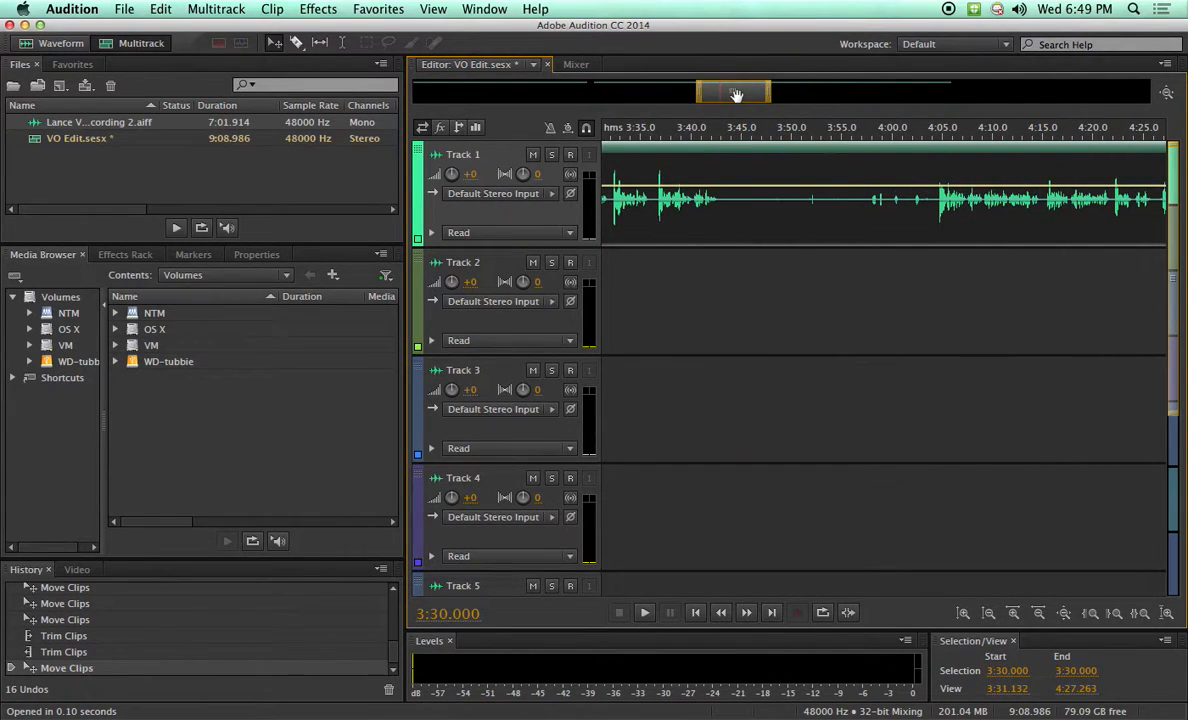
pyautogui.moveTo(736, 95); pyautogui.dragTo(706, 94)
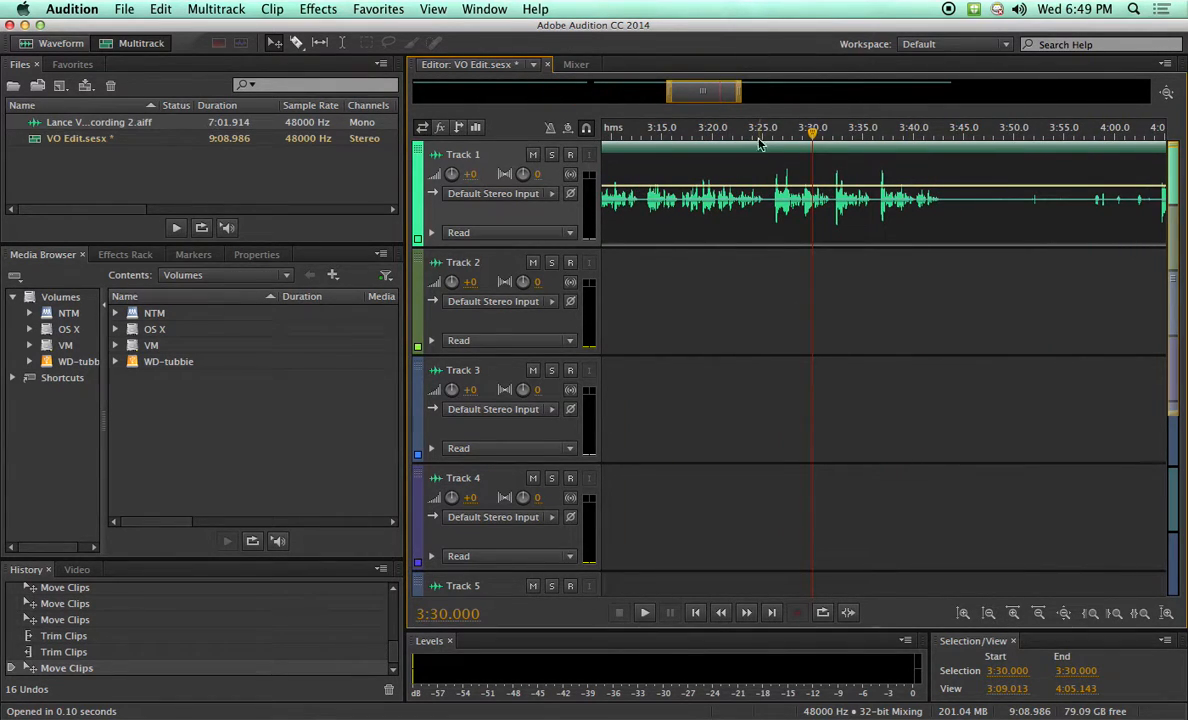
pyautogui.scroll(-1, 762, 182)
pyautogui.scroll(2, 762, 182)
pyautogui.scroll(-3, 762, 182)
pyautogui.scroll(-3, 760, 182)
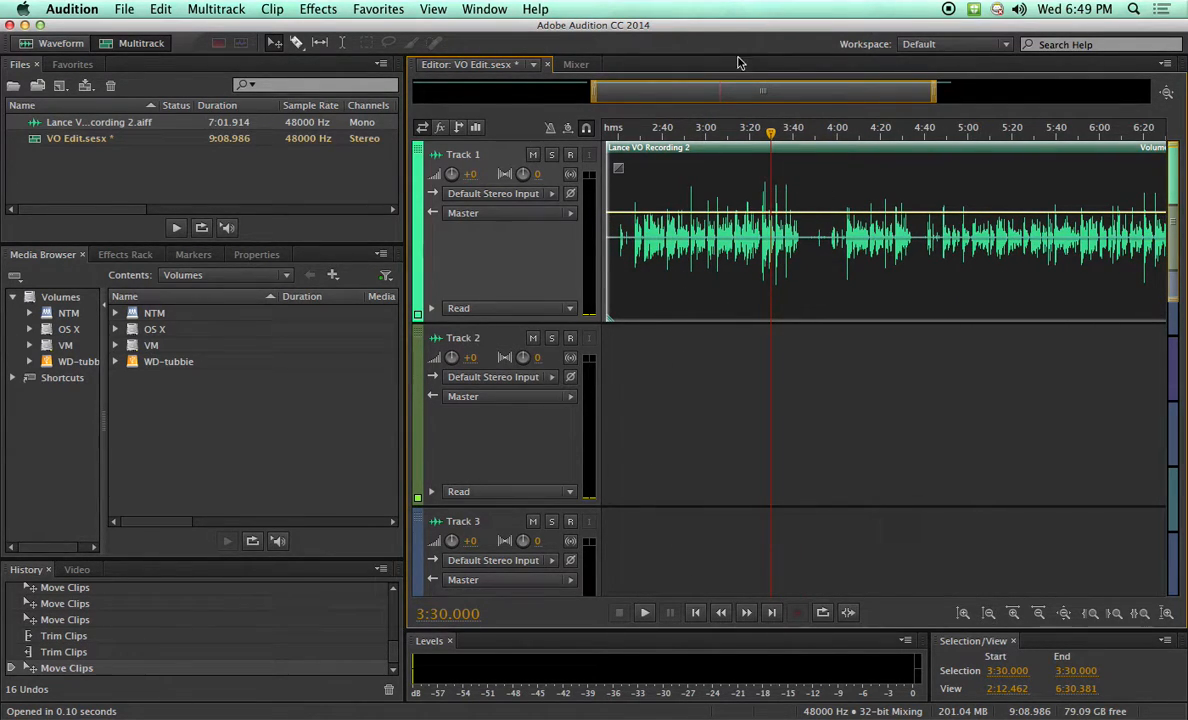
# Play the recording on Track 1 from about 4:47.7 for a few seconds to check where the take begins
pyautogui.moveTo(768, 92); pyautogui.dragTo(854, 93)
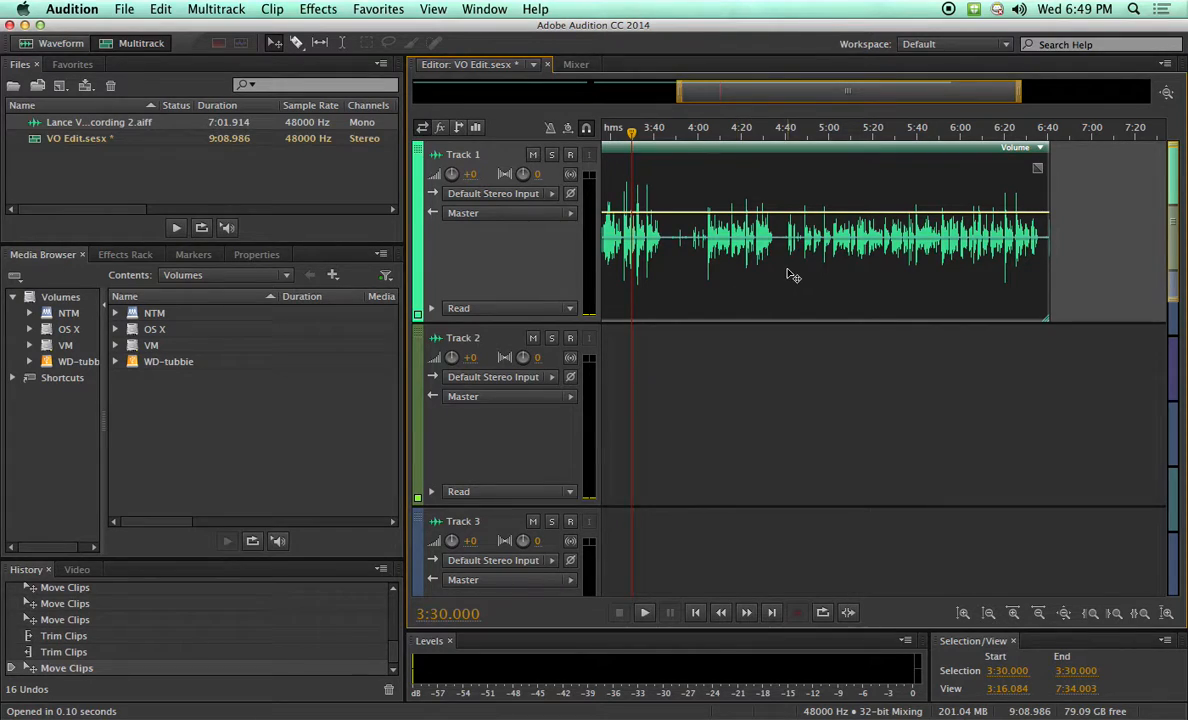
pyautogui.moveTo(796, 133); pyautogui.dragTo(803, 135)
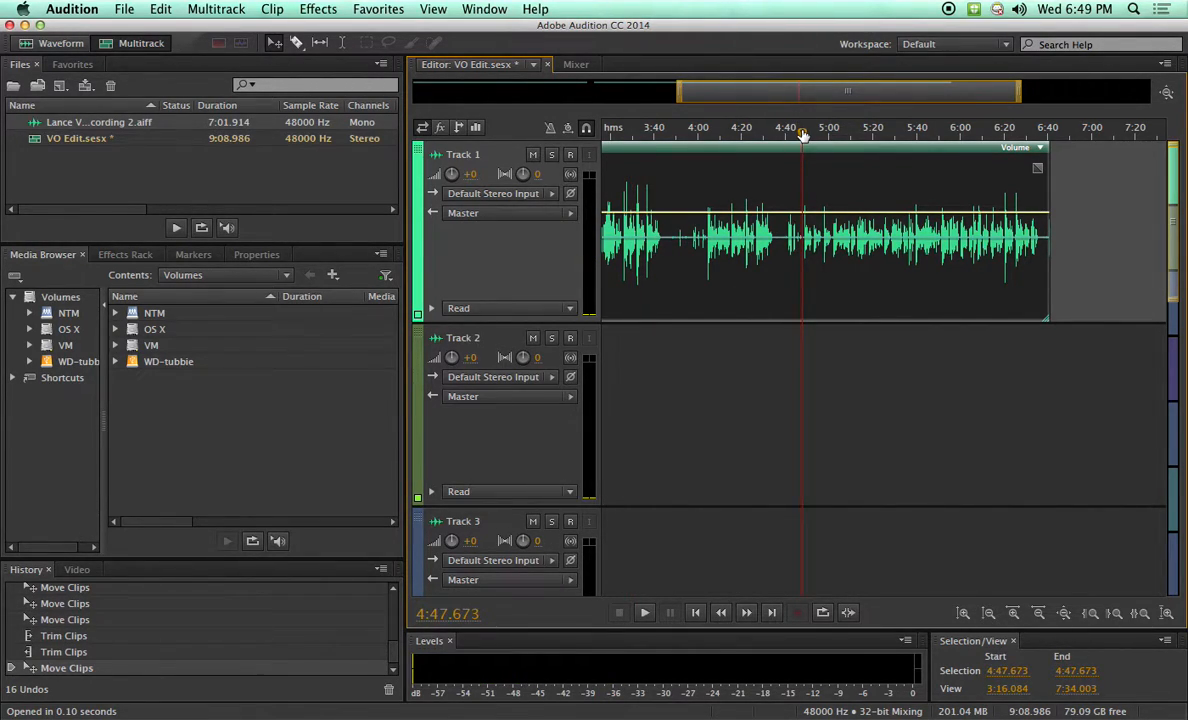
pyautogui.press('space')
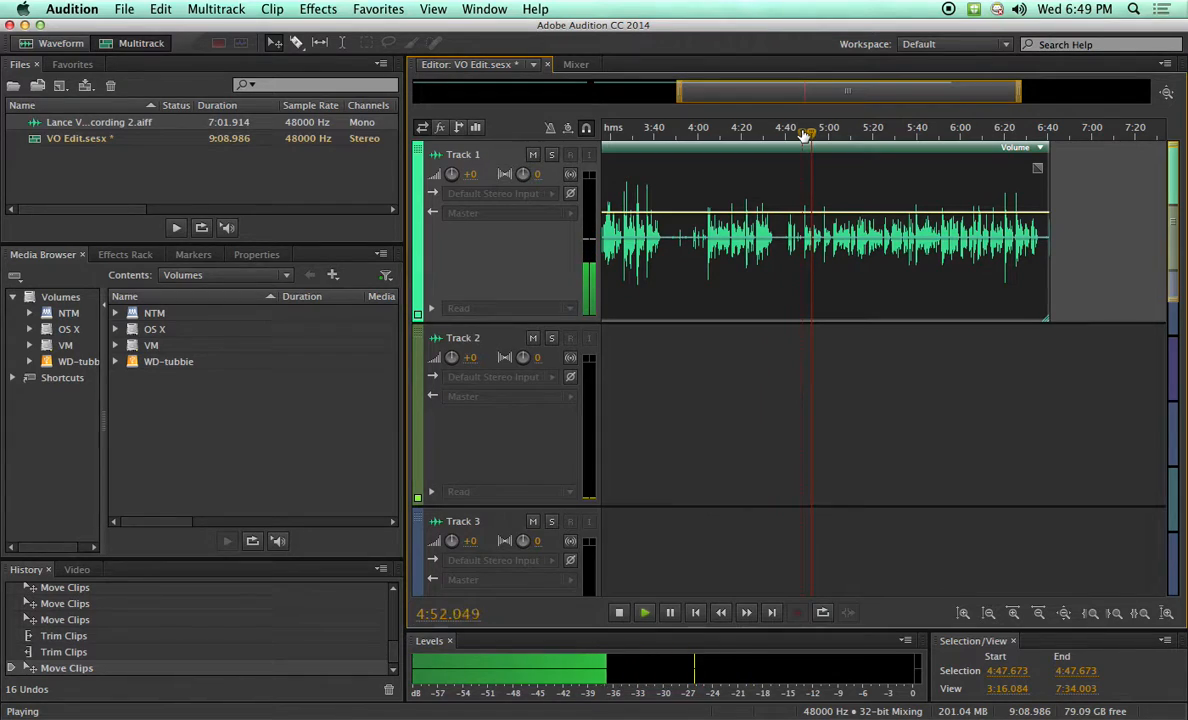
pyautogui.press('space')
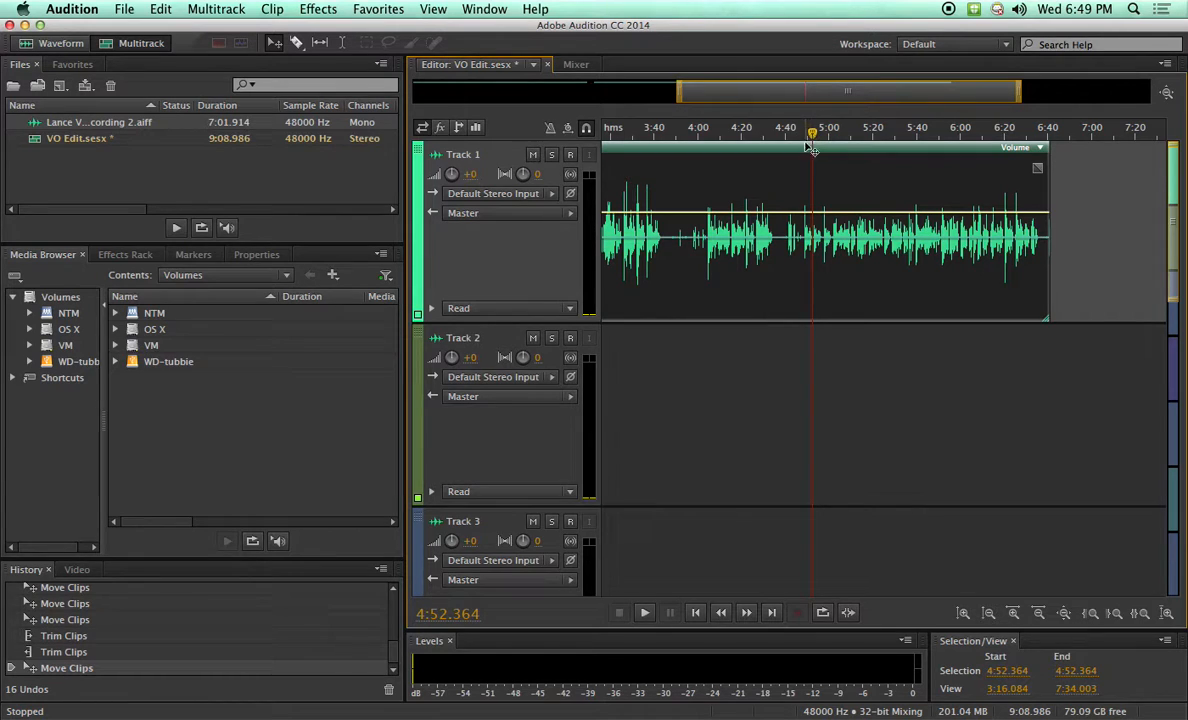
# Split the Track 1 clip with the Razor tool at about 4:47.7
pyautogui.click(800, 136)
pyautogui.click(802, 134)
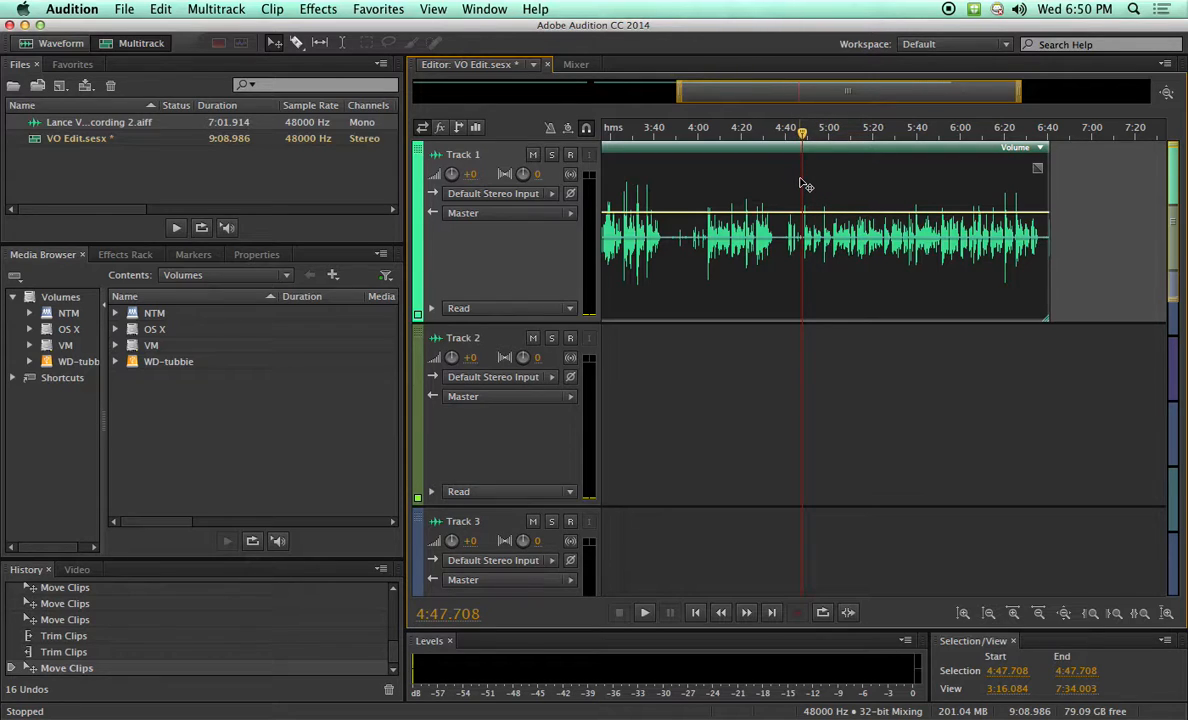
pyautogui.press('r')
pyautogui.click(801, 178)
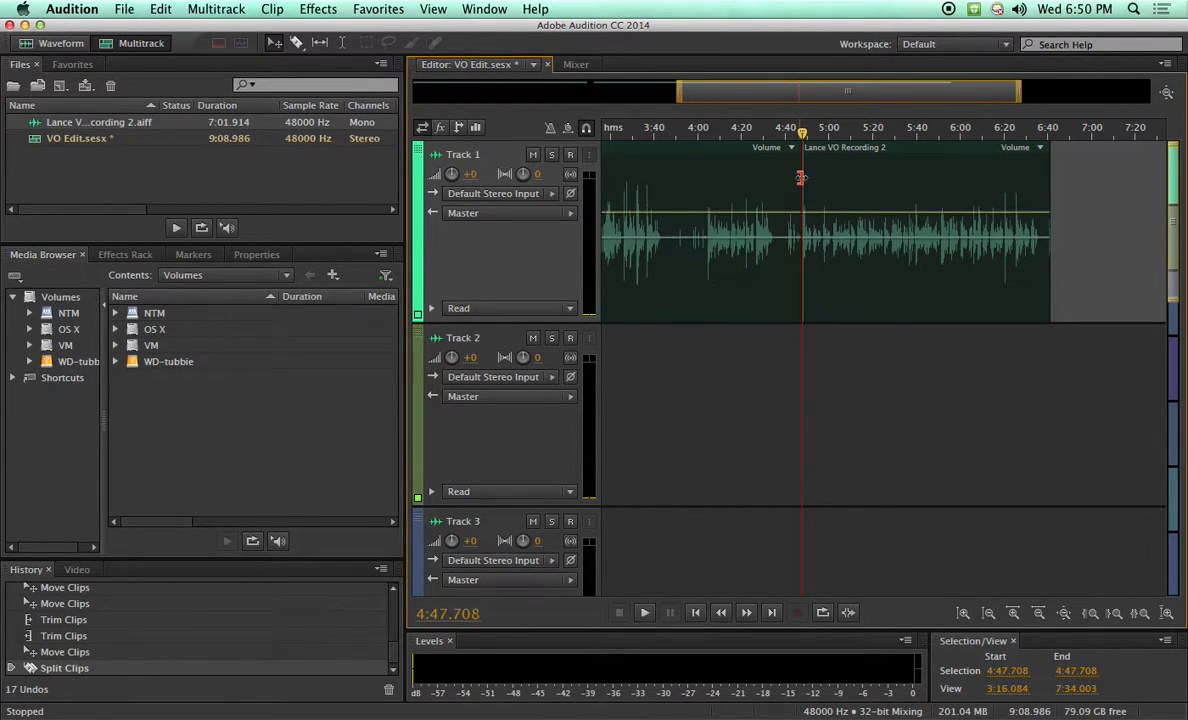
# Delete the two clip pieces before the 4:47.7 split and move the remaining piece to the start of Track 1
pyautogui.press('v')
pyautogui.click(770, 187)
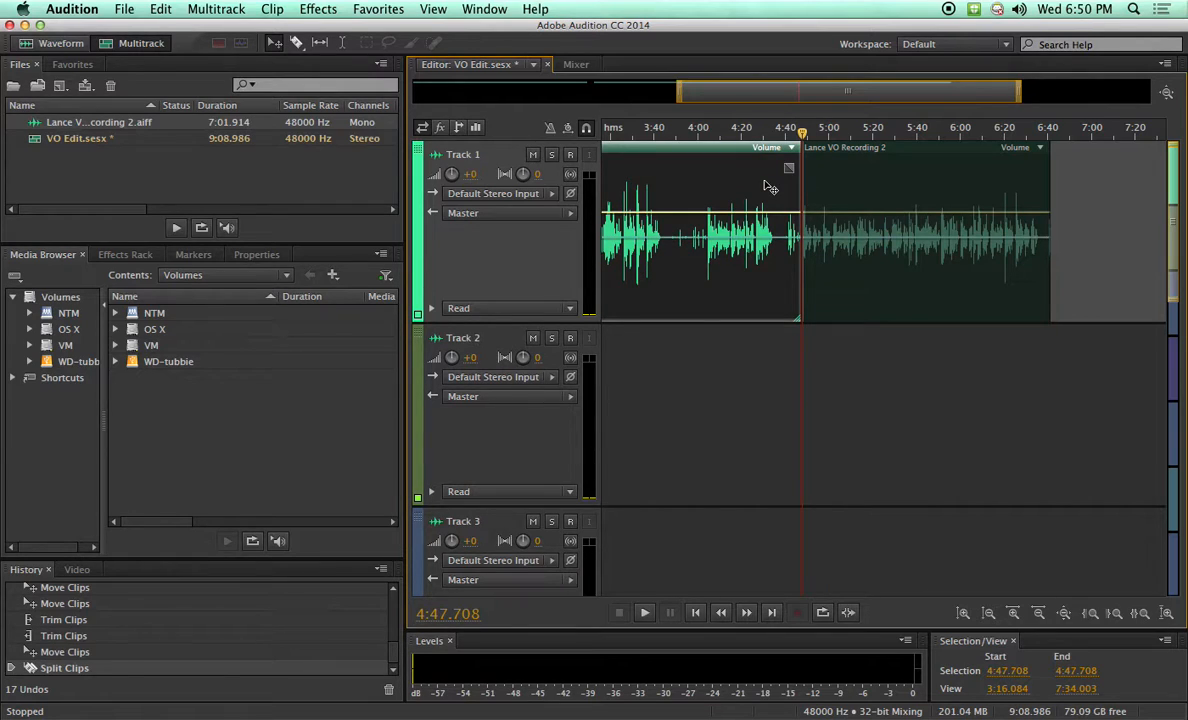
pyautogui.press('Delete')
pyautogui.click(895, 184)
pyautogui.moveTo(922, 184); pyautogui.dragTo(1060, 189)
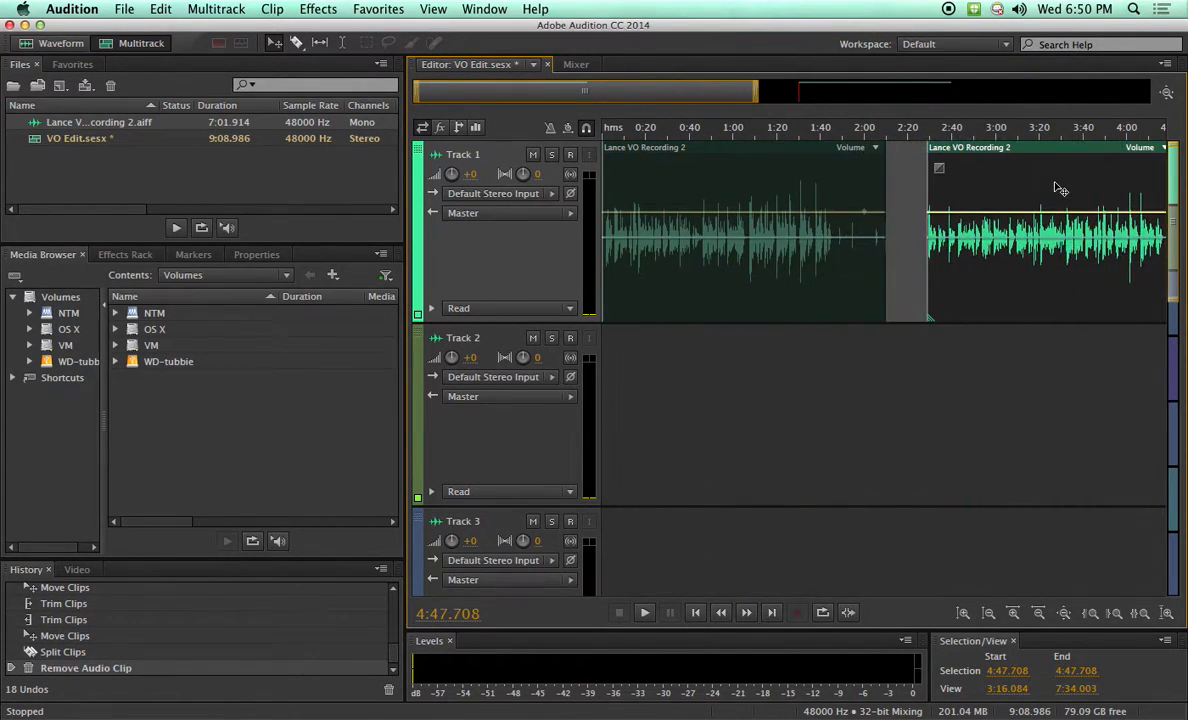
pyautogui.click(803, 189)
pyautogui.press('Delete')
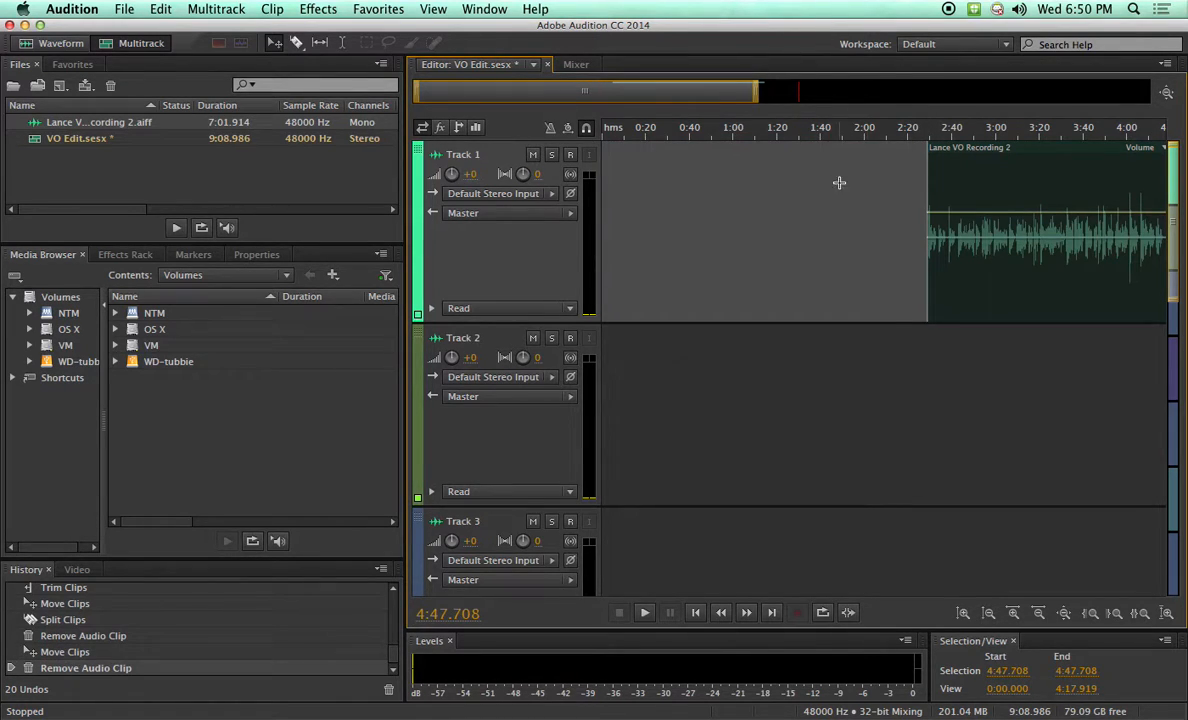
pyautogui.moveTo(1021, 191); pyautogui.dragTo(639, 191)
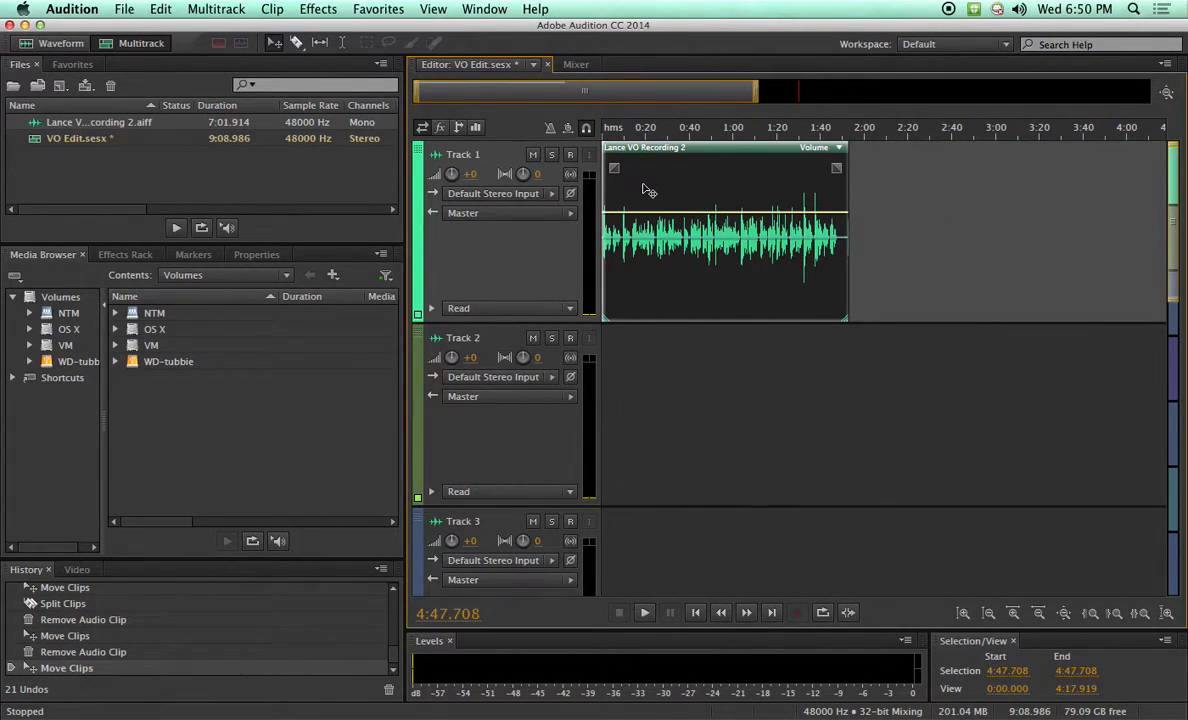
# Play the opening of the remaining clip from 0:00 to about 0:09, with its first 20 seconds in view
pyautogui.press('=')
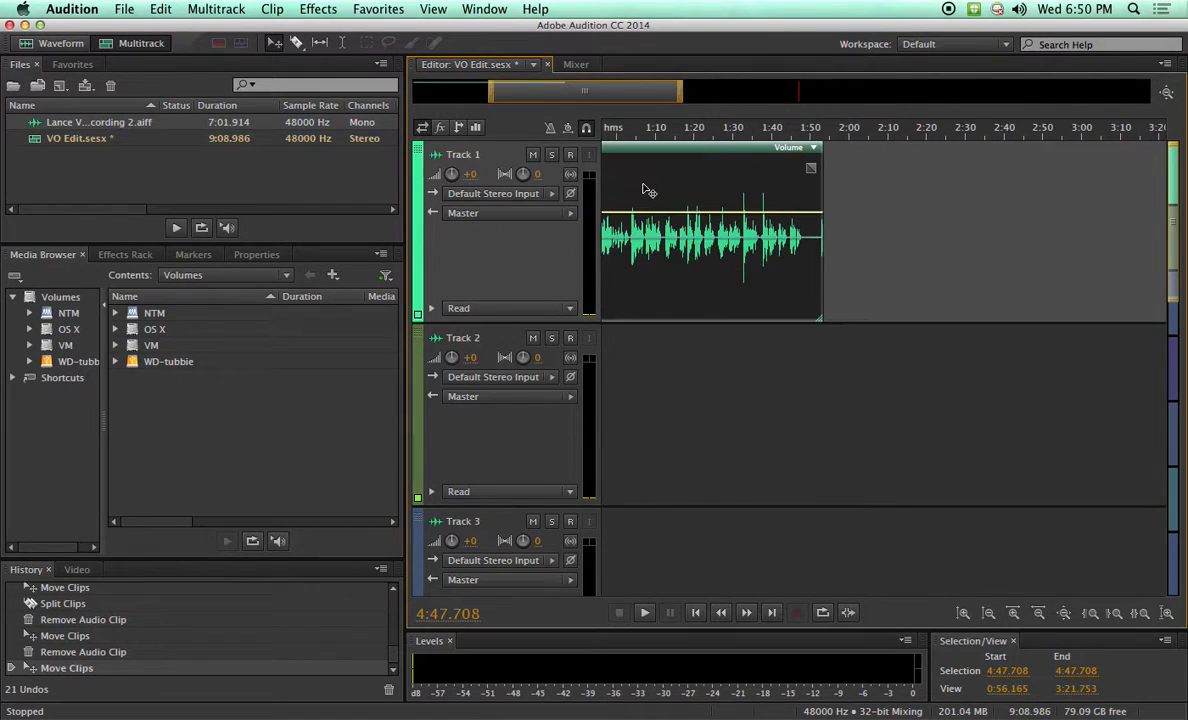
pyautogui.press('Home')
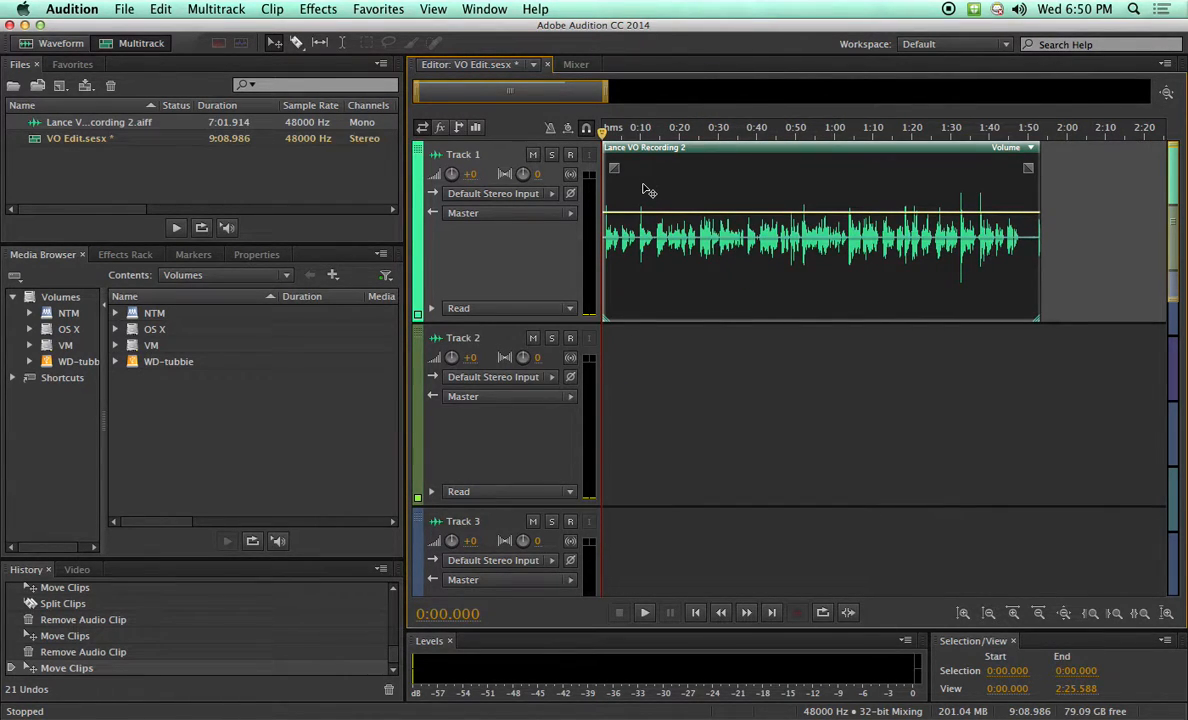
pyautogui.scroll(6, 645, 190)
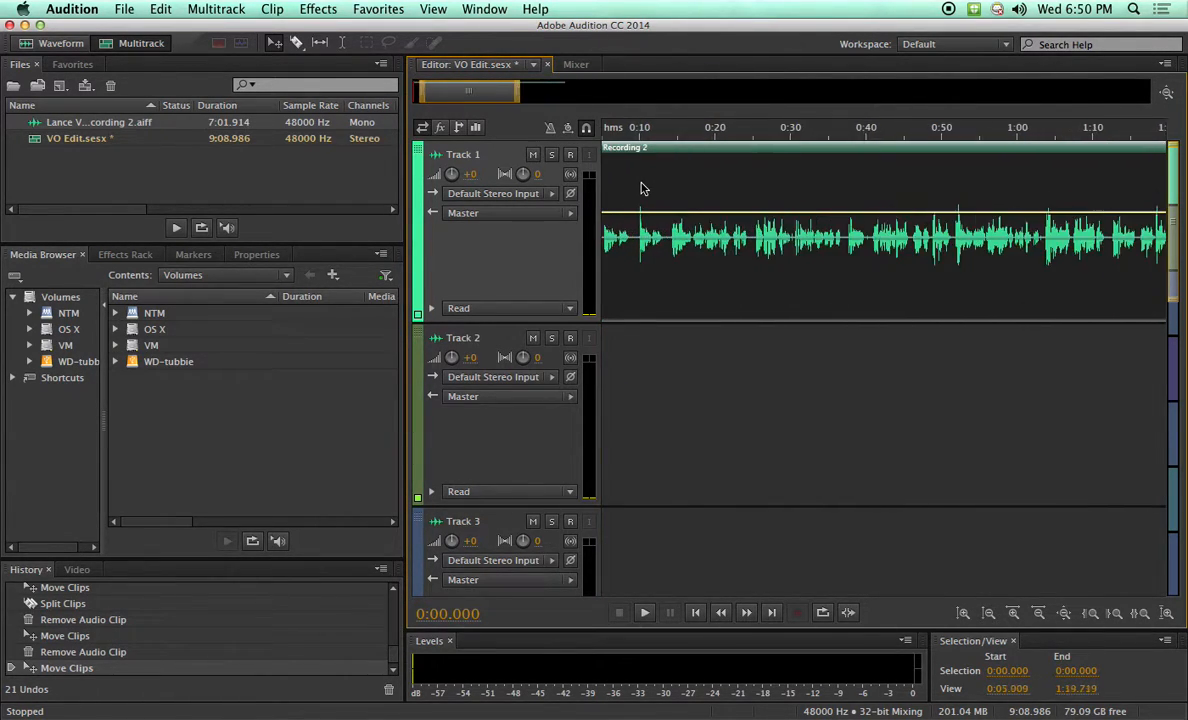
pyautogui.scroll(1, 644, 188)
pyautogui.hscroll(-5, 645, 189)
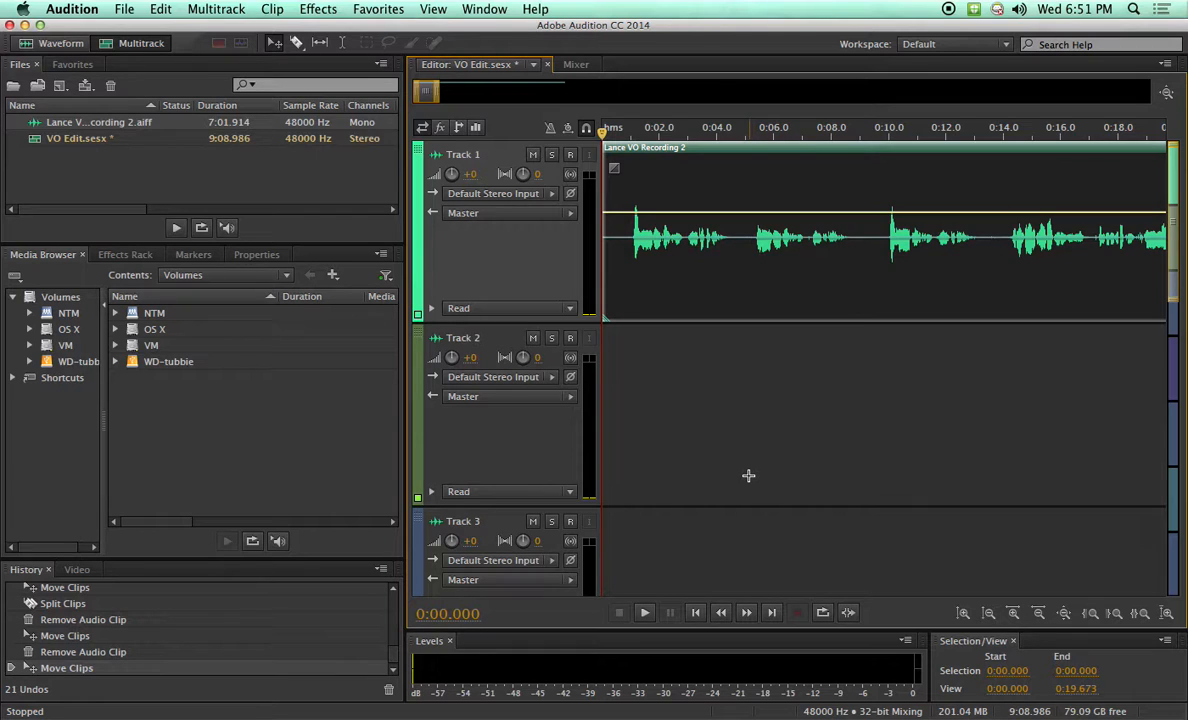
pyautogui.press('space')
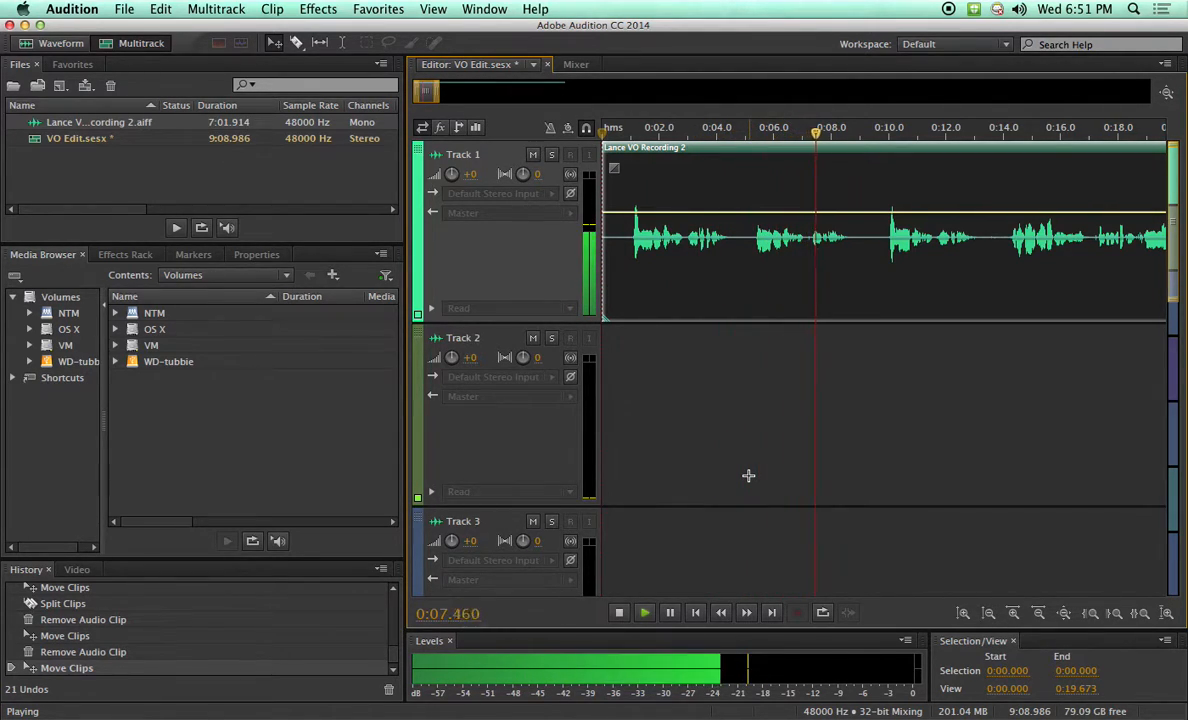
pyautogui.press('space')
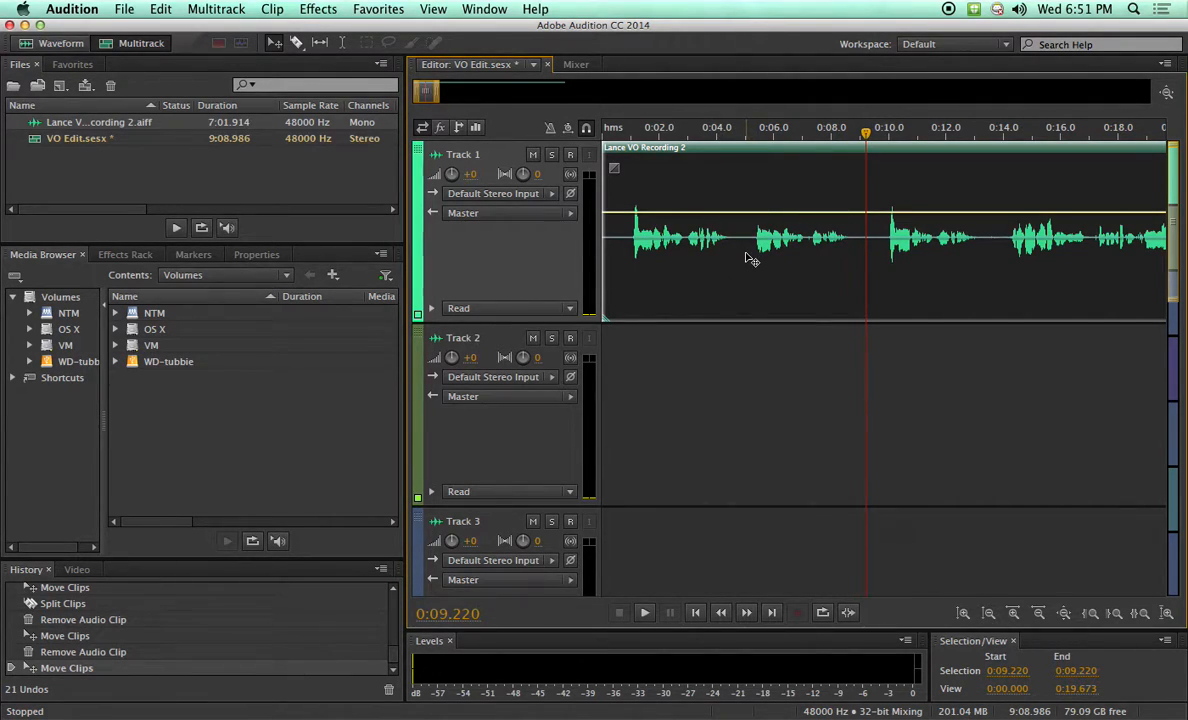
# Split the clip at about 0:04.86, remove the piece before the split and shift the rest to the session start
pyautogui.click(741, 131)
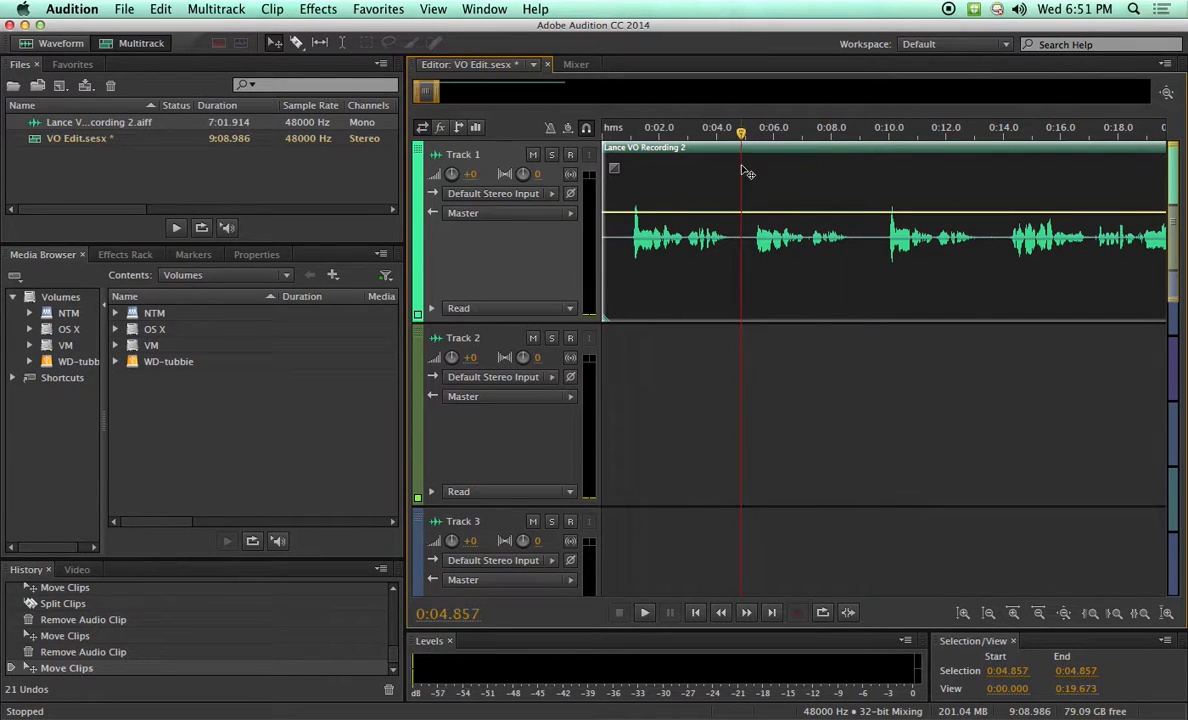
pyautogui.press('super+k')
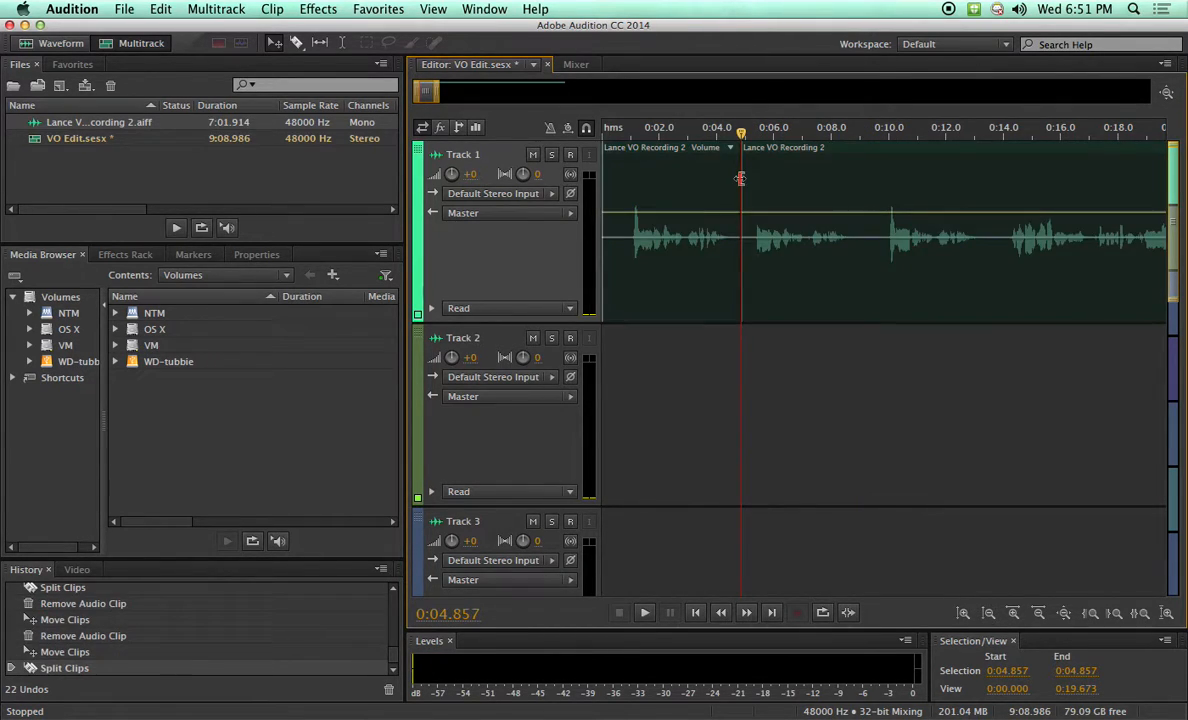
pyautogui.click(689, 186)
pyautogui.hotkey('shift', 'BackSpace')
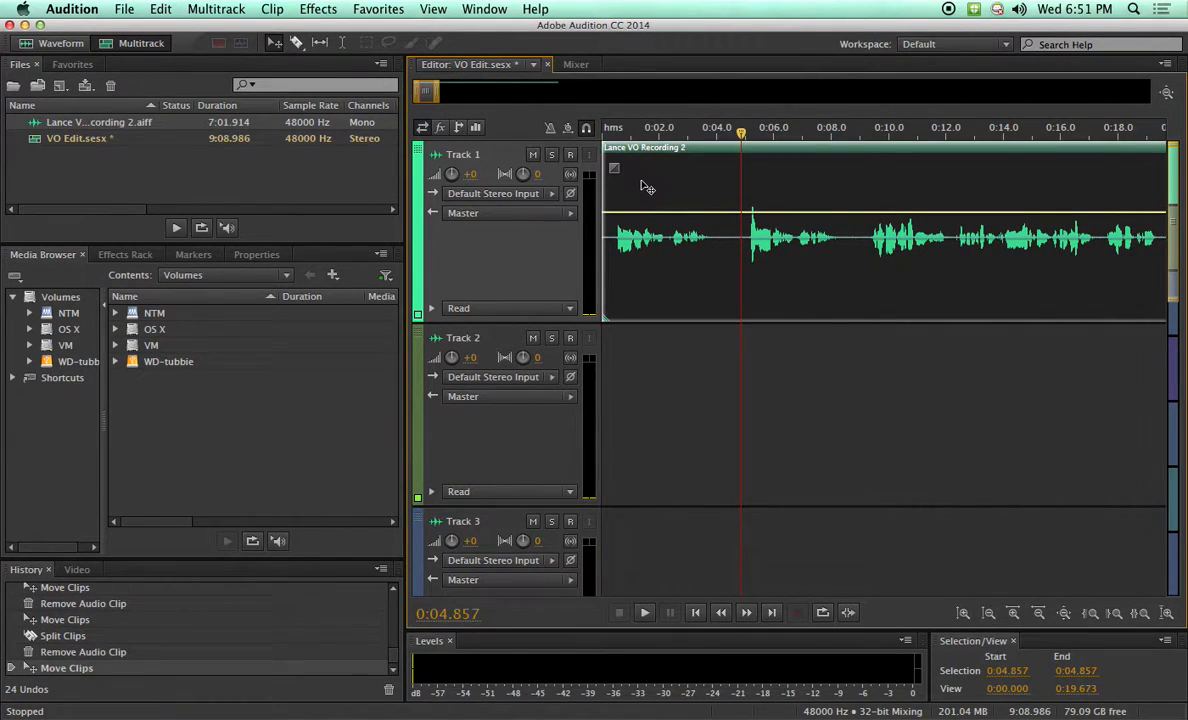
# Play the shortened clip from the session start to about 0:09
pyautogui.press('Home')
pyautogui.press('space')
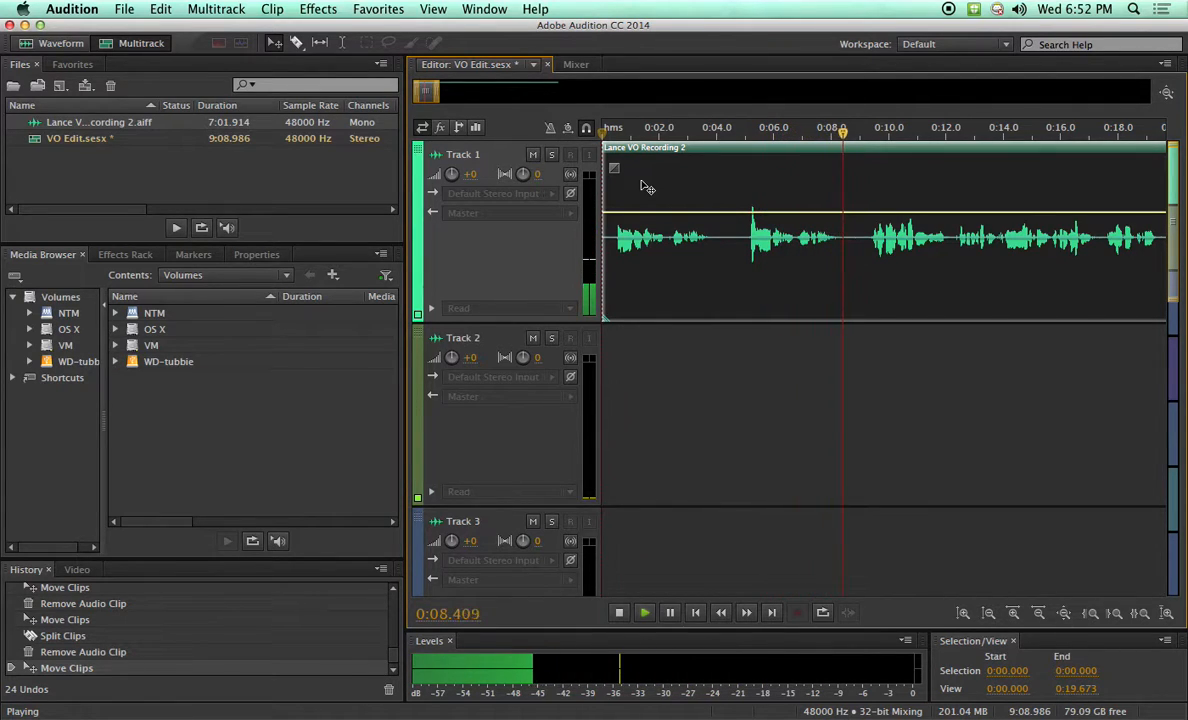
pyautogui.press('space')
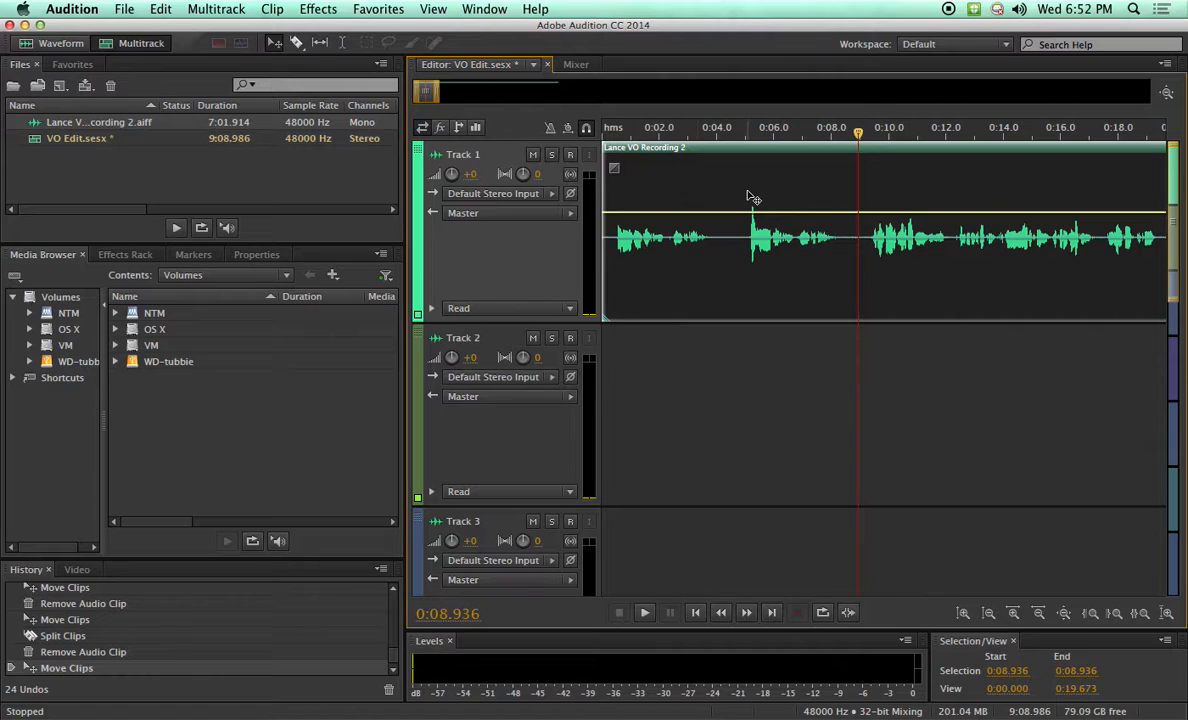
# Select the range from about 0:04.29 to 0:09.04 on Track 1 with the Time Selection tool and delete it
pyautogui.press('t')
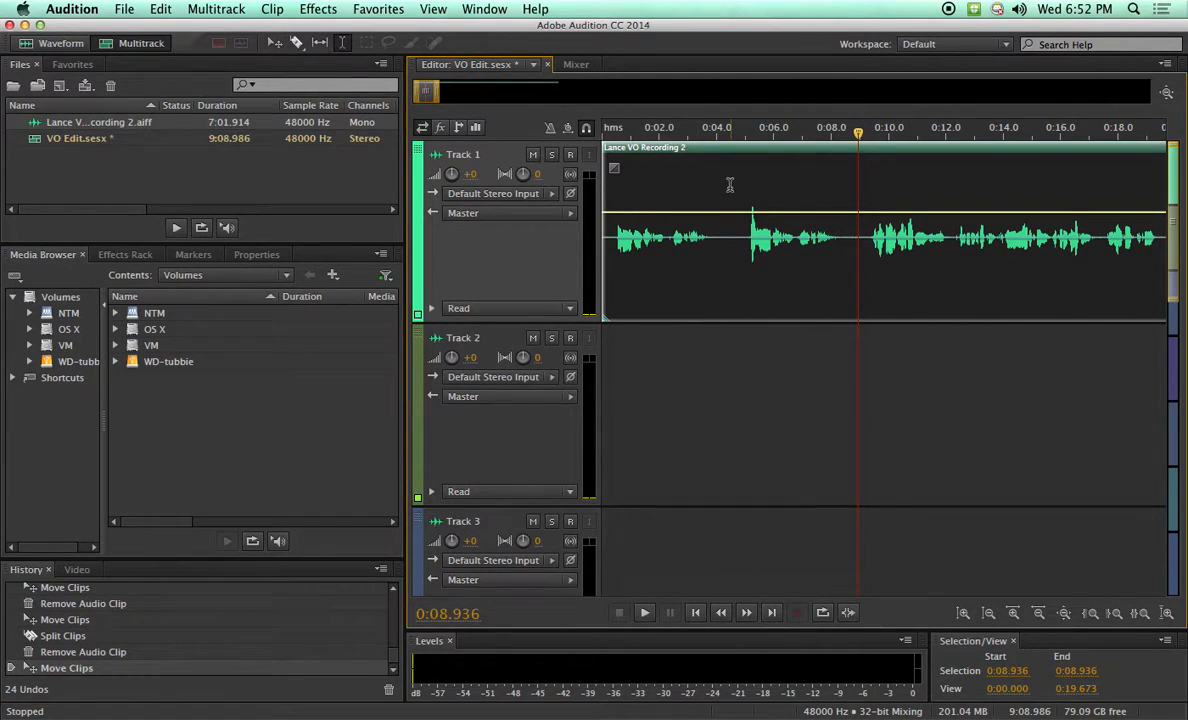
pyautogui.moveTo(725, 228); pyautogui.dragTo(859, 251)
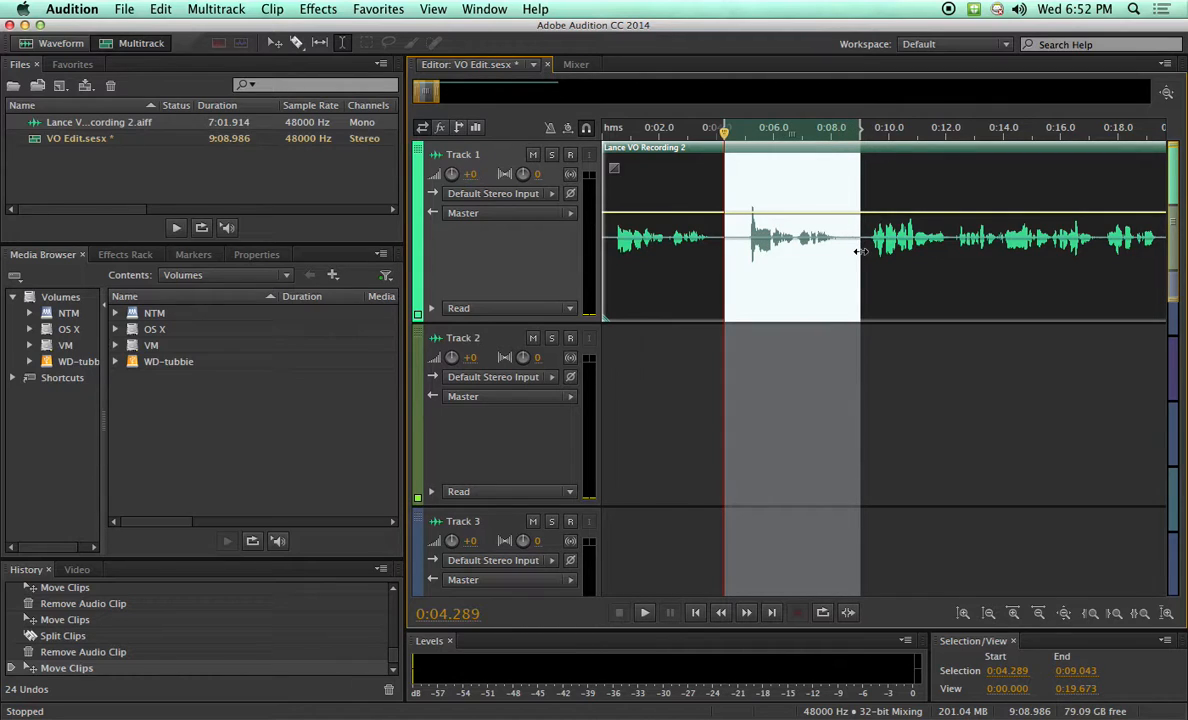
pyautogui.press('Delete')
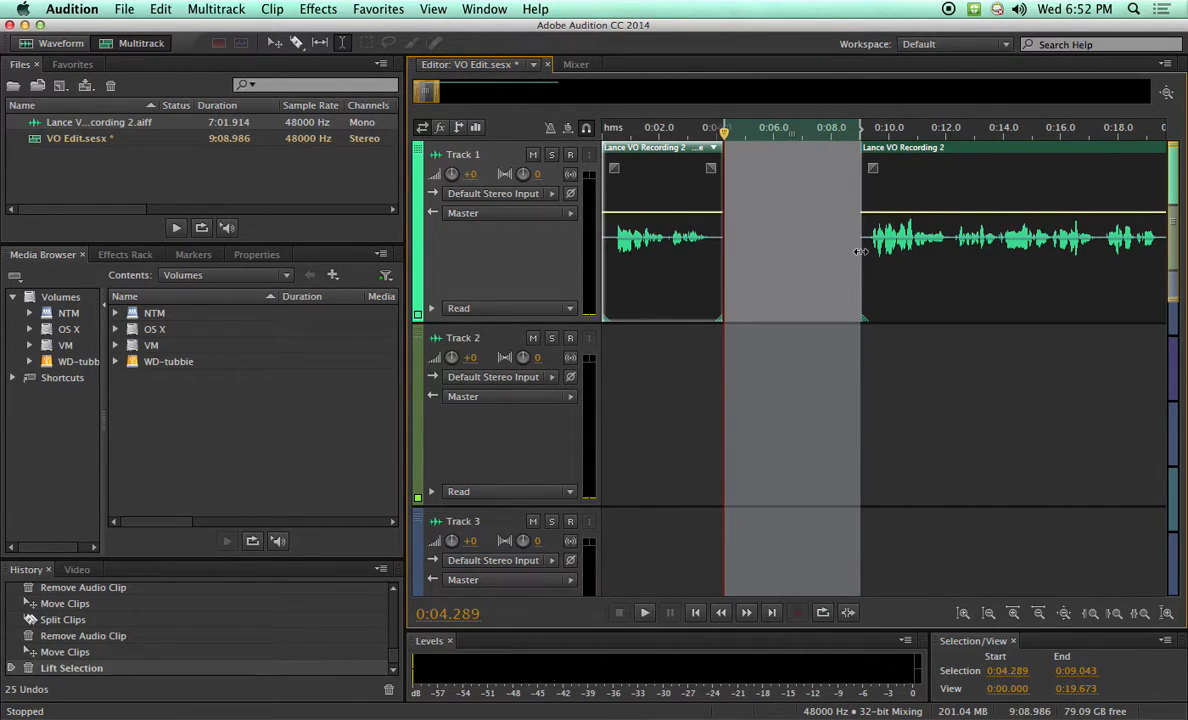
# Move the later clip piece back to start at about 0:03.95, overlapping the first piece's end in a crossfade
pyautogui.press('v')
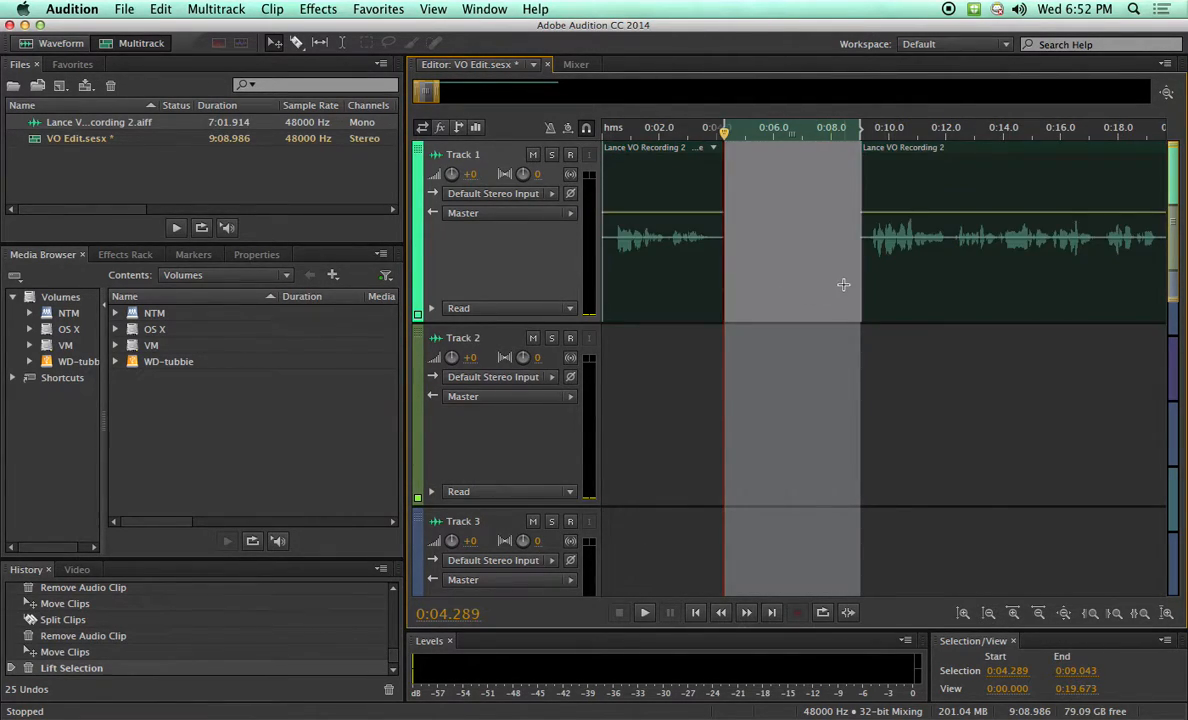
pyautogui.moveTo(972, 293); pyautogui.dragTo(838, 292)
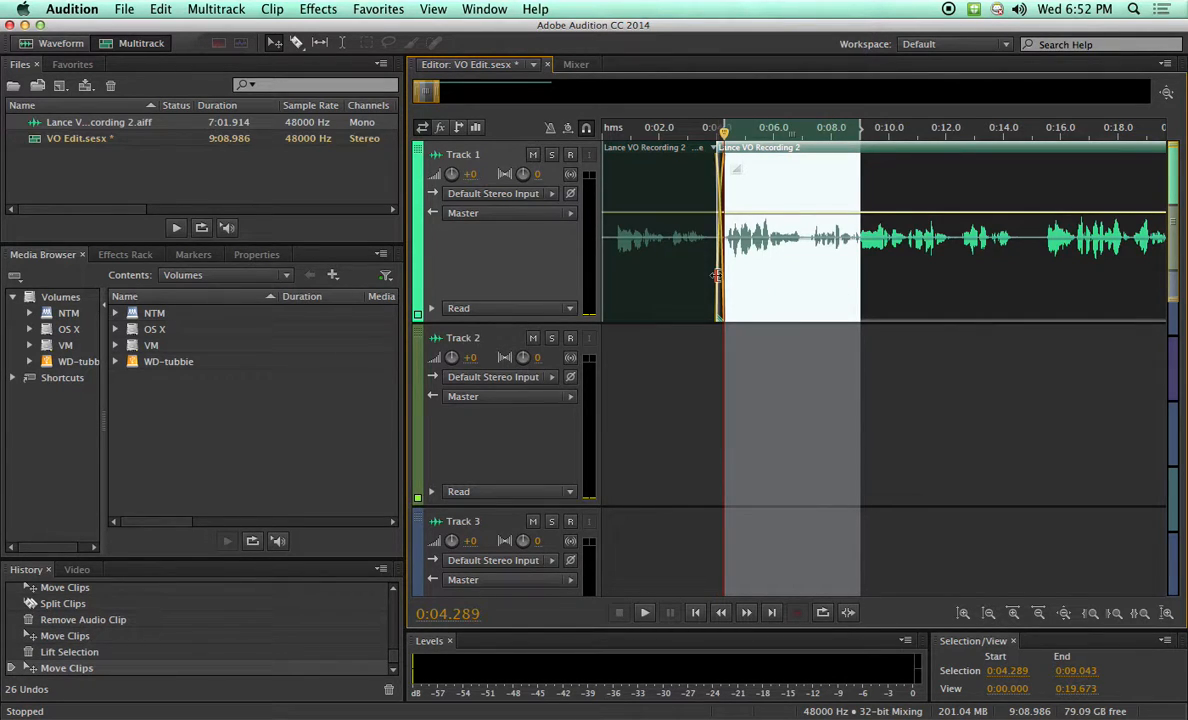
pyautogui.scroll(5, 717, 275)
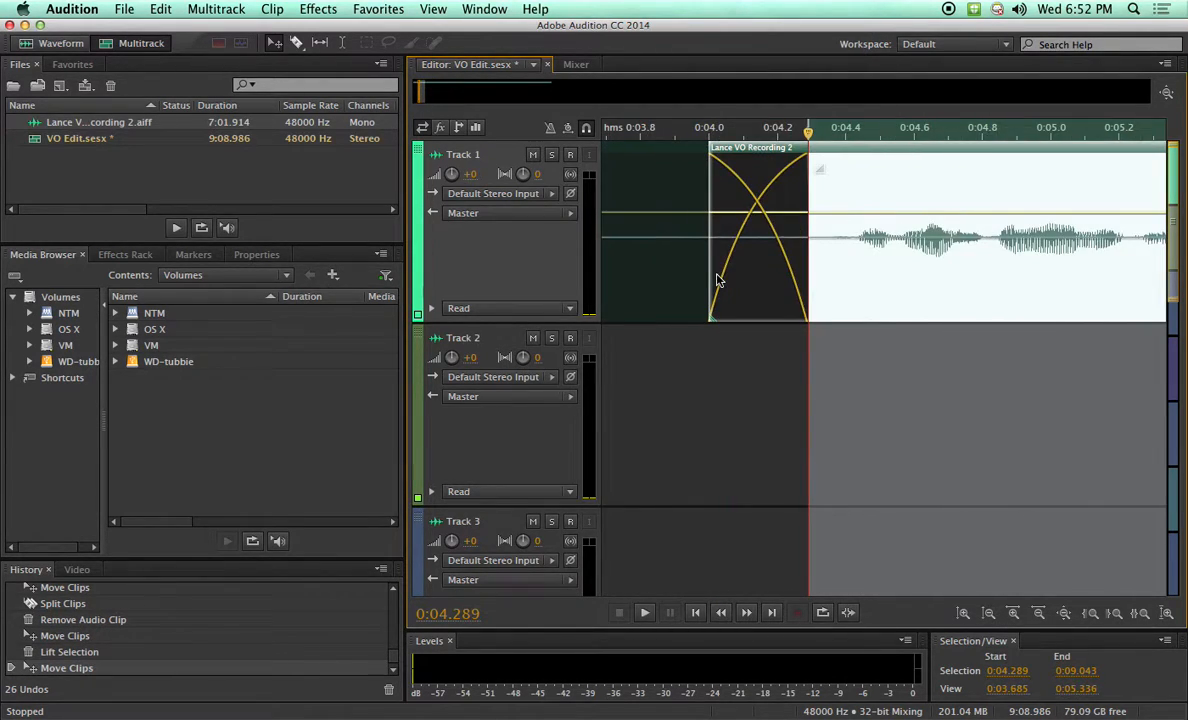
pyautogui.moveTo(928, 291); pyautogui.dragTo(941, 292)
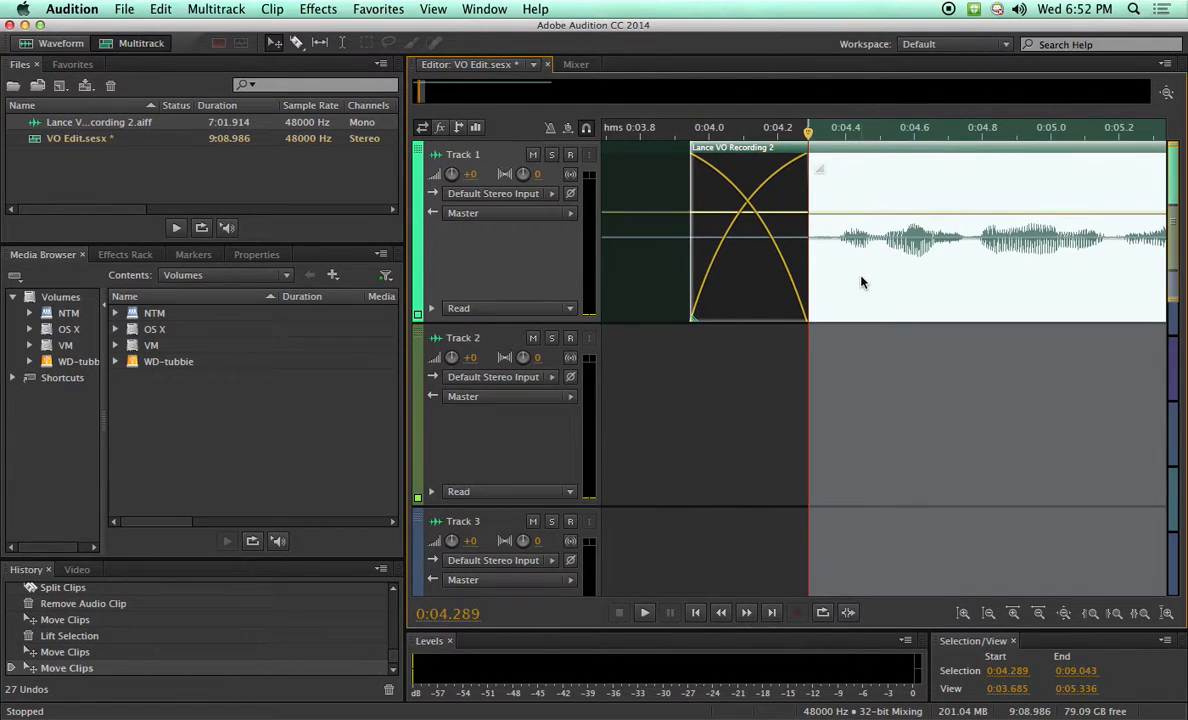
pyautogui.scroll(-2, 859, 282)
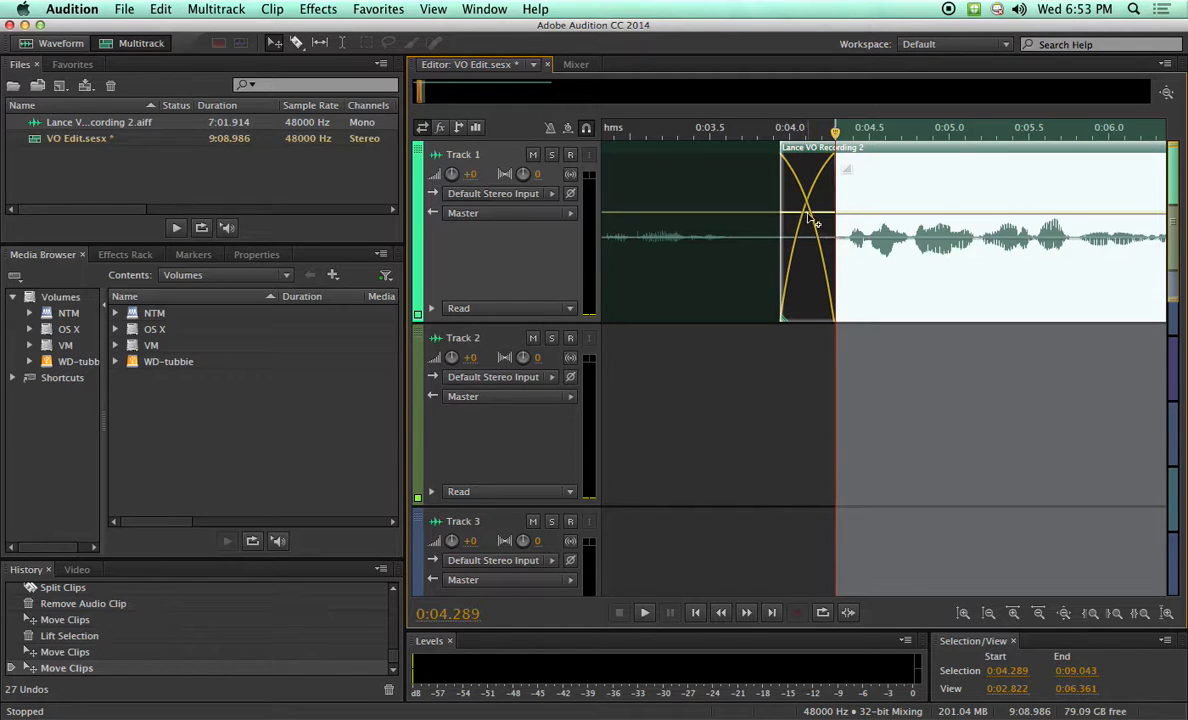
# Move the later clip piece to start at about 0:04.05, narrowing the crossfade, and play the join from near the session start
pyautogui.moveTo(963, 199); pyautogui.dragTo(983, 200)
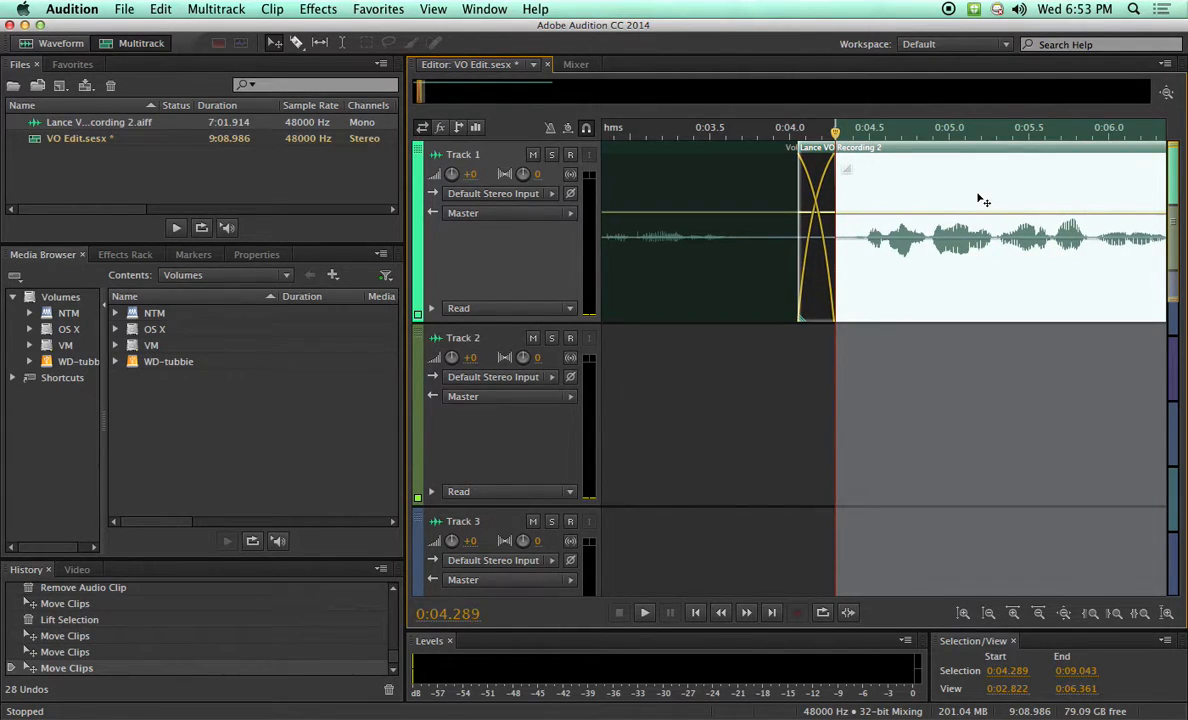
pyautogui.scroll(-3, 918, 272)
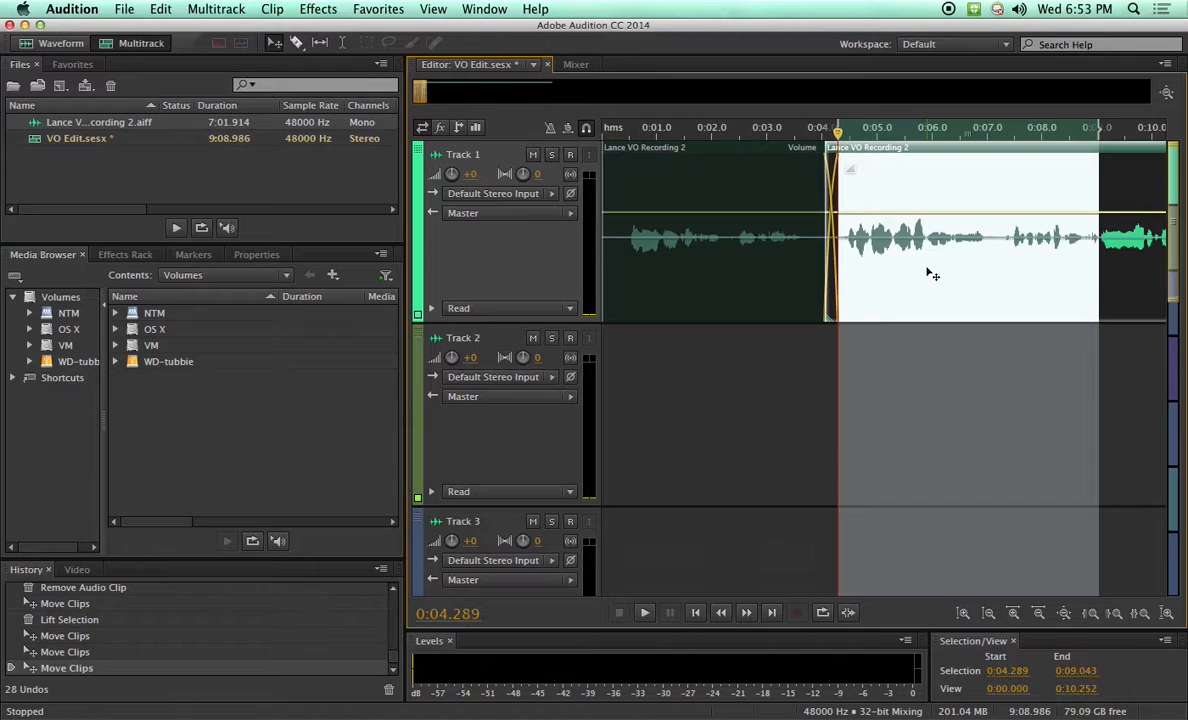
pyautogui.click(617, 135)
pyautogui.press('space')
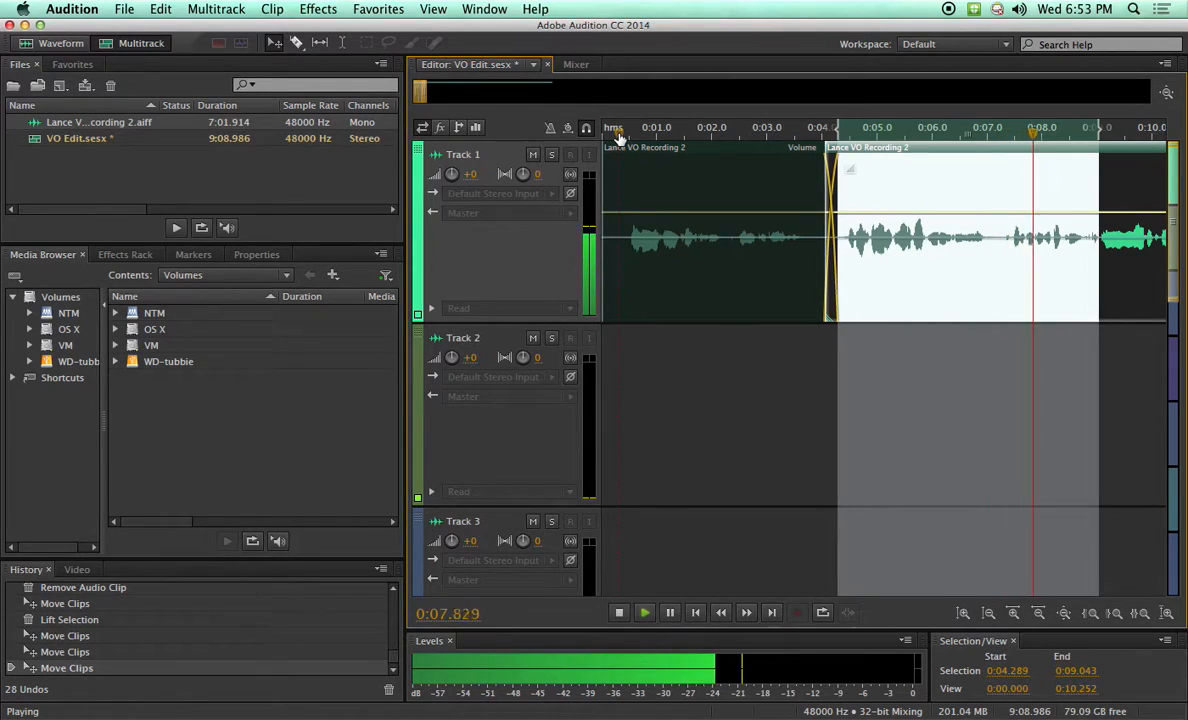
pyautogui.press('space')
# Examine the pause between about 0:02.0 and 0:02.5 in the first clip piece and play it back for unwanted noise
pyautogui.click(729, 131)
pyautogui.scroll(5, 726, 272)
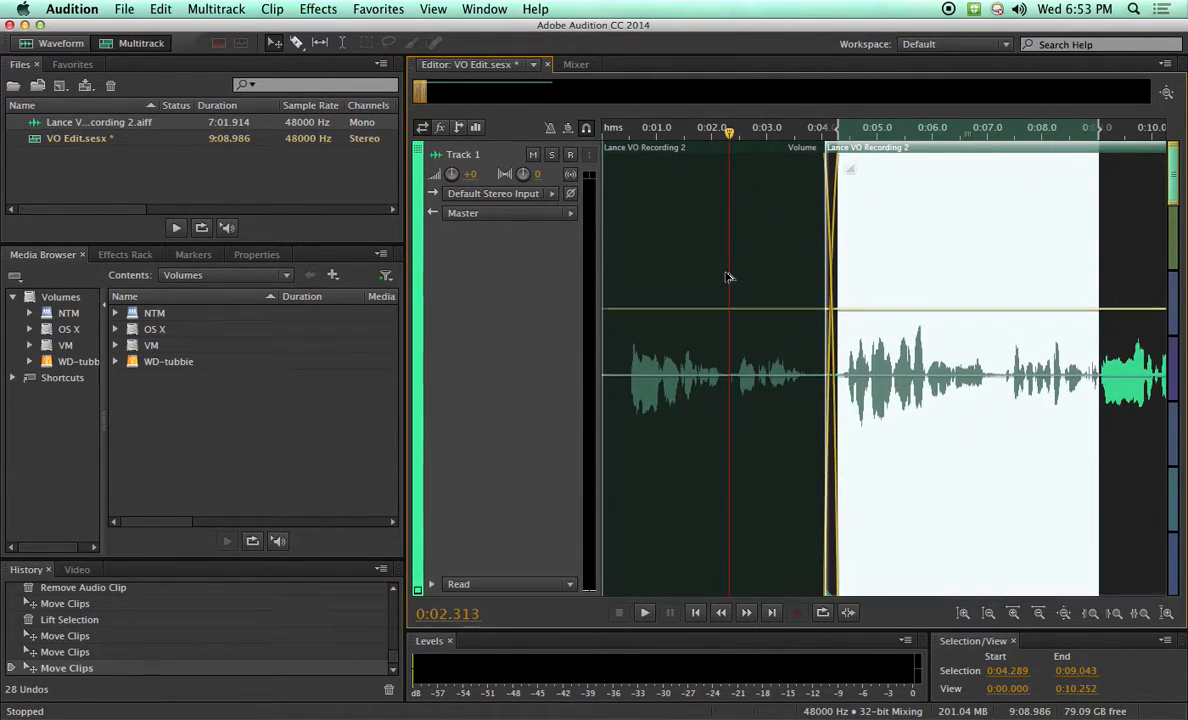
pyautogui.scroll(-3, 725, 273)
pyautogui.scroll(-2, 725, 276)
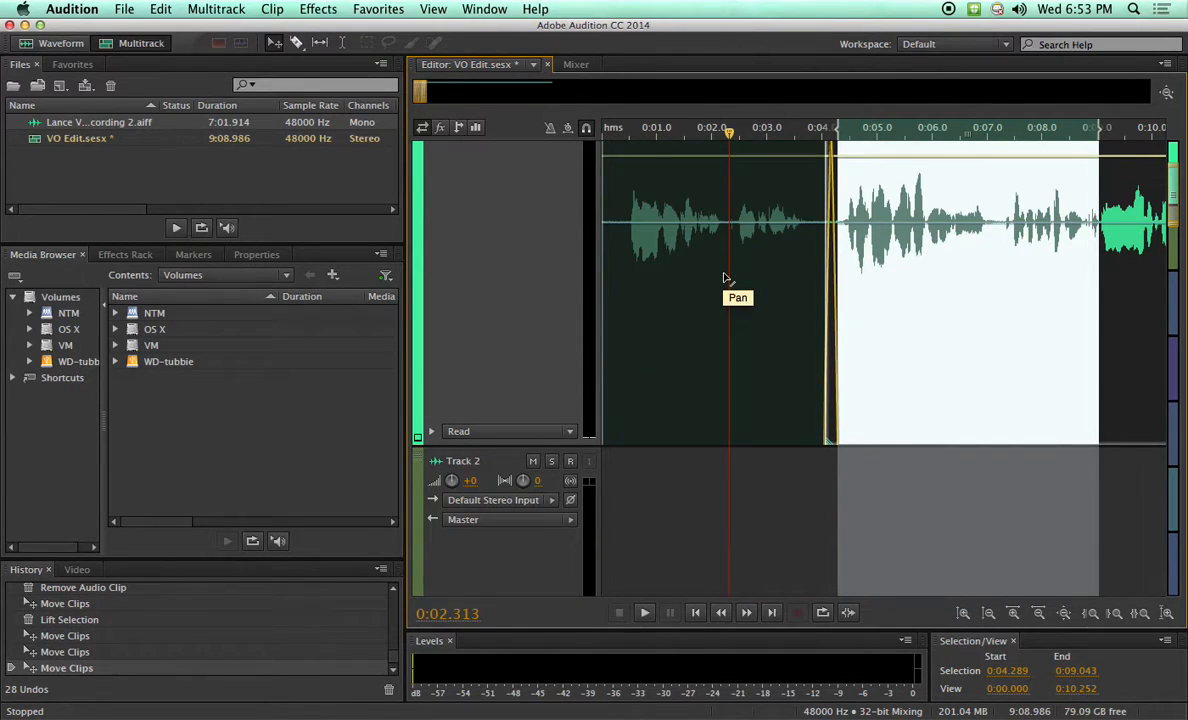
pyautogui.scroll(5, 725, 277)
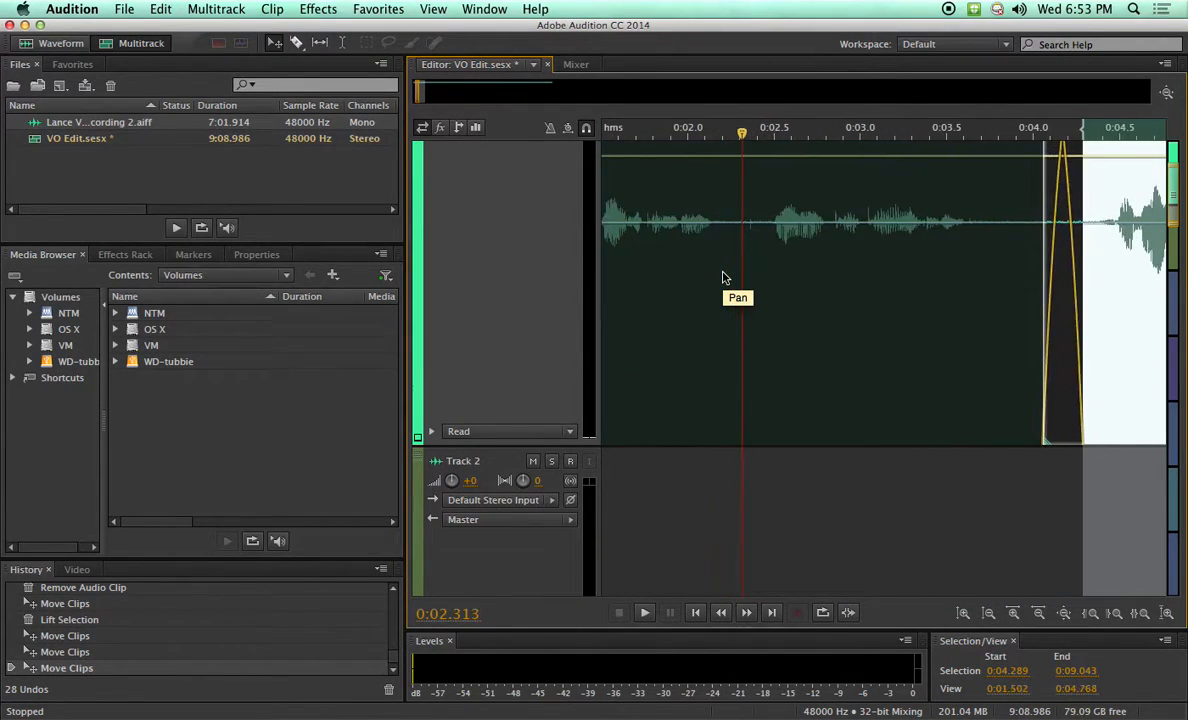
pyautogui.scroll(2, 725, 277)
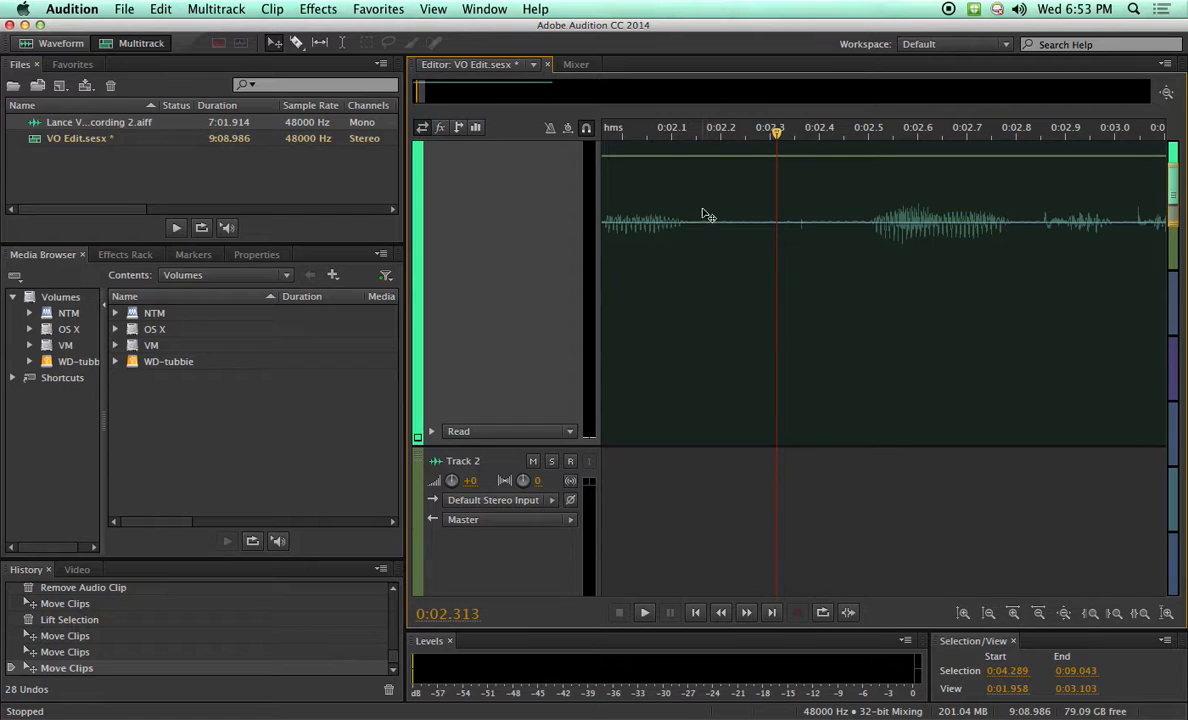
pyautogui.click(663, 131)
pyautogui.press('space')
pyautogui.press('space')
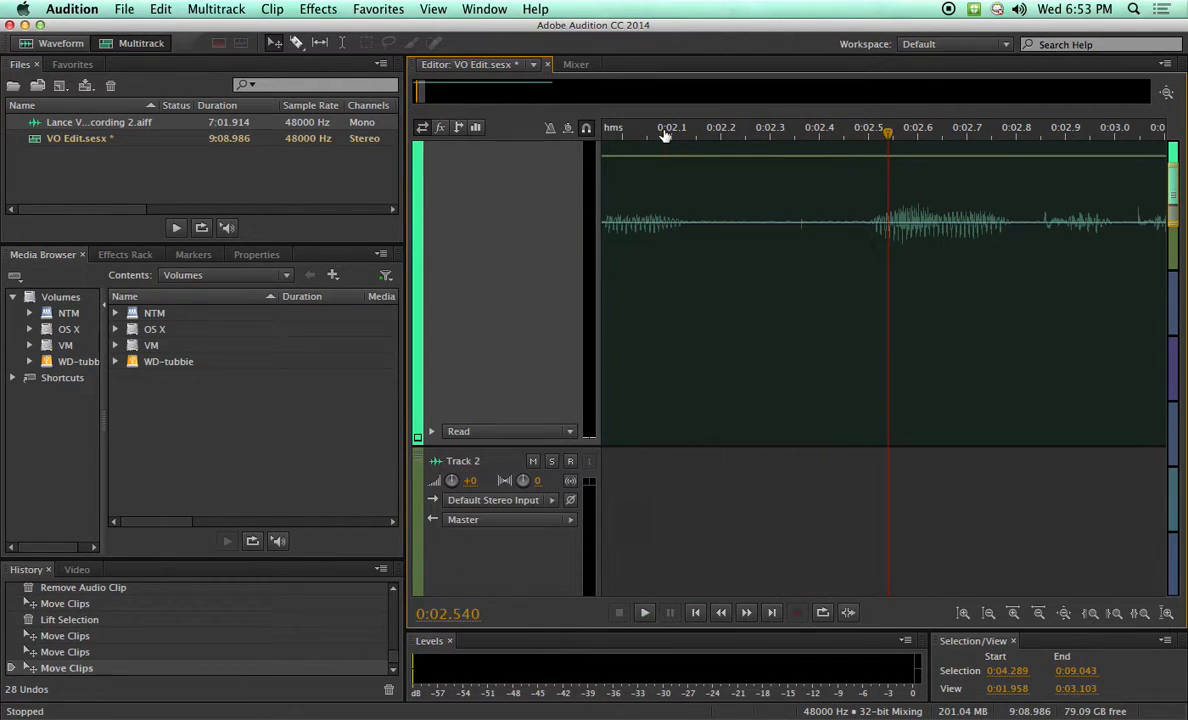
pyautogui.click(628, 131)
pyautogui.press('space')
pyautogui.press('space')
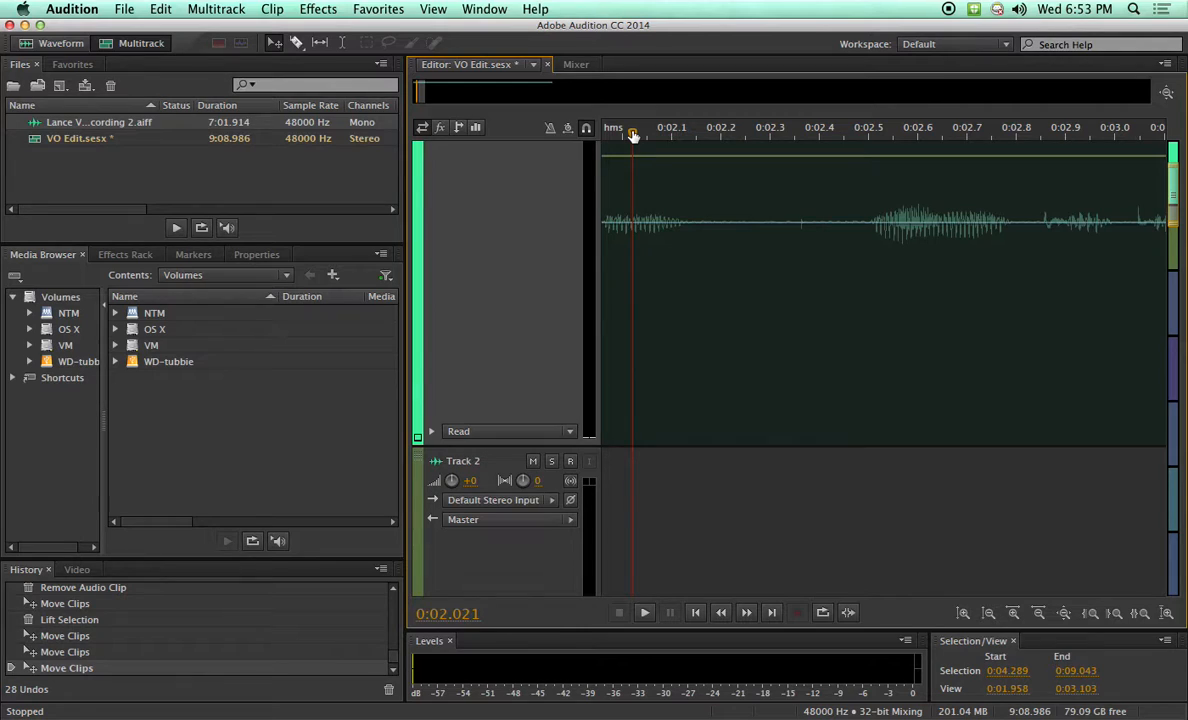
# Add four volume keyframes around the first piece's pause, at about 0:02.19, 0:02.31, 0:02.44 and 0:02.52
pyautogui.scroll(3, 797, 245)
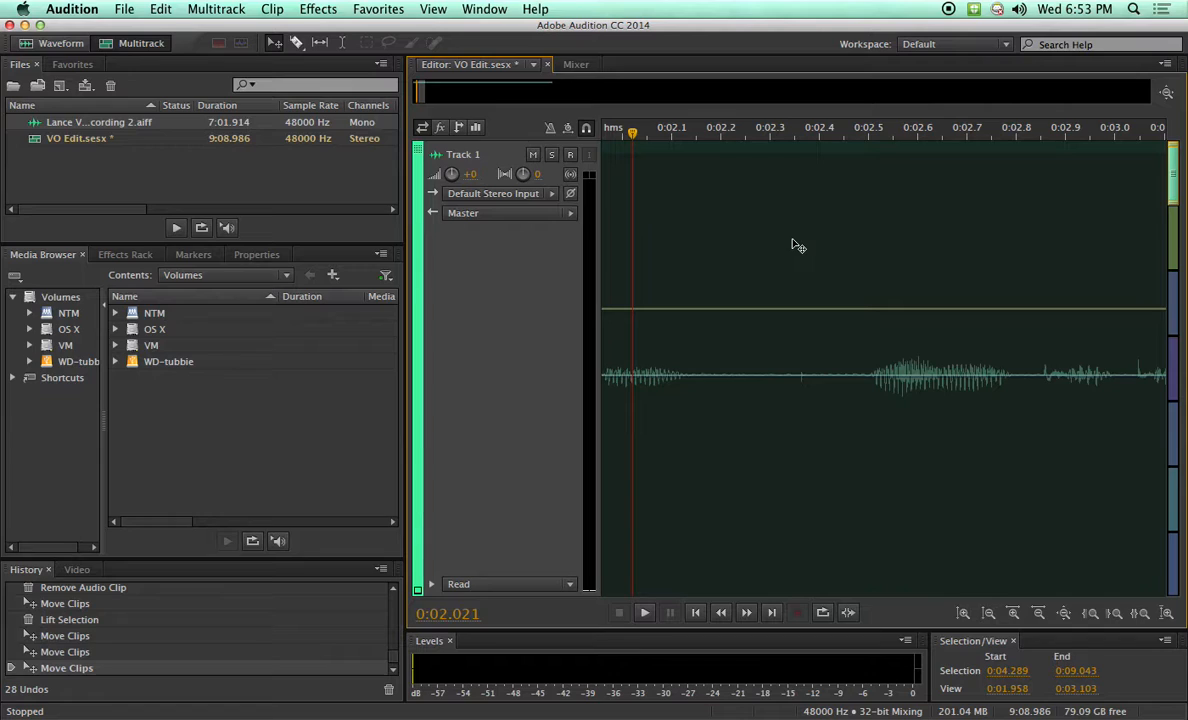
pyautogui.click(892, 309)
pyautogui.click(839, 309)
pyautogui.click(778, 309)
pyautogui.click(716, 309)
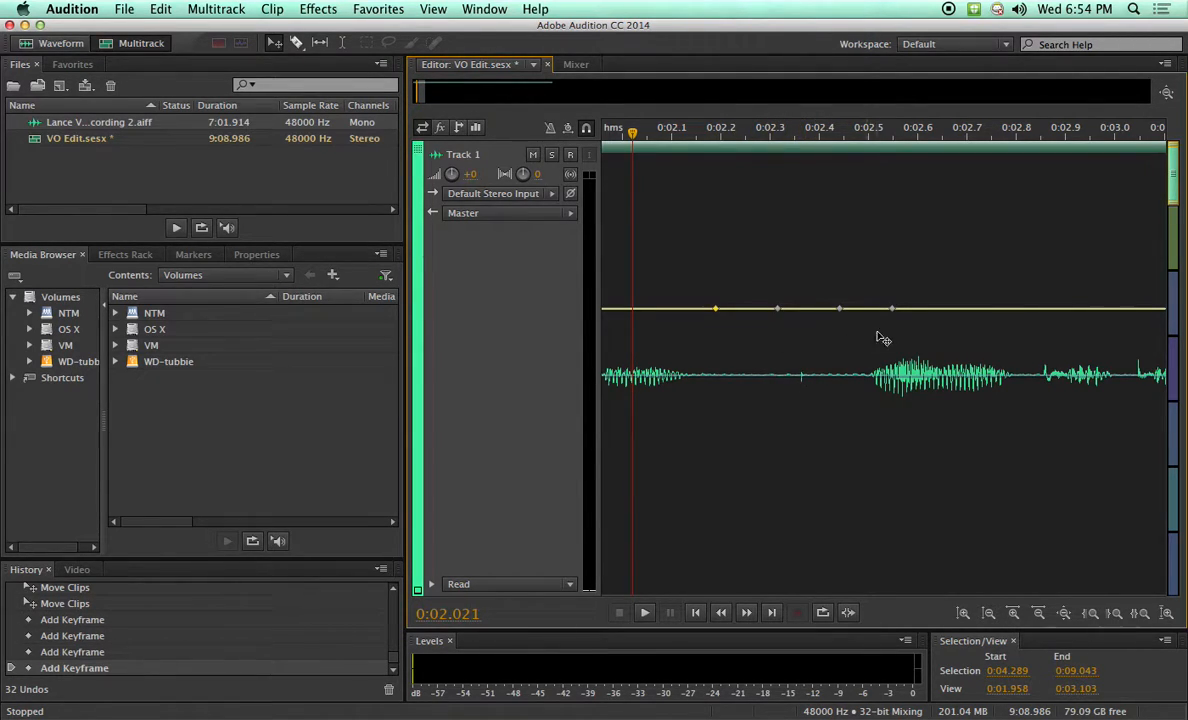
pyautogui.moveTo(892, 309)
pyautogui.mouseDown()
pyautogui.moveTo(800, 311)
pyautogui.moveTo(882, 320)
pyautogui.mouseUp()
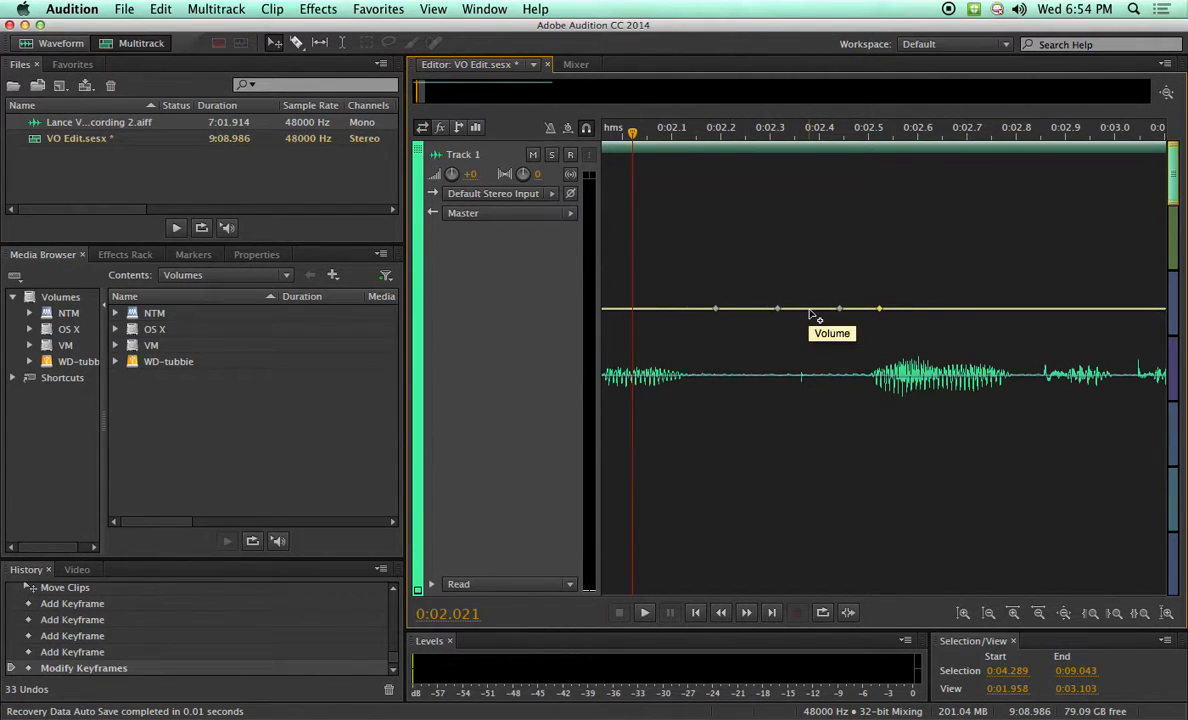
# Lower the two middle volume keyframes, at about 0:02.31 and 0:02.44, almost to the clip's lower edge to silence the pause
pyautogui.moveTo(811, 311); pyautogui.dragTo(809, 386)
pyautogui.press('super+z')
pyautogui.moveTo(838, 310); pyautogui.dragTo(838, 560)
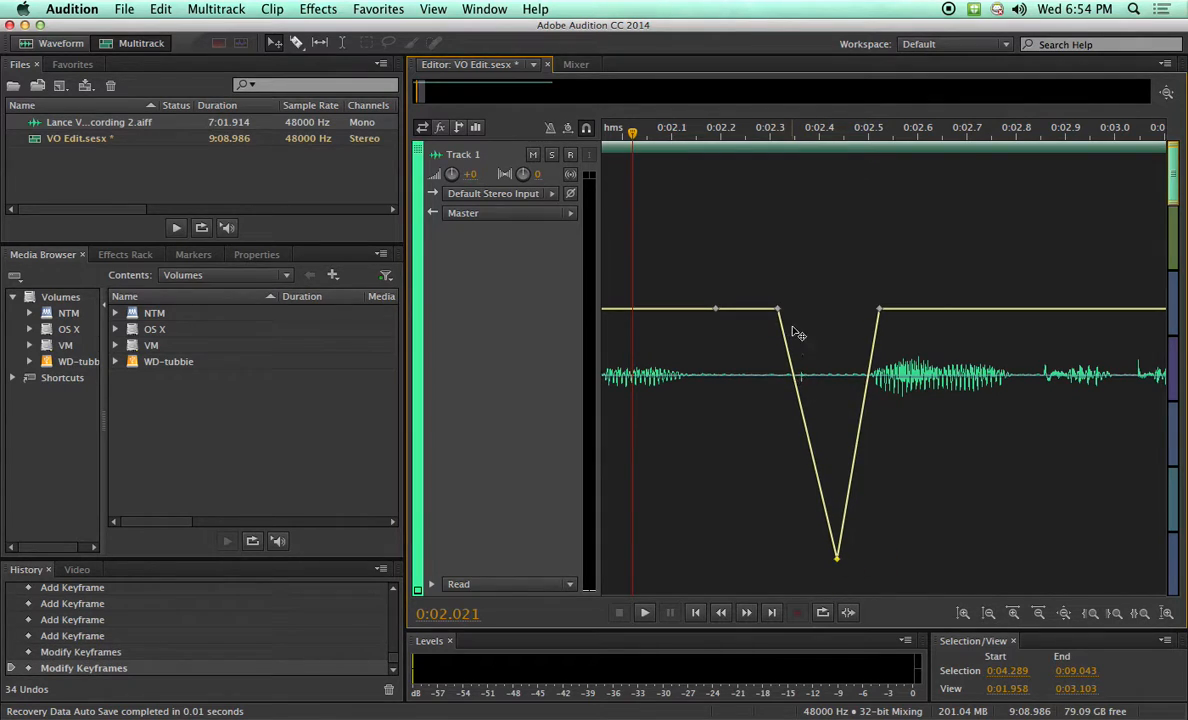
pyautogui.moveTo(779, 309); pyautogui.dragTo(781, 558)
# Play the first clip piece from about 0:00.5 to 0:03.97 to check the volume dip
pyautogui.scroll(-3, 788, 558)
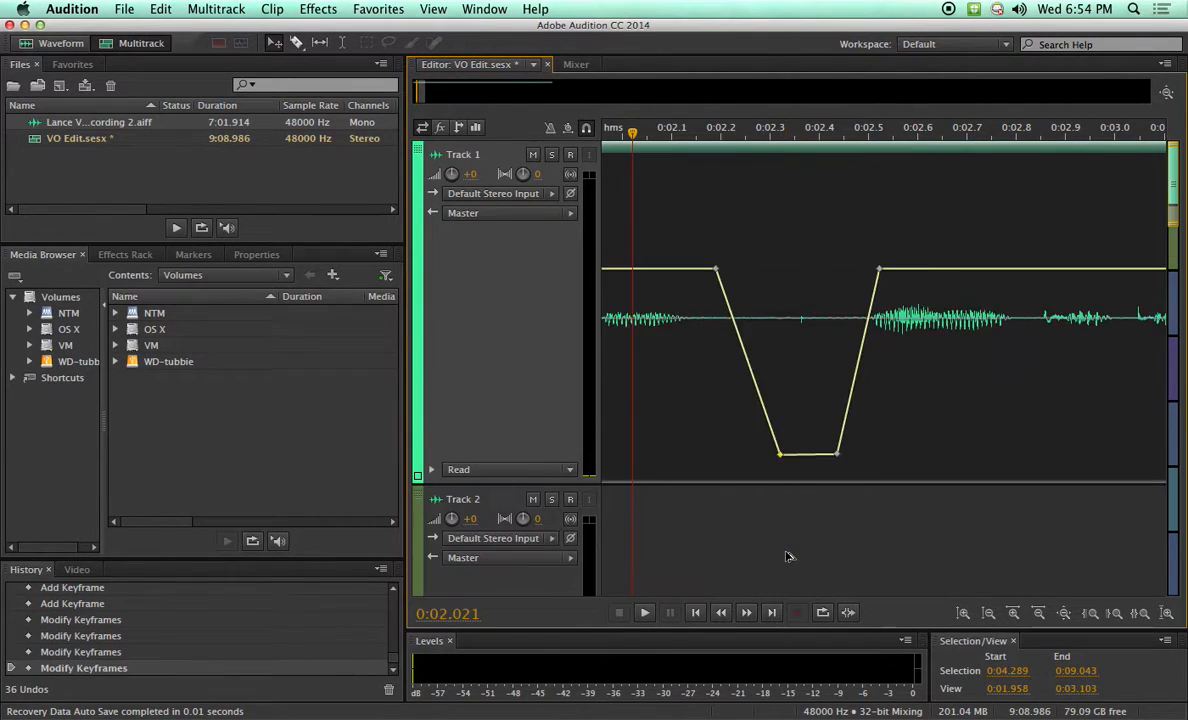
pyautogui.scroll(-4, 812, 387)
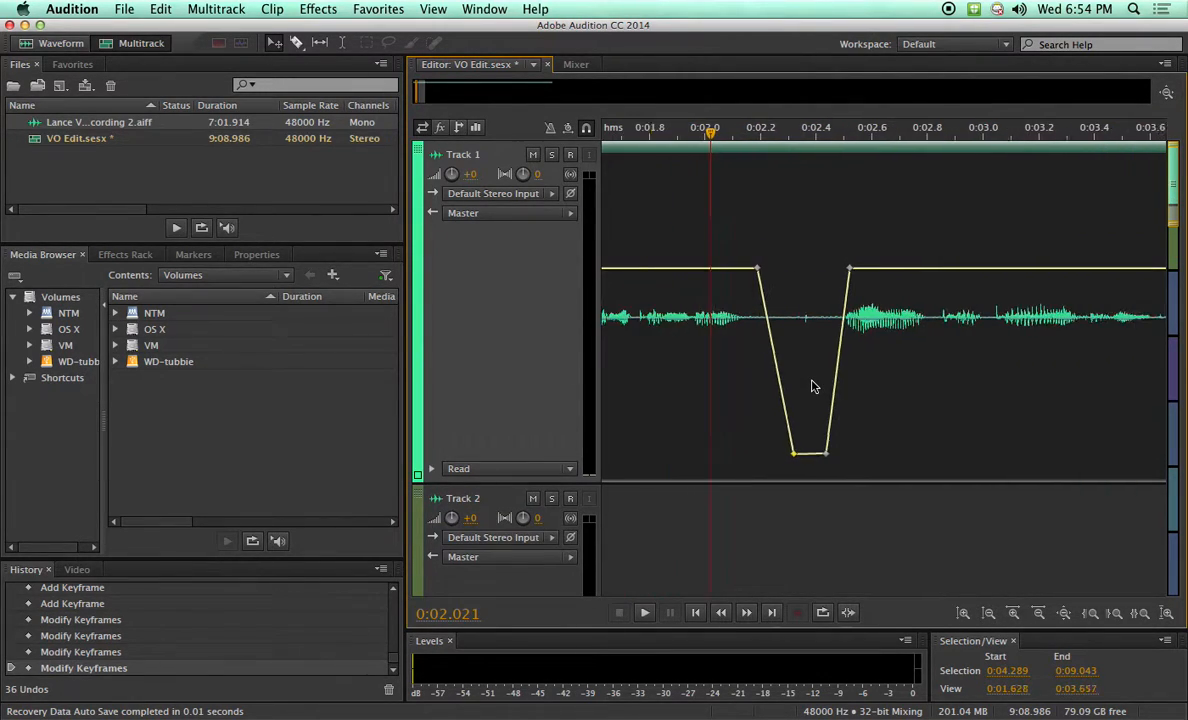
pyautogui.scroll(-1, 812, 387)
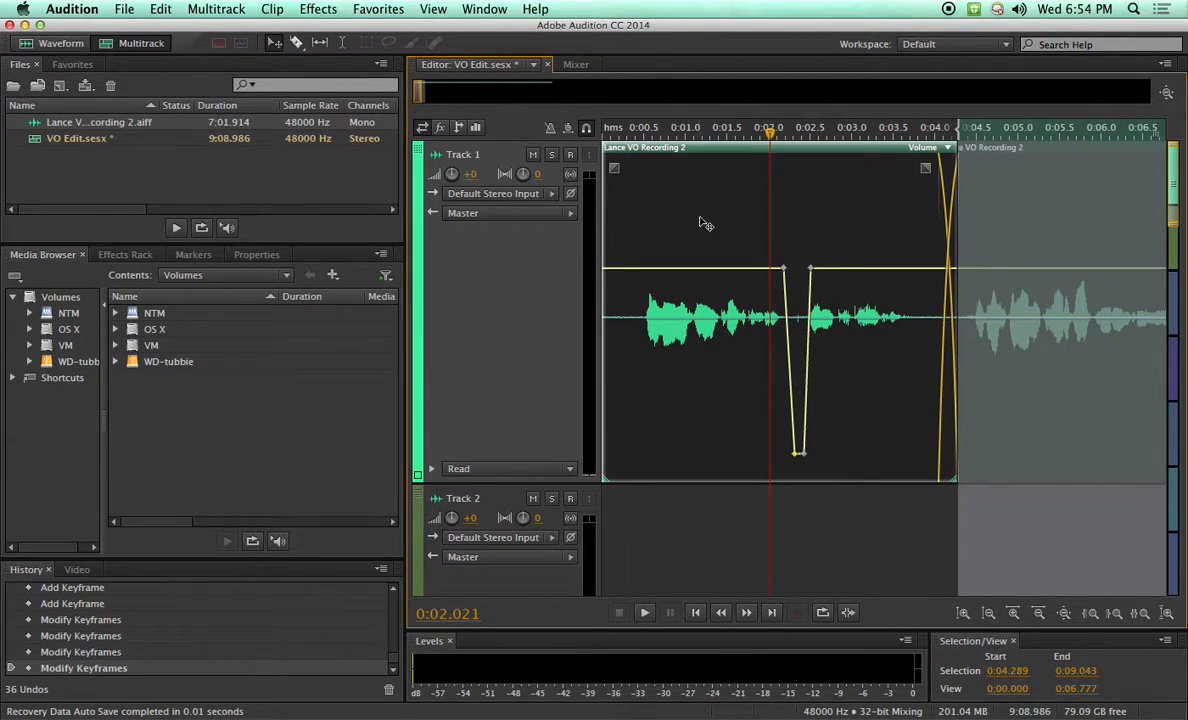
pyautogui.click(644, 130)
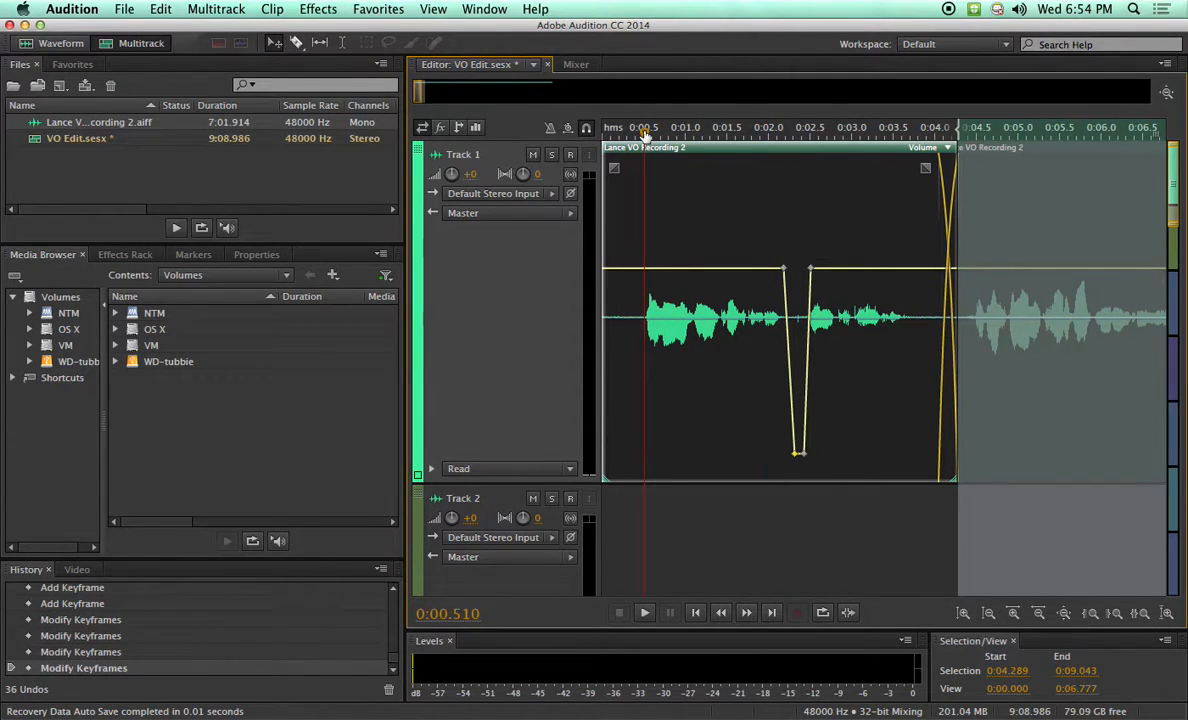
pyautogui.press('space')
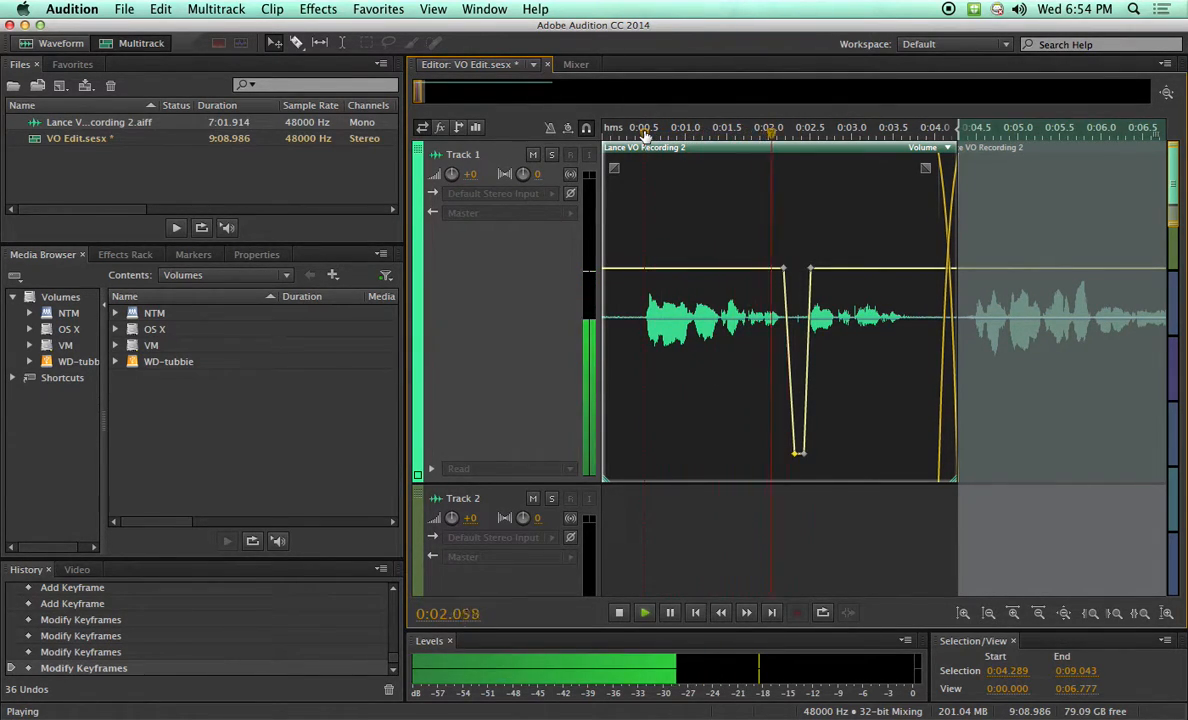
pyautogui.press('space')
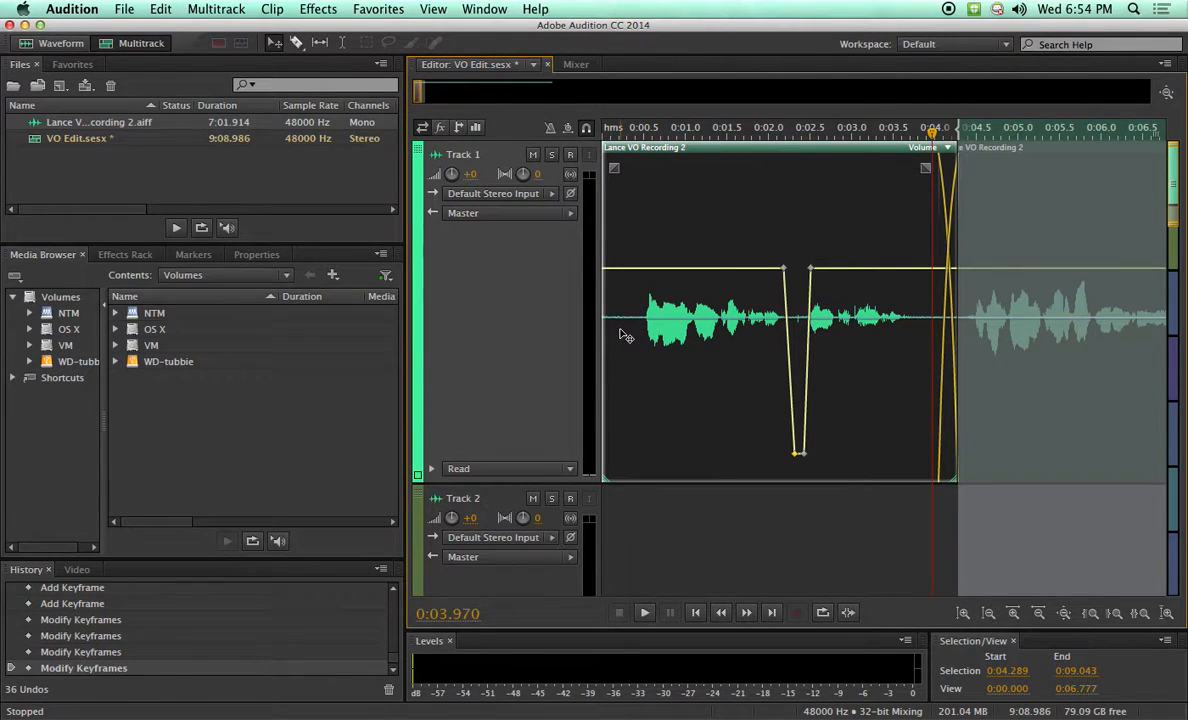
# Add a fade-in about 0.59 s long with a linear value of 14 to the first clip piece
pyautogui.scroll(2, 622, 335)
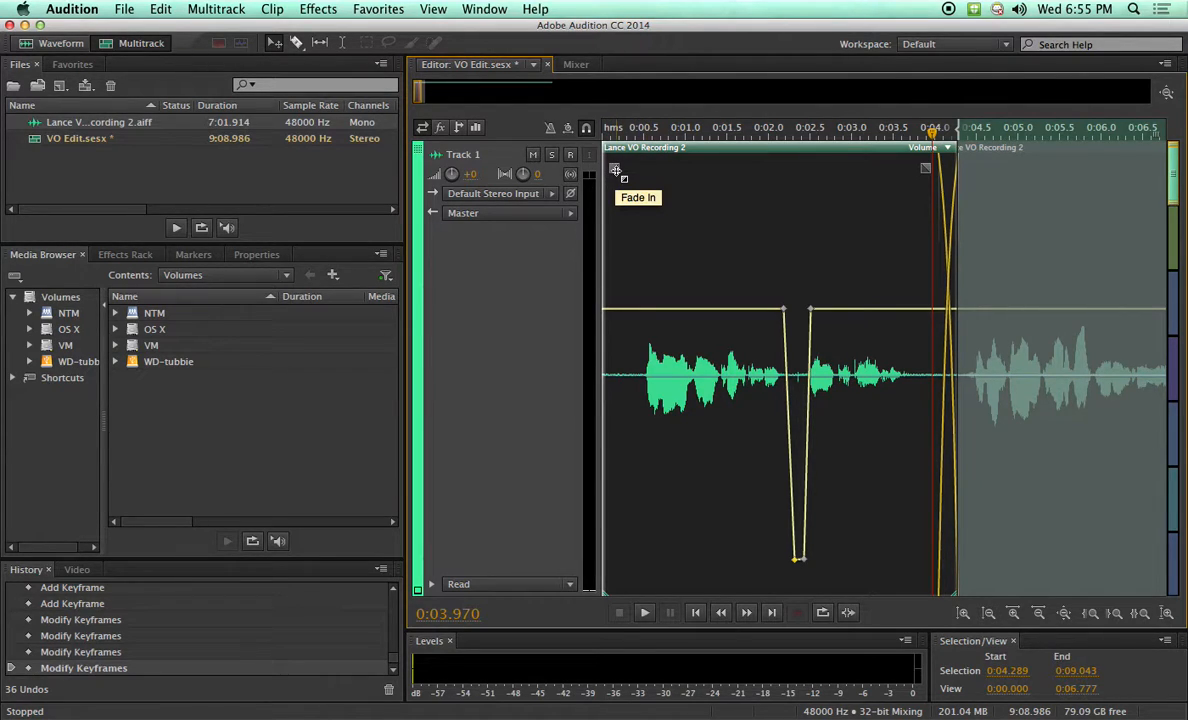
pyautogui.moveTo(615, 170); pyautogui.dragTo(666, 175)
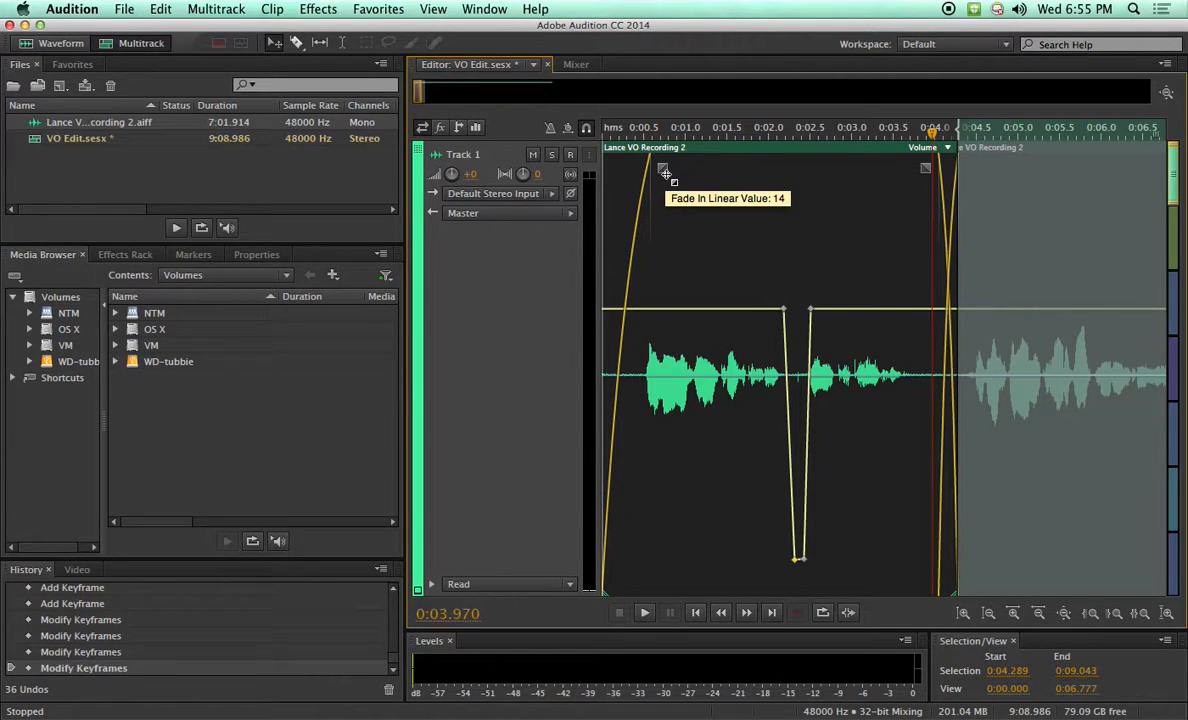
pyautogui.moveTo(666, 175); pyautogui.dragTo(666, 175)
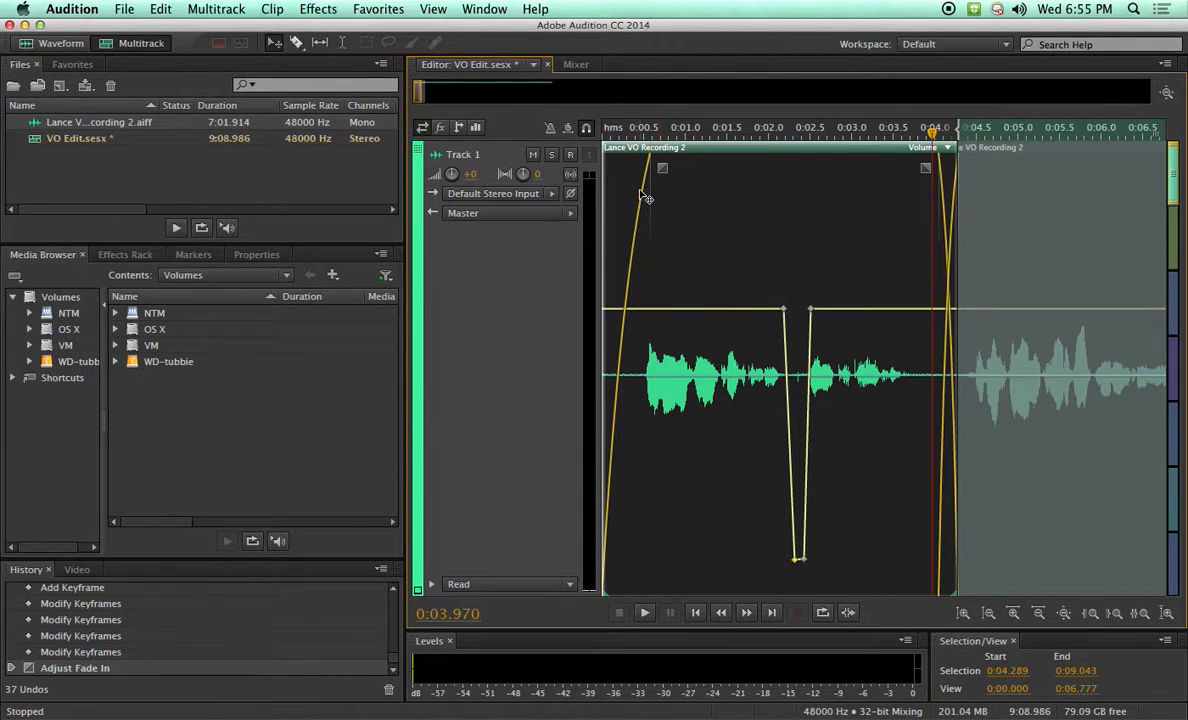
# Shorten the first piece's fade-in to about 0.53 s with a slow-starting concave curve and play it from the session start
pyautogui.scroll(5, 638, 196)
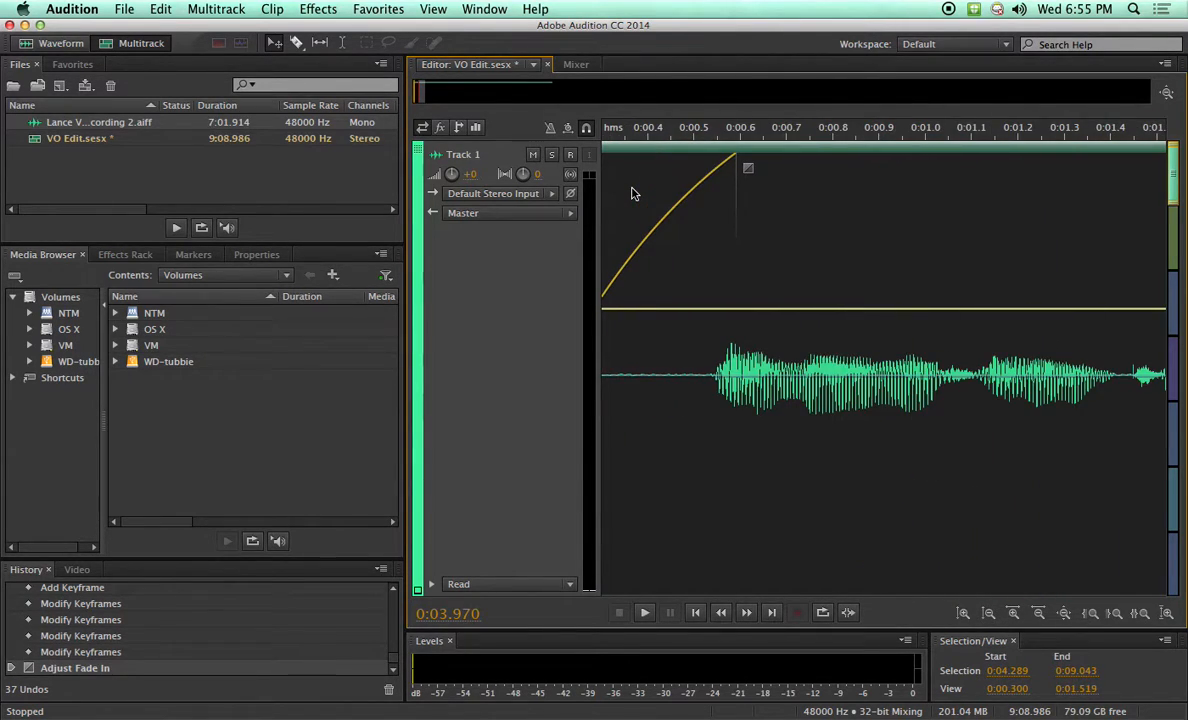
pyautogui.press('Home')
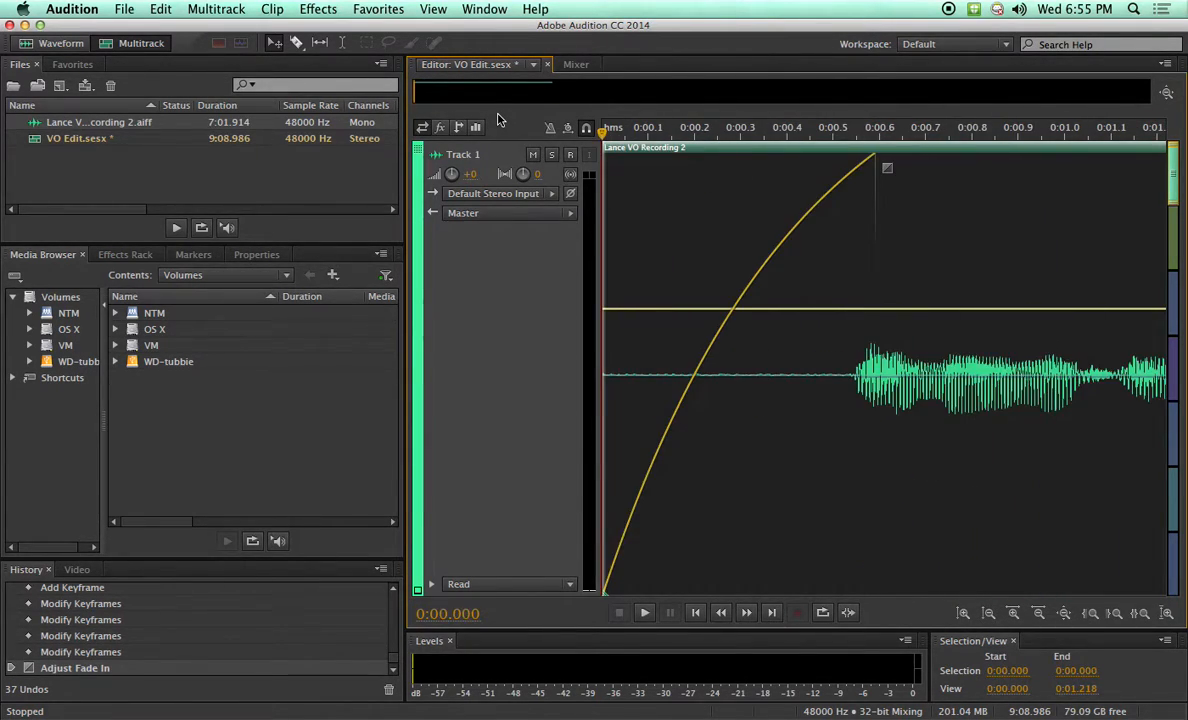
pyautogui.moveTo(887, 169)
pyautogui.mouseDown()
pyautogui.moveTo(641, 170)
pyautogui.moveTo(868, 170)
pyautogui.mouseUp()
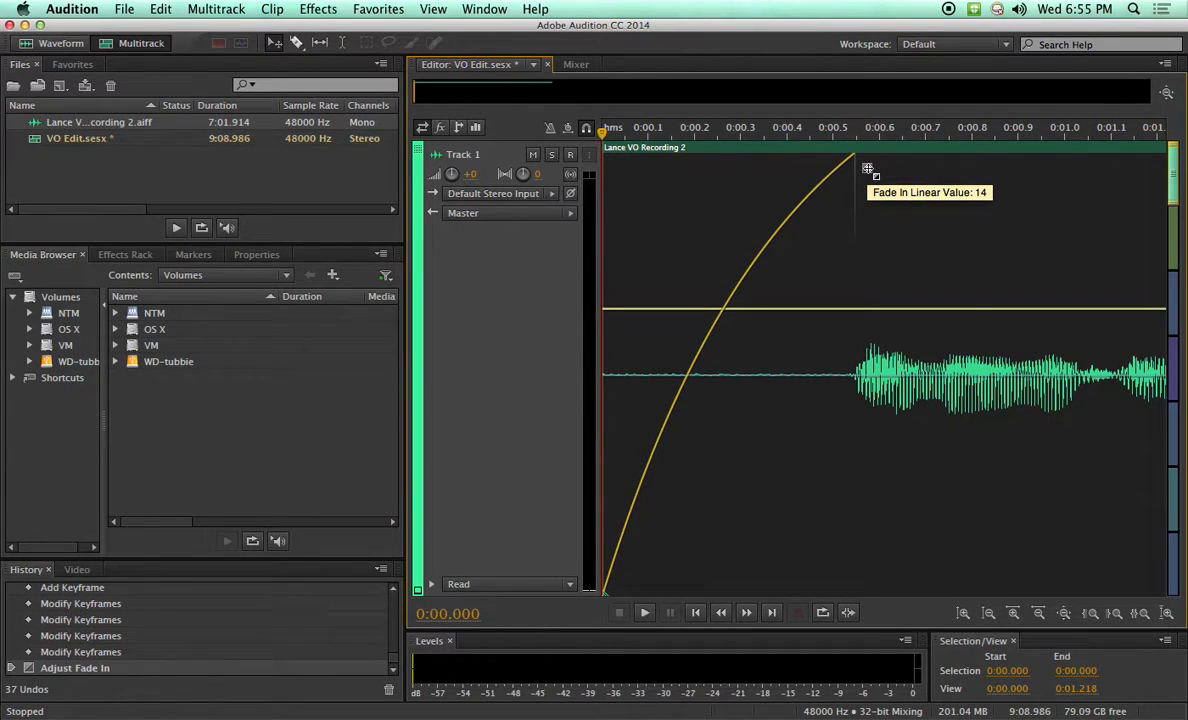
pyautogui.moveTo(868, 170); pyautogui.dragTo(869, 219)
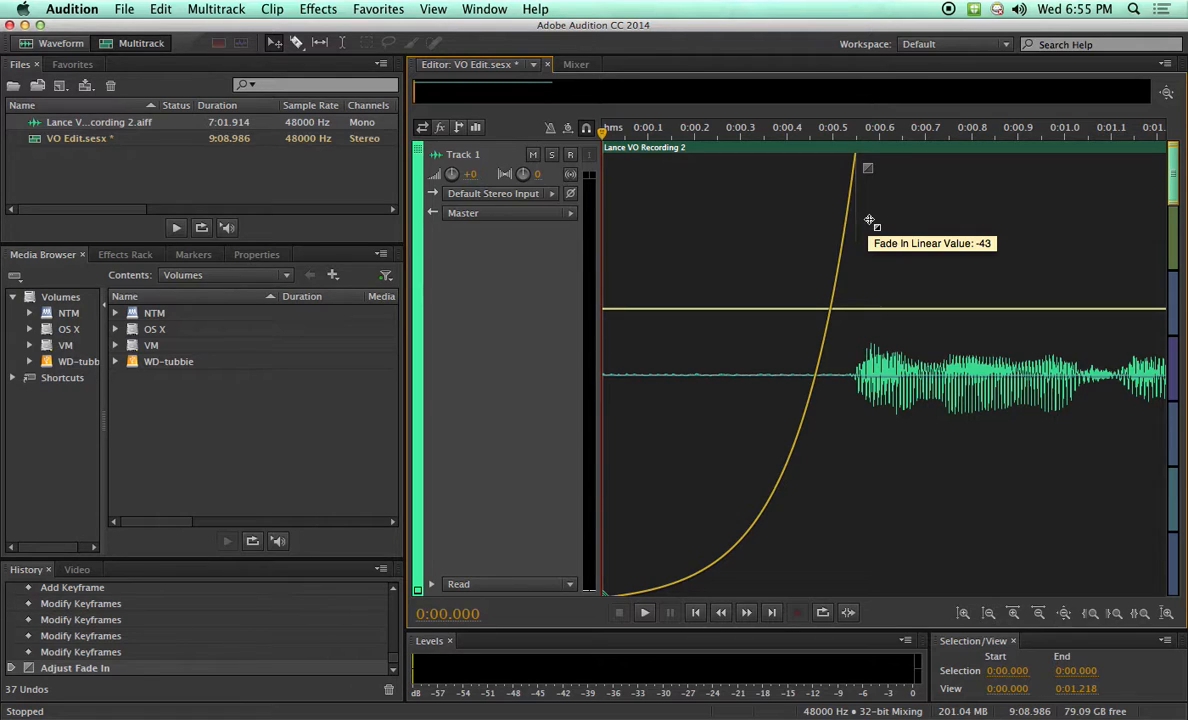
pyautogui.moveTo(869, 220); pyautogui.dragTo(867, 222)
pyautogui.moveTo(861, 167)
pyautogui.mouseDown()
pyautogui.moveTo(838, 164)
pyautogui.moveTo(862, 150)
pyautogui.moveTo(859, 137)
pyautogui.moveTo(865, 168)
pyautogui.mouseUp()
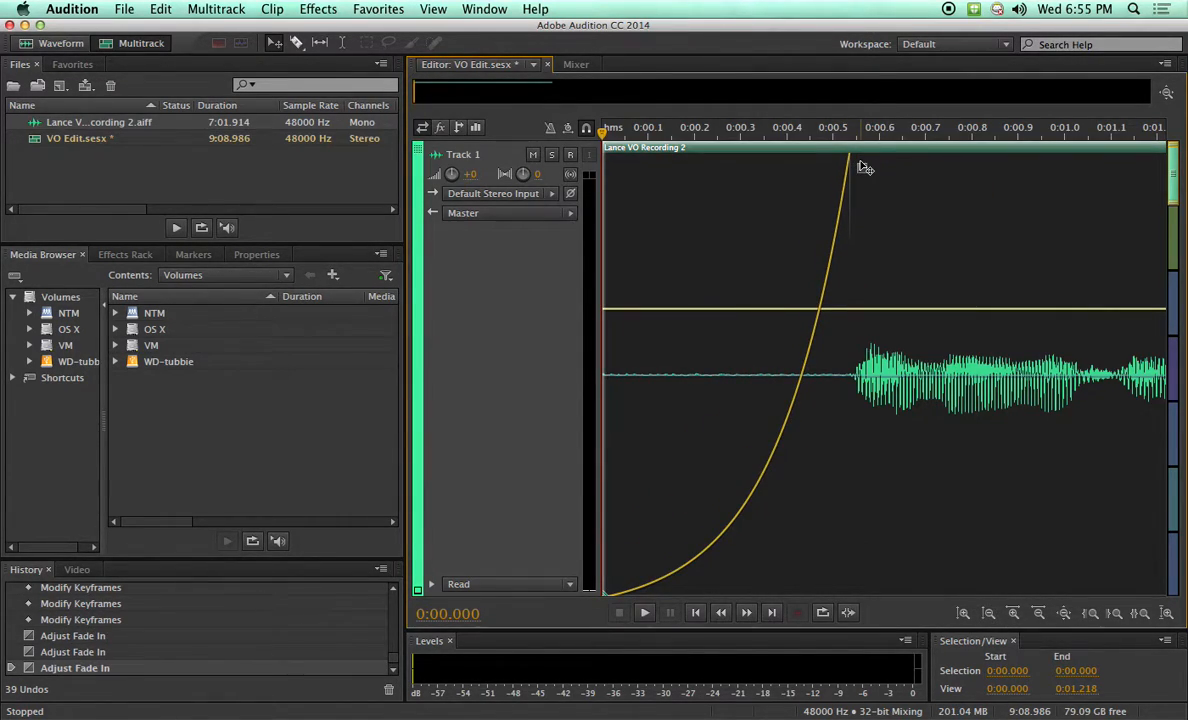
pyautogui.press('space')
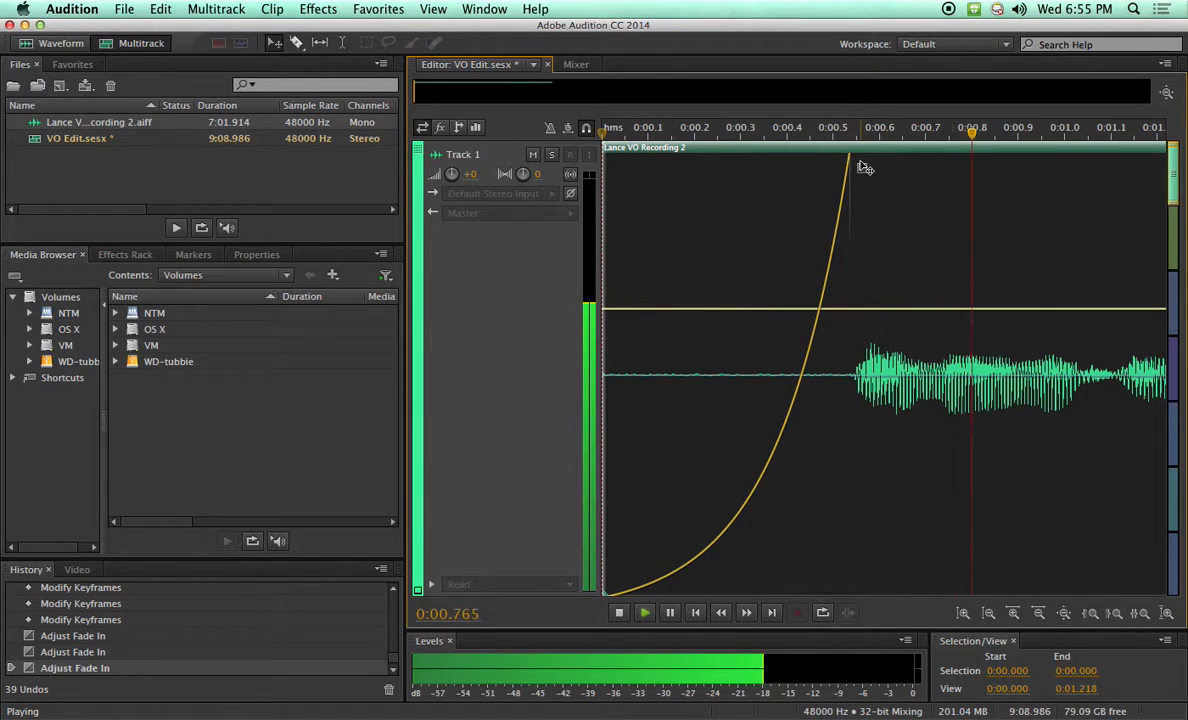
pyautogui.press('space')
# Fine-tune the first piece's fade-in to a linear value of about -28, ending just before the speech
pyautogui.press('-')
pyautogui.press('-')
pyautogui.press('-')
pyautogui.press('-')
pyautogui.press('-')
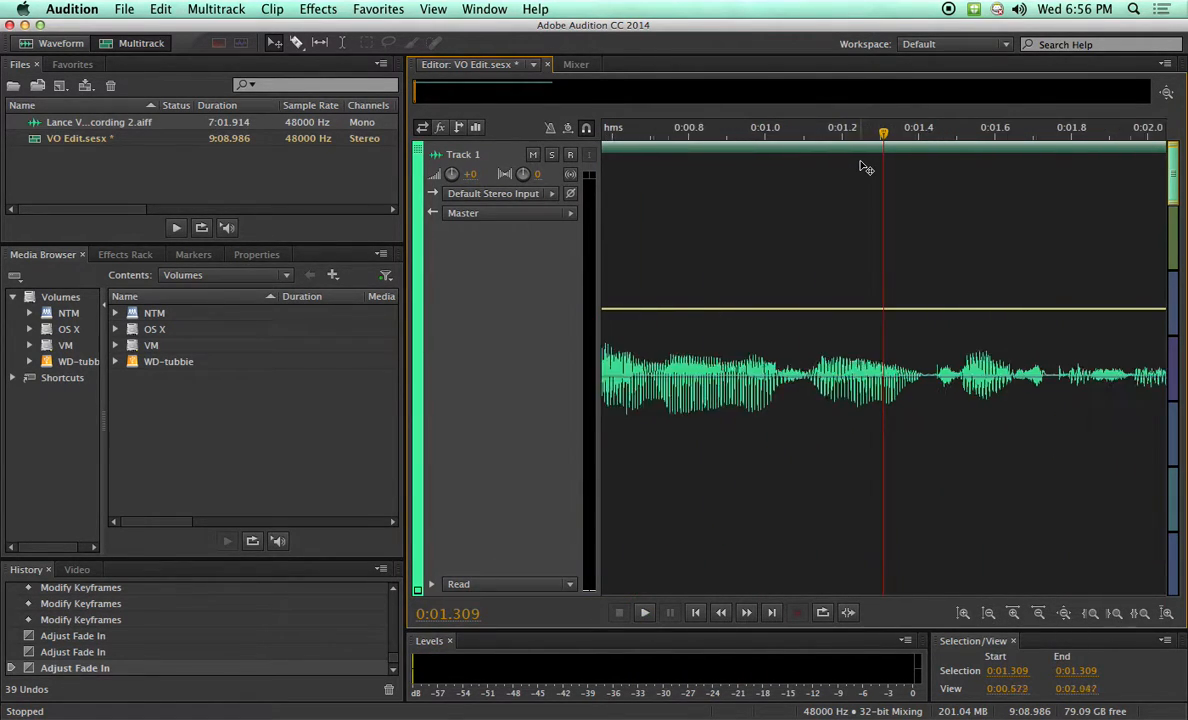
pyautogui.press('-')
pyautogui.press('-')
pyautogui.press('-')
pyautogui.press('-')
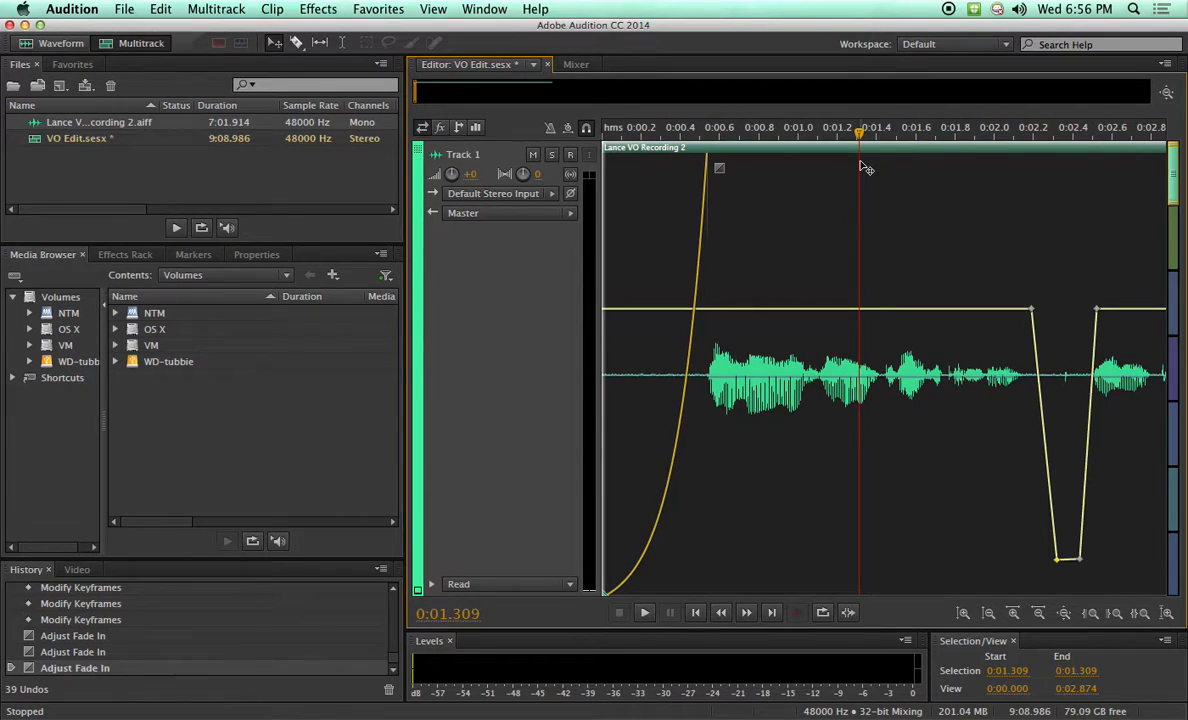
pyautogui.moveTo(719, 168); pyautogui.dragTo(720, 170)
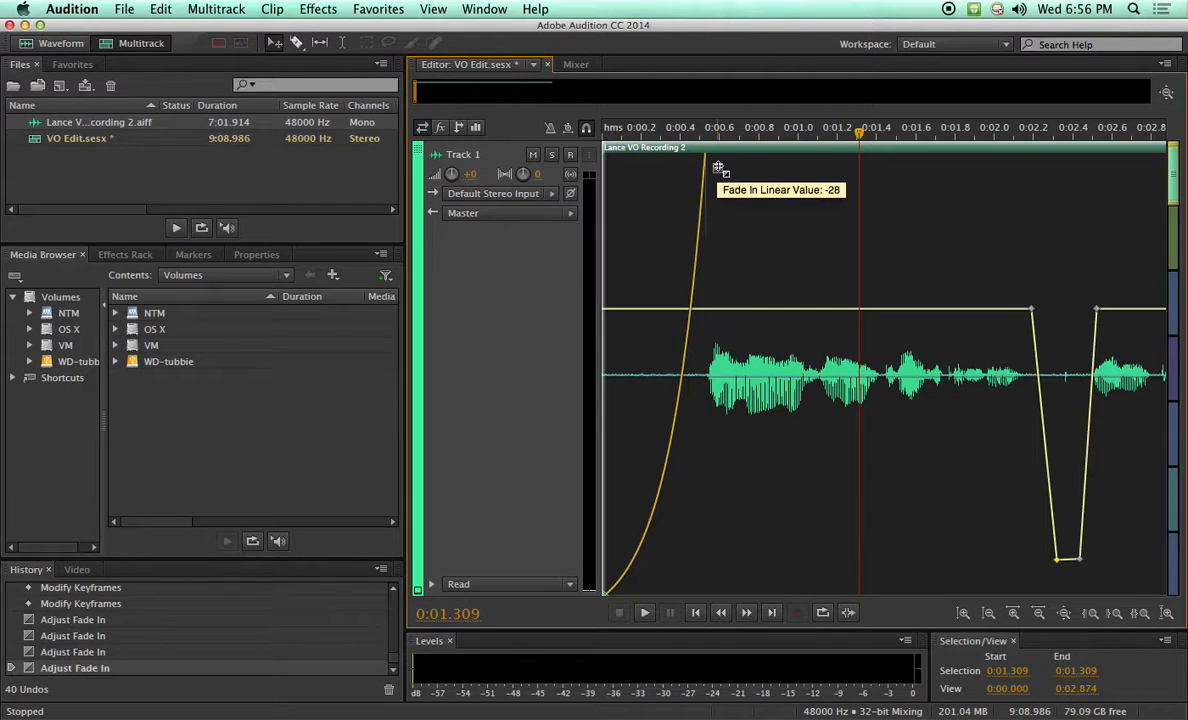
# Play the second clip piece from about 0:14.4 to 0:16.8 to listen to the pause between phrases
pyautogui.press('-')
pyautogui.press('-')
pyautogui.press('-')
pyautogui.press('-')
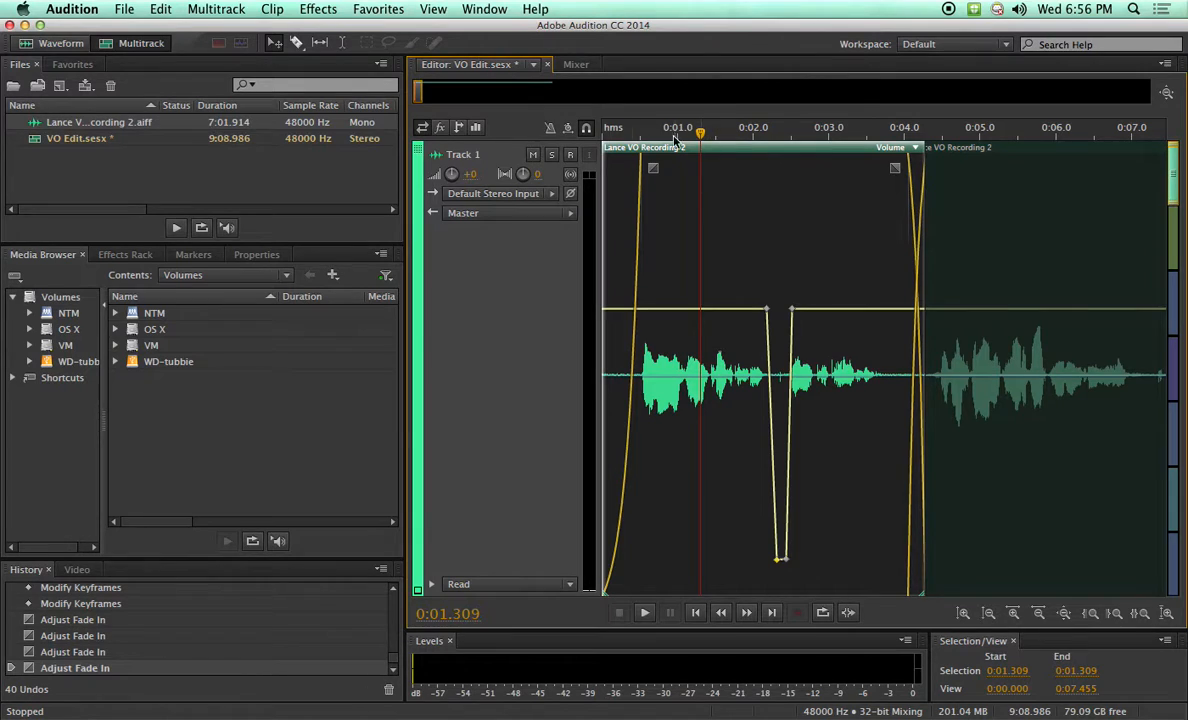
pyautogui.moveTo(422, 92); pyautogui.dragTo(444, 94)
pyautogui.click(953, 133)
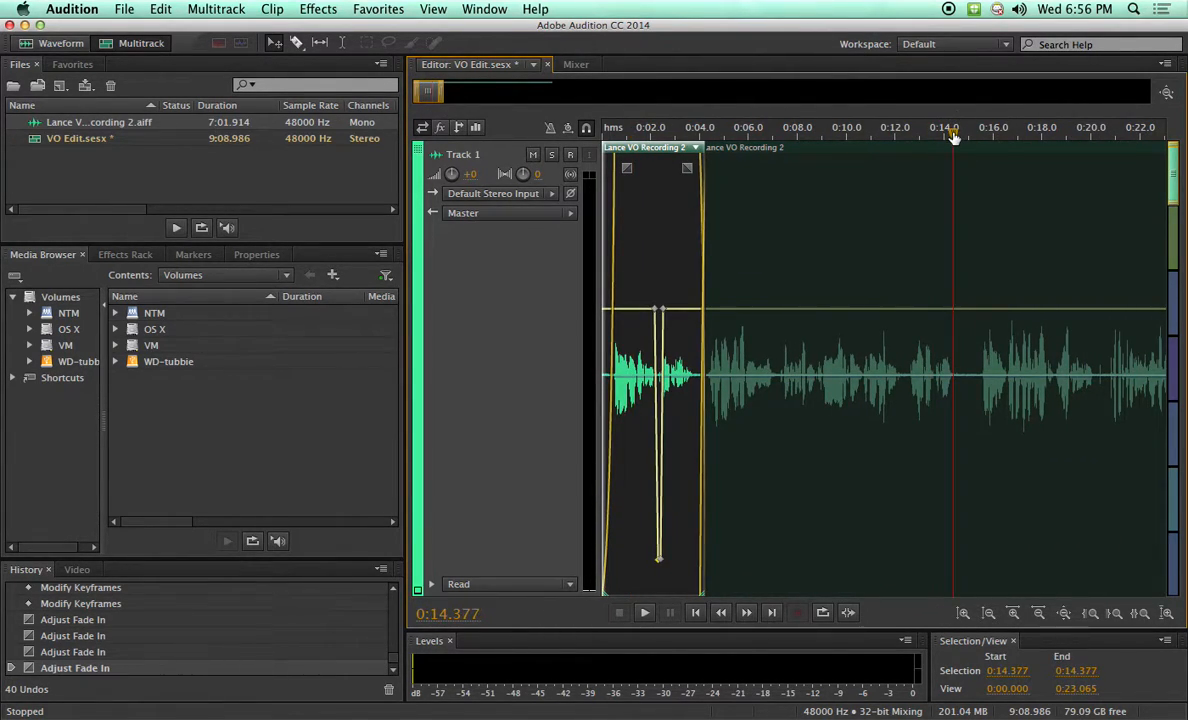
pyautogui.press('=')
pyautogui.press('=')
pyautogui.press('=')
pyautogui.press('=')
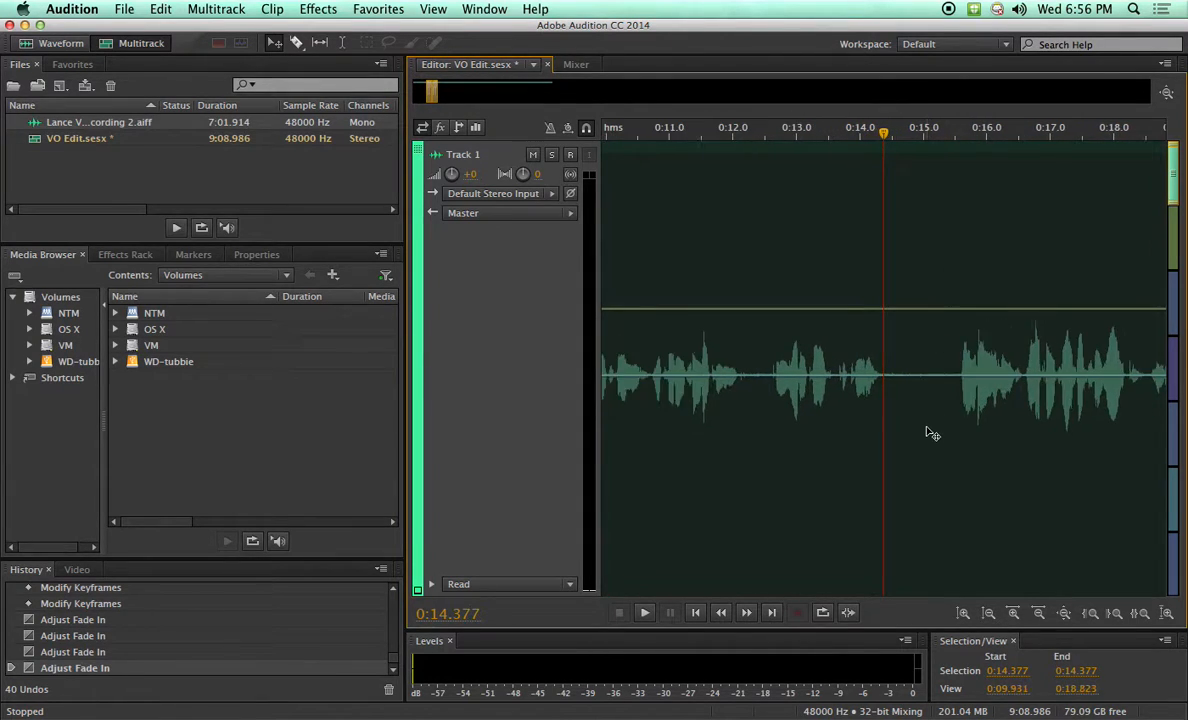
pyautogui.press('space')
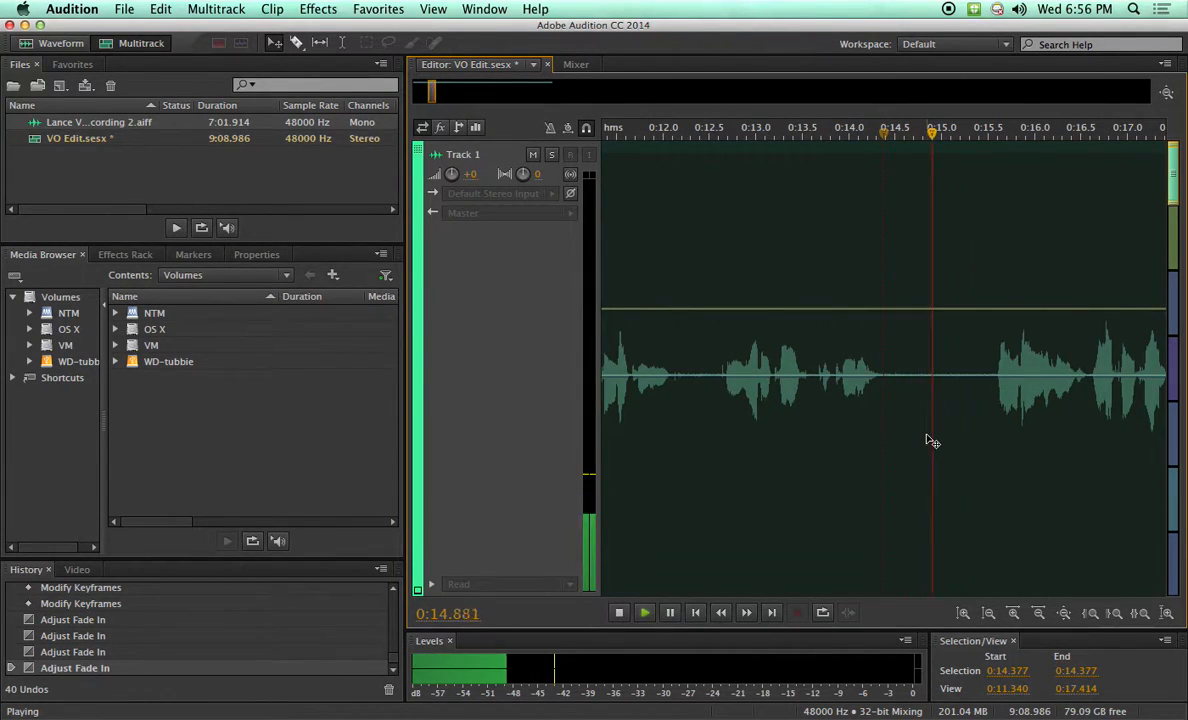
pyautogui.press('space')
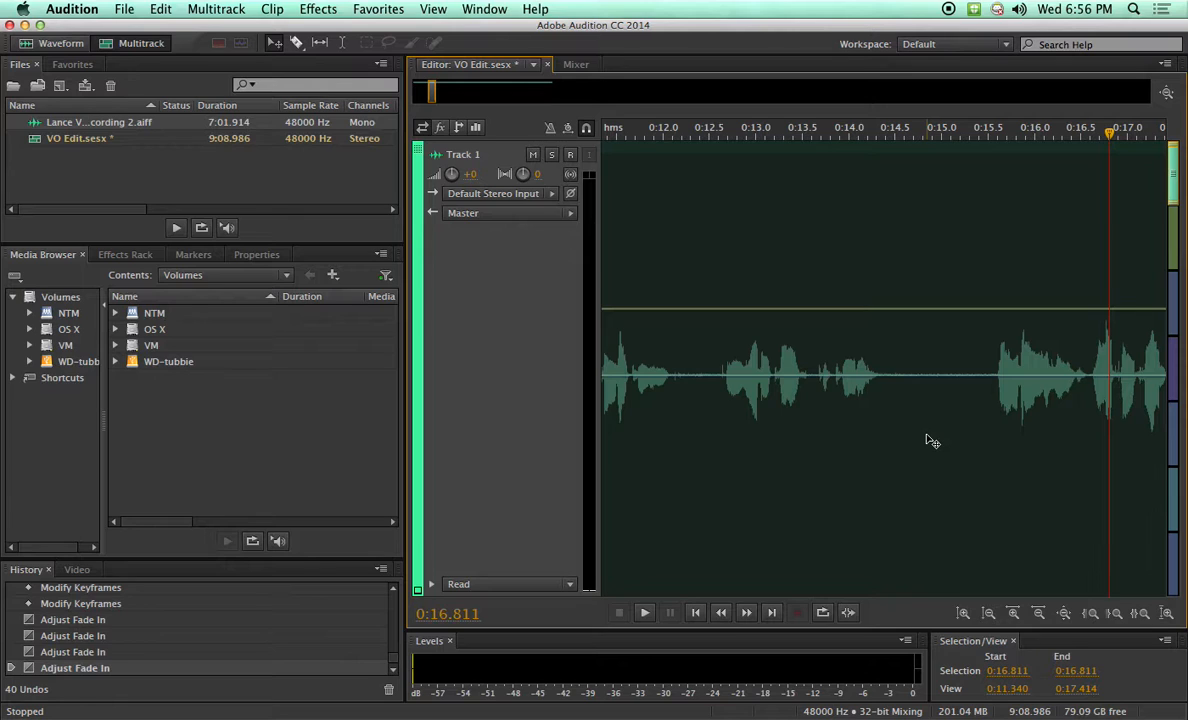
# Play the second clip piece from about 0:06.1 to 0:07.2 to check the voiceover's level
pyautogui.scroll(-5, 930, 440)
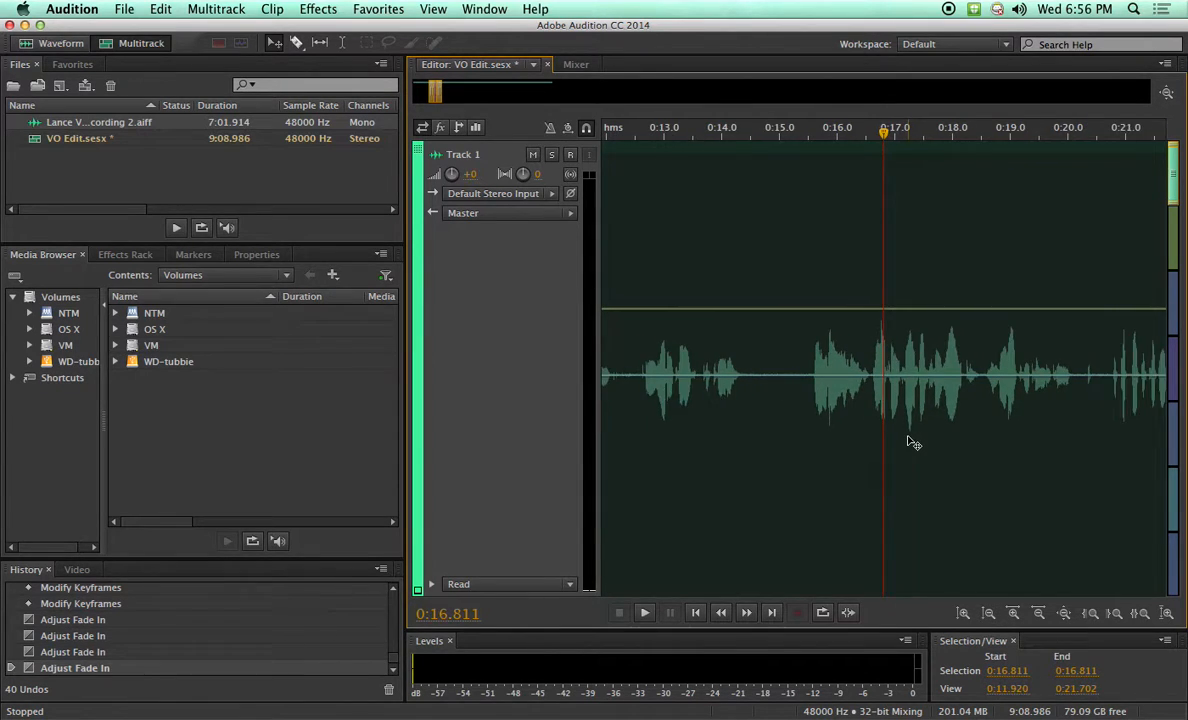
pyautogui.scroll(-5, 913, 443)
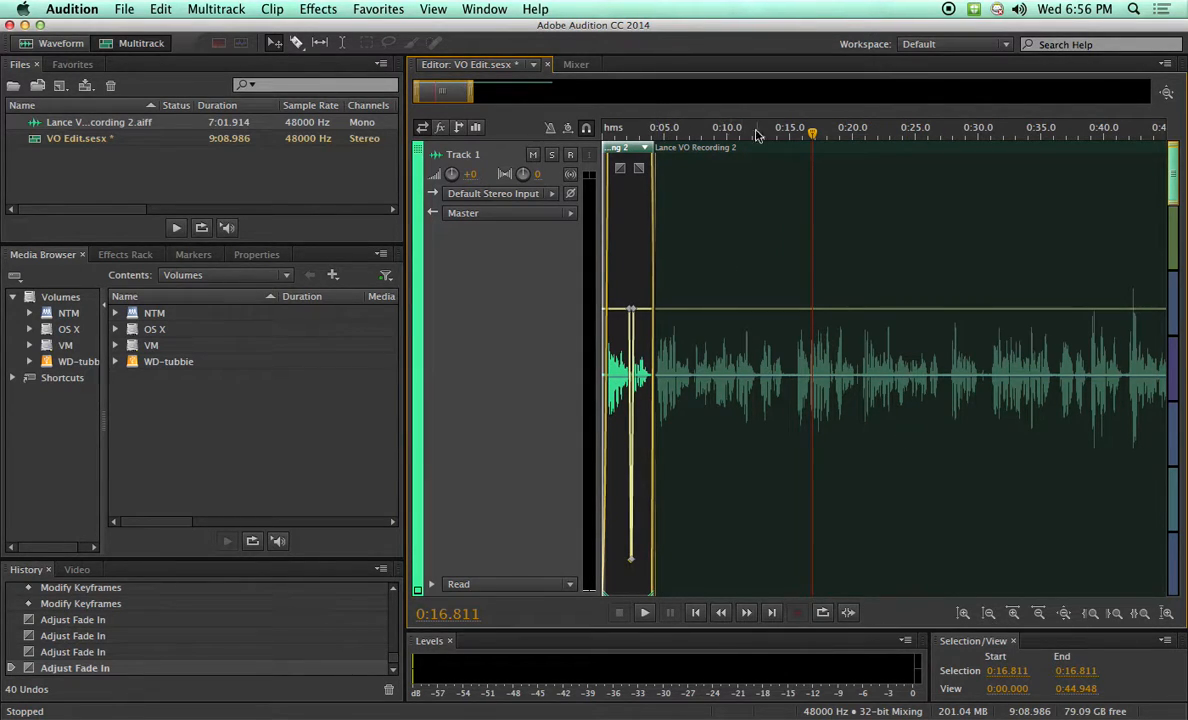
pyautogui.click(678, 130)
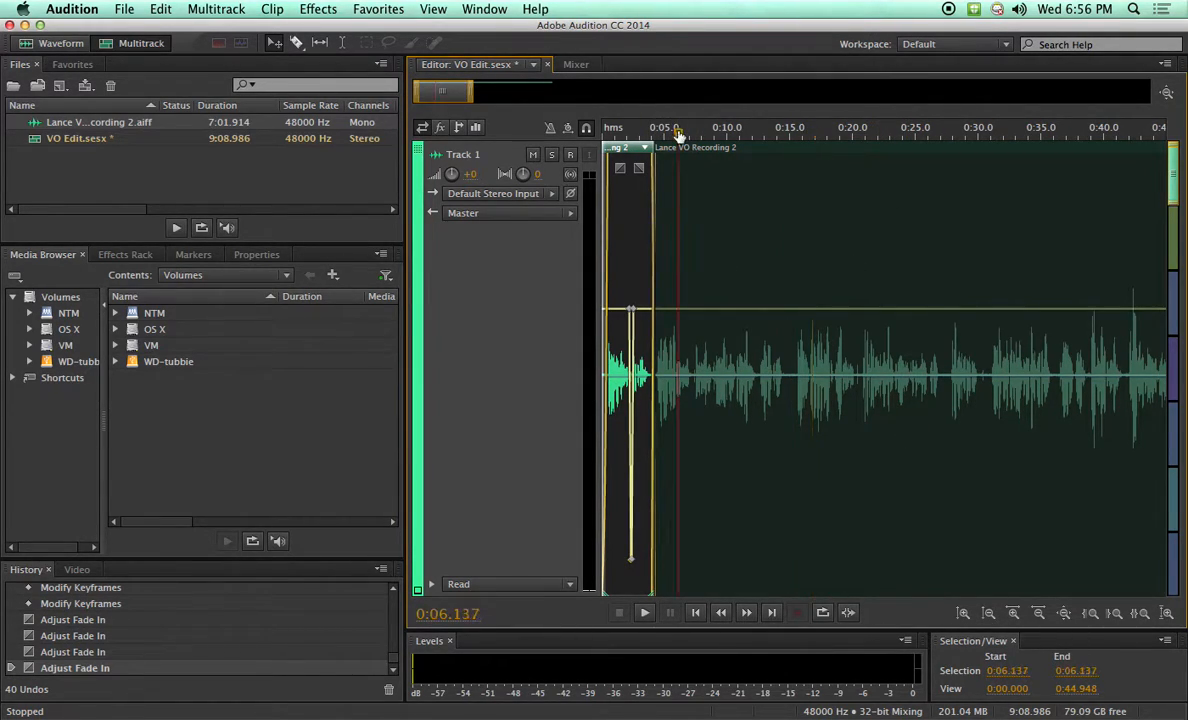
pyautogui.press('space')
pyautogui.press('space')
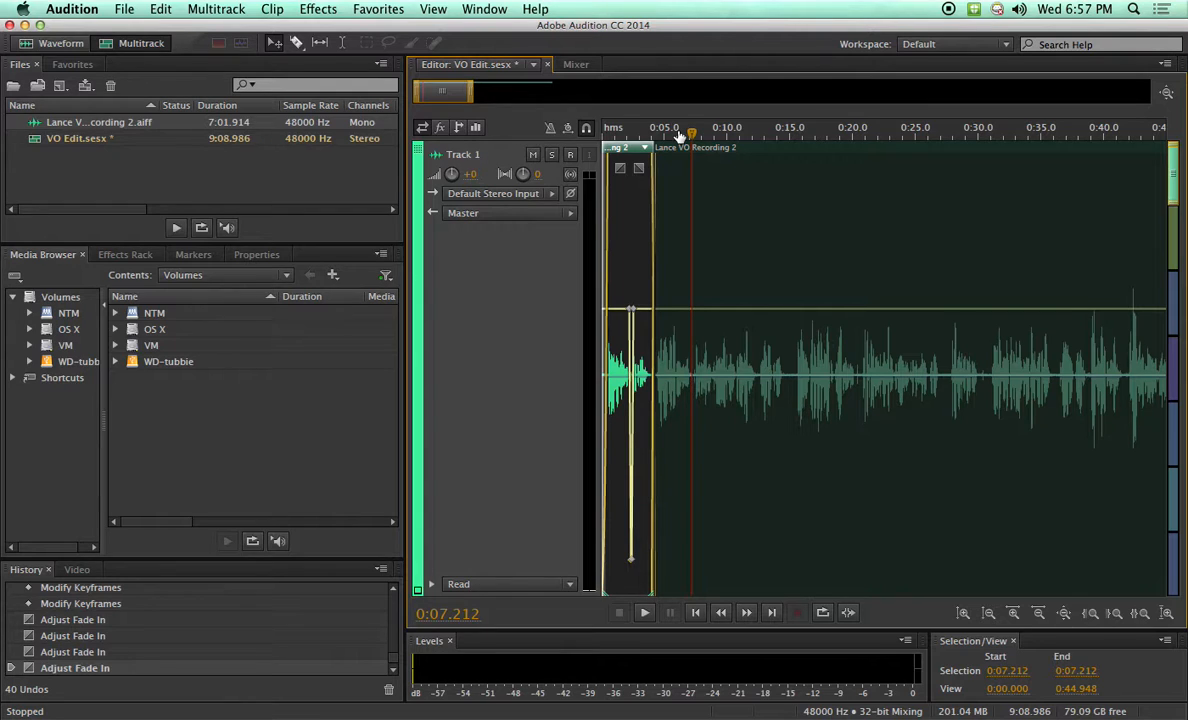
# Add a Multiband Compressor to the first slot of Track 1's effects rack
pyautogui.click(134, 259)
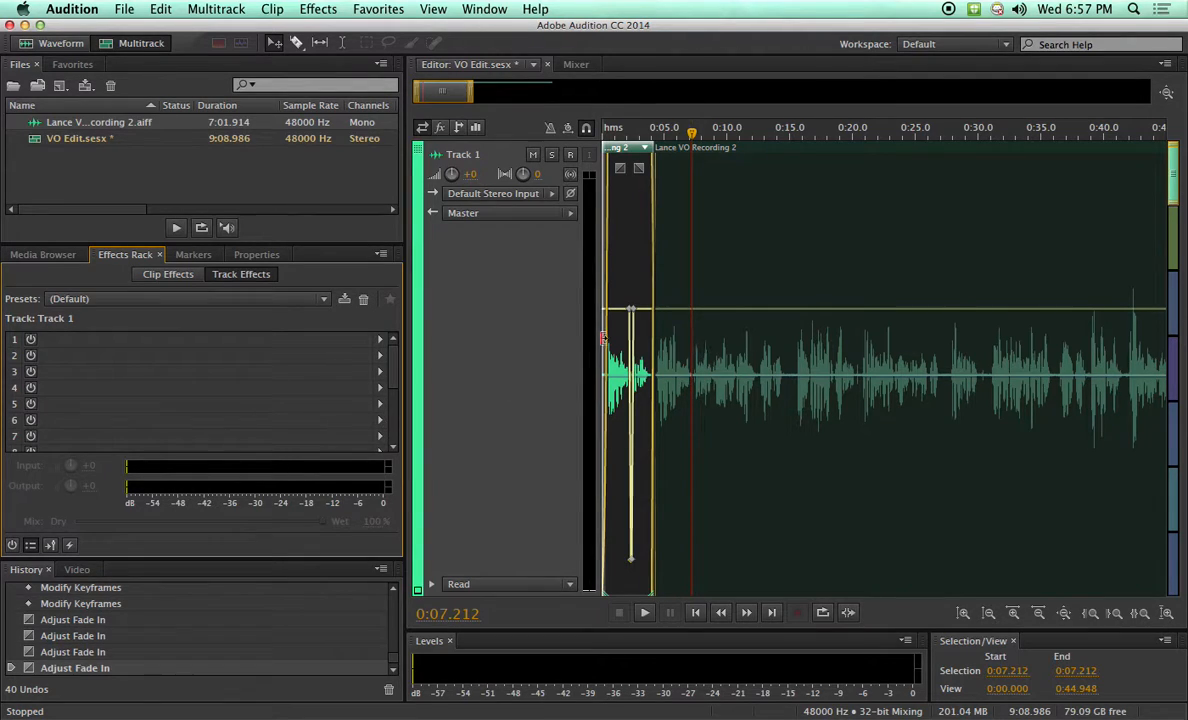
pyautogui.scroll(-3, 510, 331)
pyautogui.scroll(-4, 510, 331)
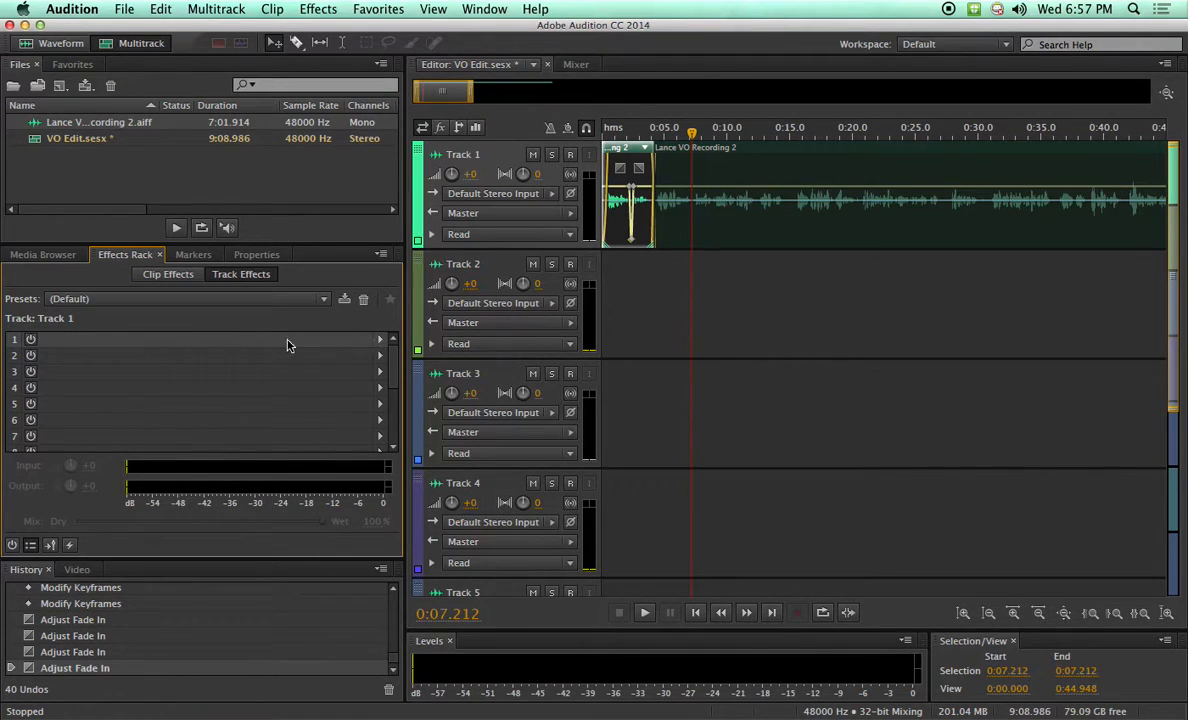
pyautogui.click(380, 341)
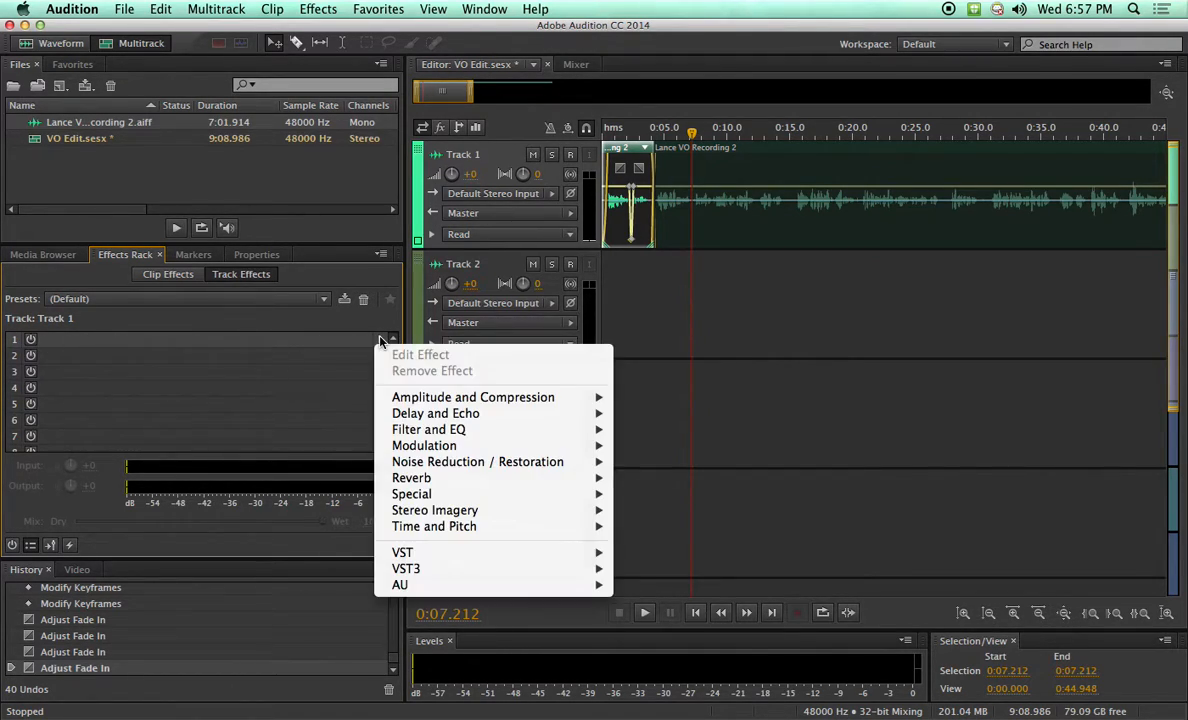
pyautogui.moveTo(444, 399)
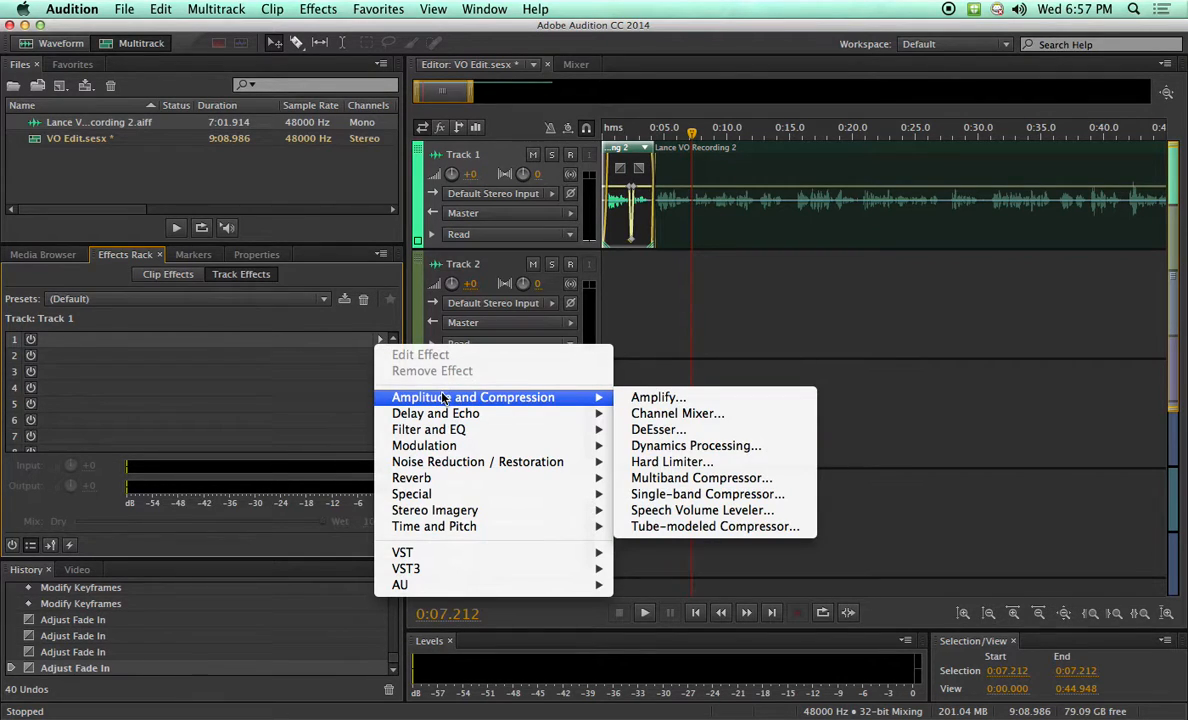
pyautogui.click(700, 480)
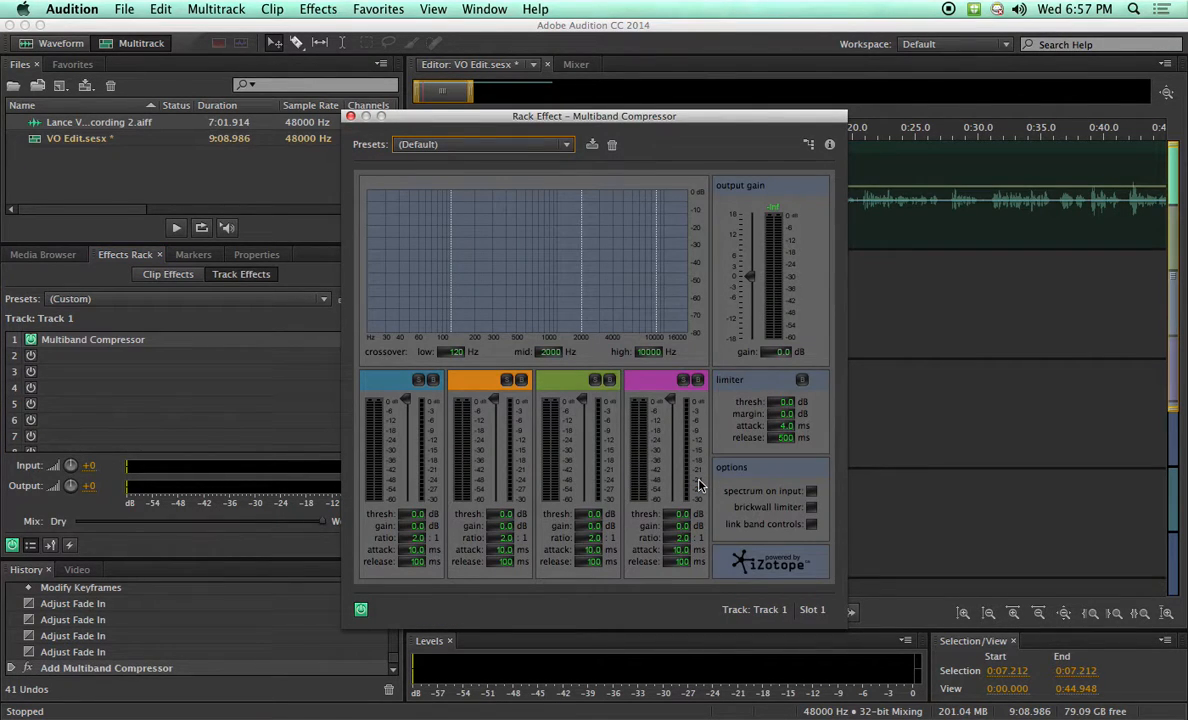
# Apply the Raise Vocals preset to the Multiband Compressor and preview the track from about 0:07.2 to 0:09.4
pyautogui.moveTo(669, 120); pyautogui.dragTo(449, 114)
pyautogui.click(233, 140)
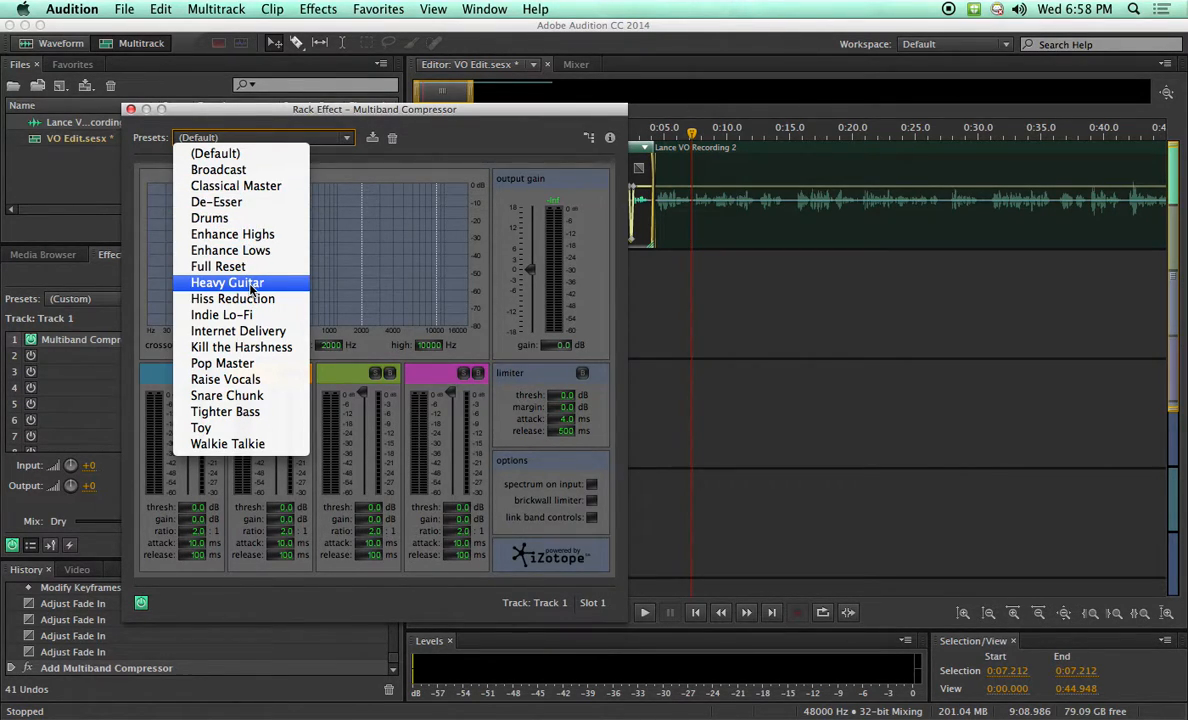
pyautogui.click(257, 380)
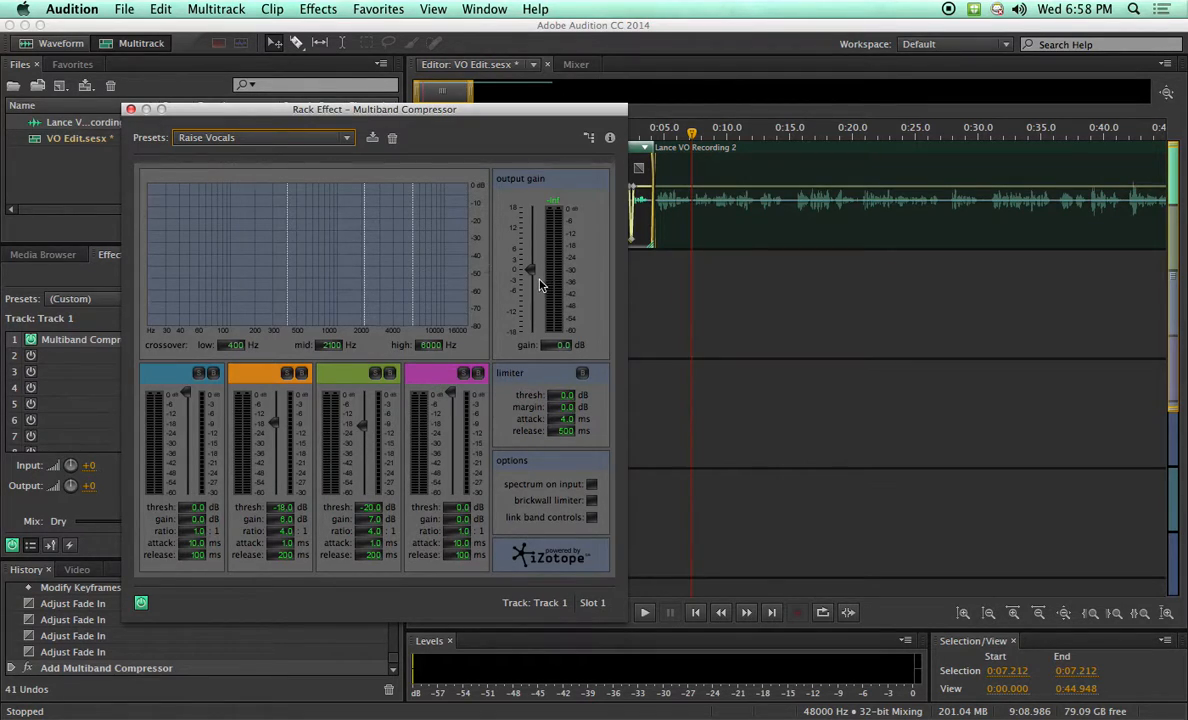
pyautogui.moveTo(530, 272)
pyautogui.mouseDown()
pyautogui.moveTo(530, 259)
pyautogui.moveTo(532, 271)
pyautogui.mouseUp()
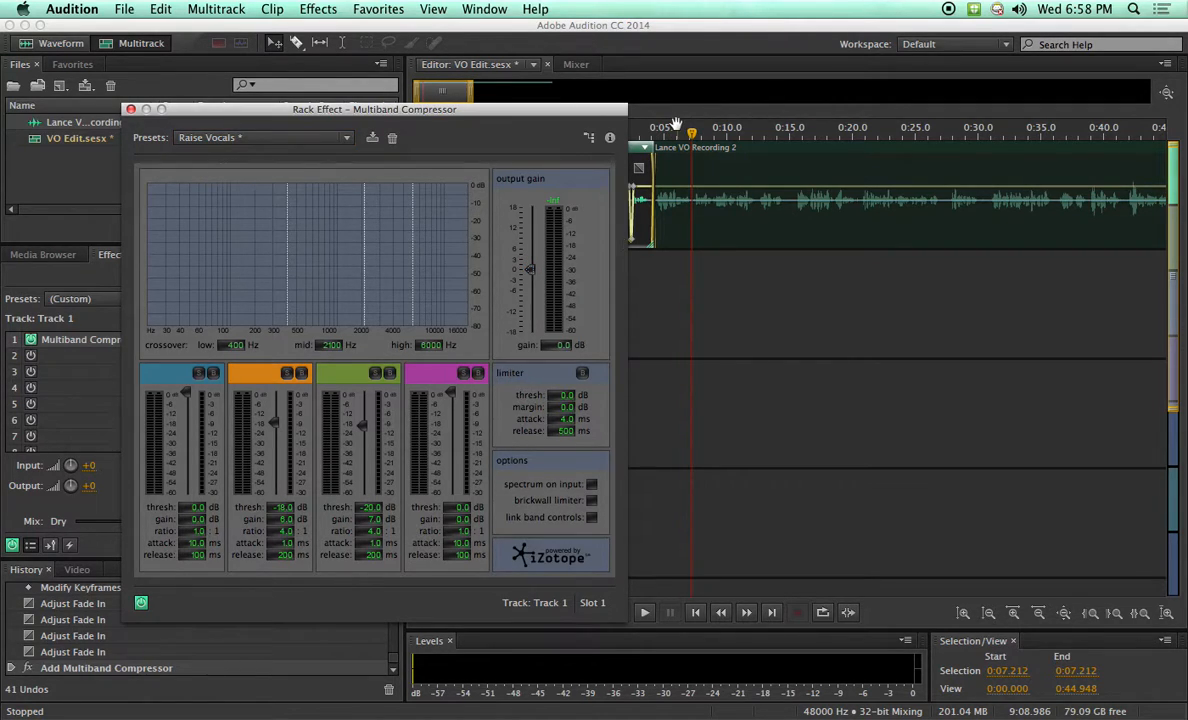
pyautogui.press('space')
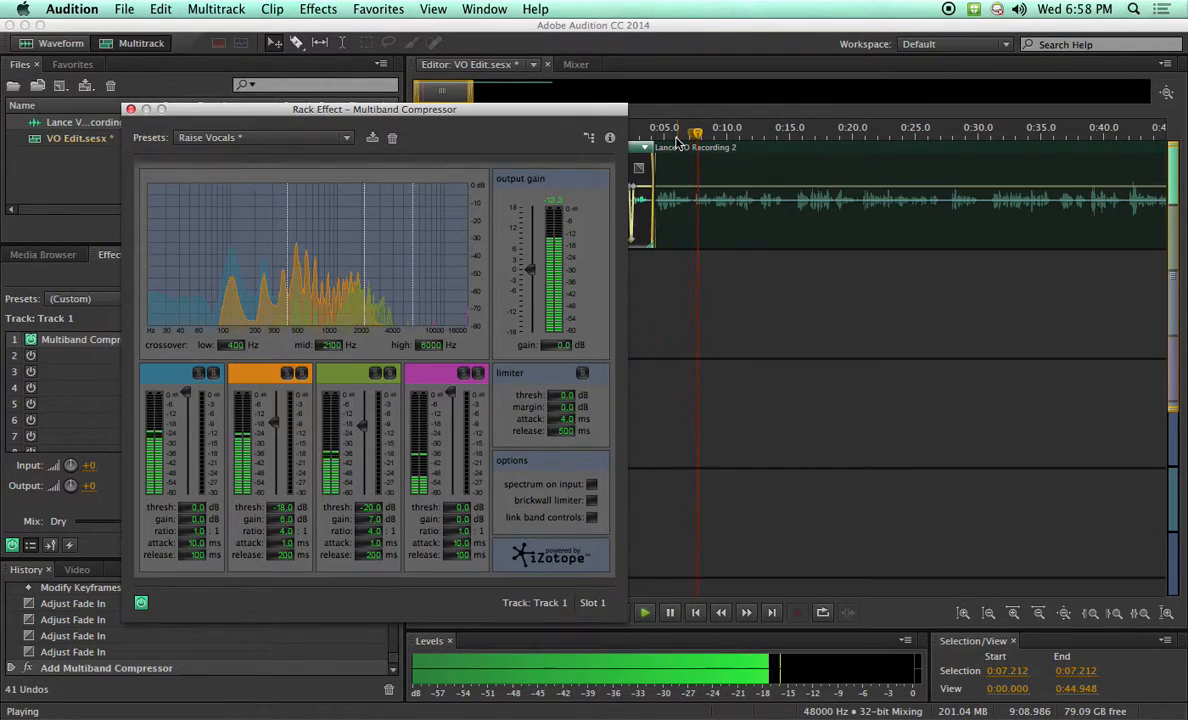
pyautogui.press('space')
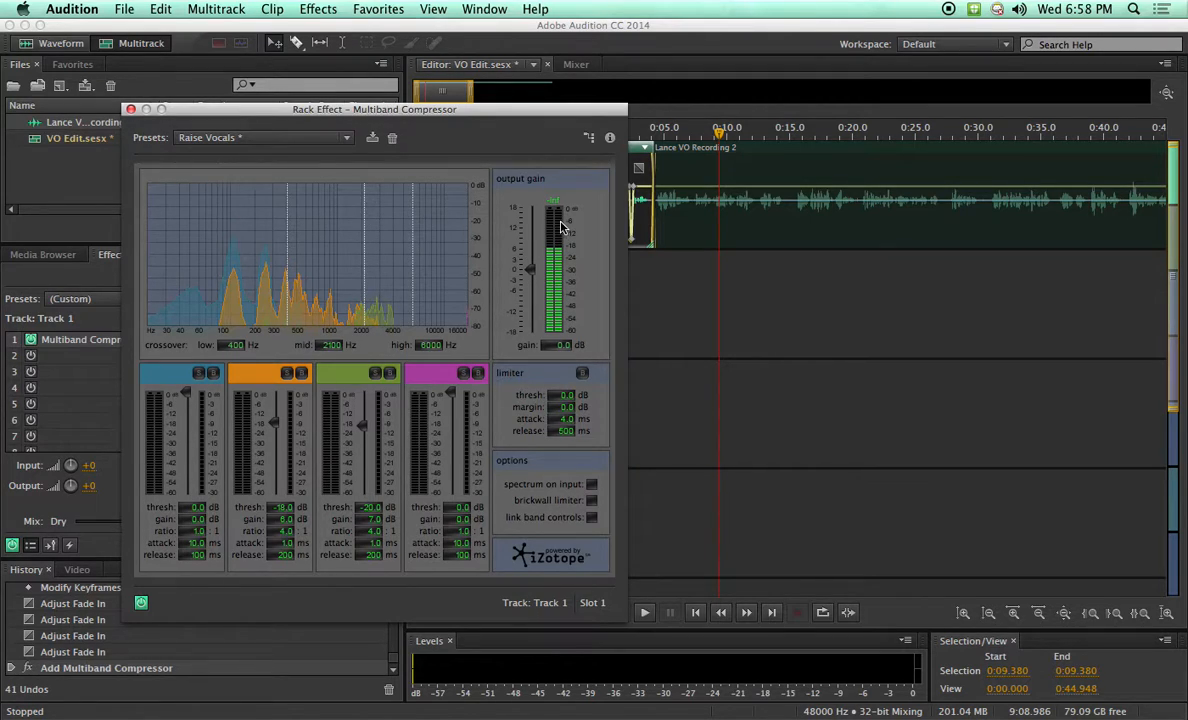
# Raise the Multiband Compressor's output gain to 4.4 dB during playback from about 0:09.4 and close the effect
pyautogui.press('space')
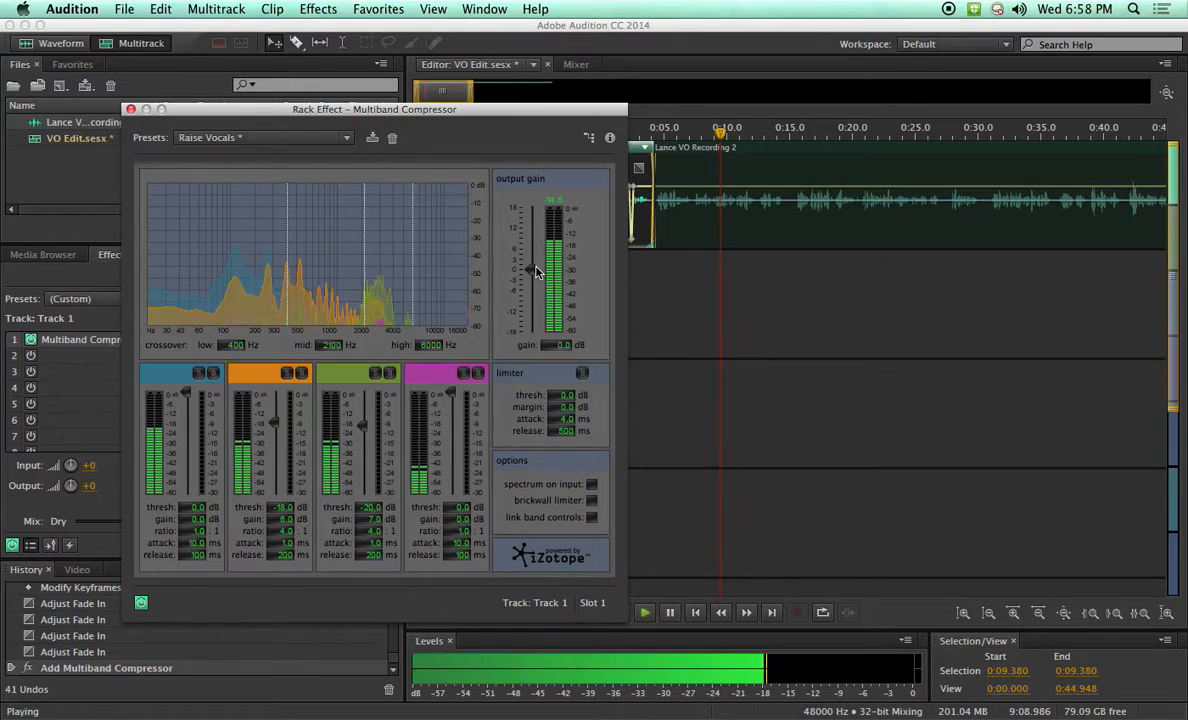
pyautogui.moveTo(535, 280); pyautogui.dragTo(532, 260)
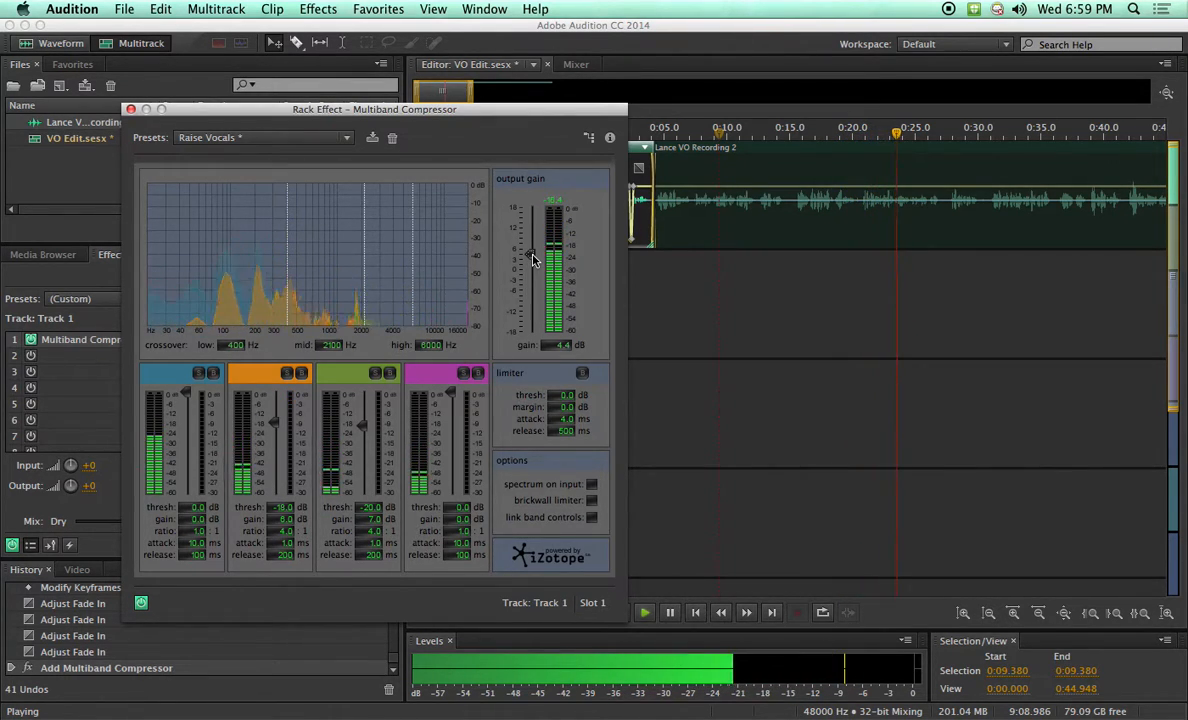
pyautogui.press('space')
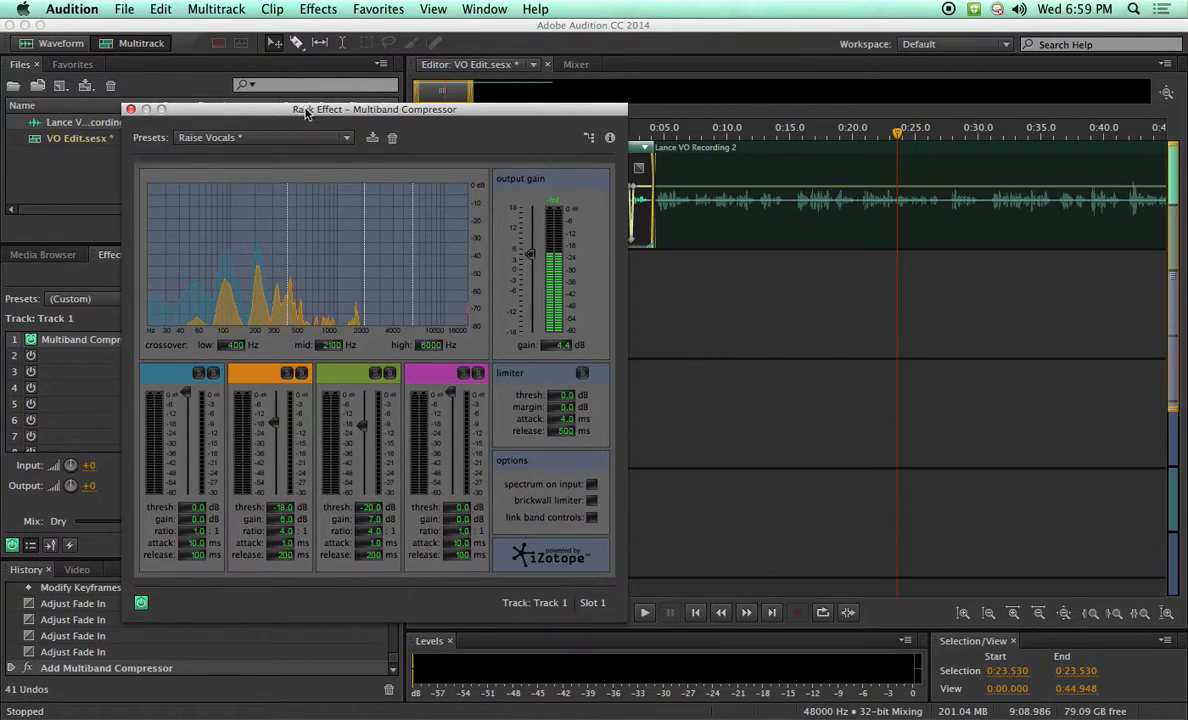
pyautogui.click(130, 110)
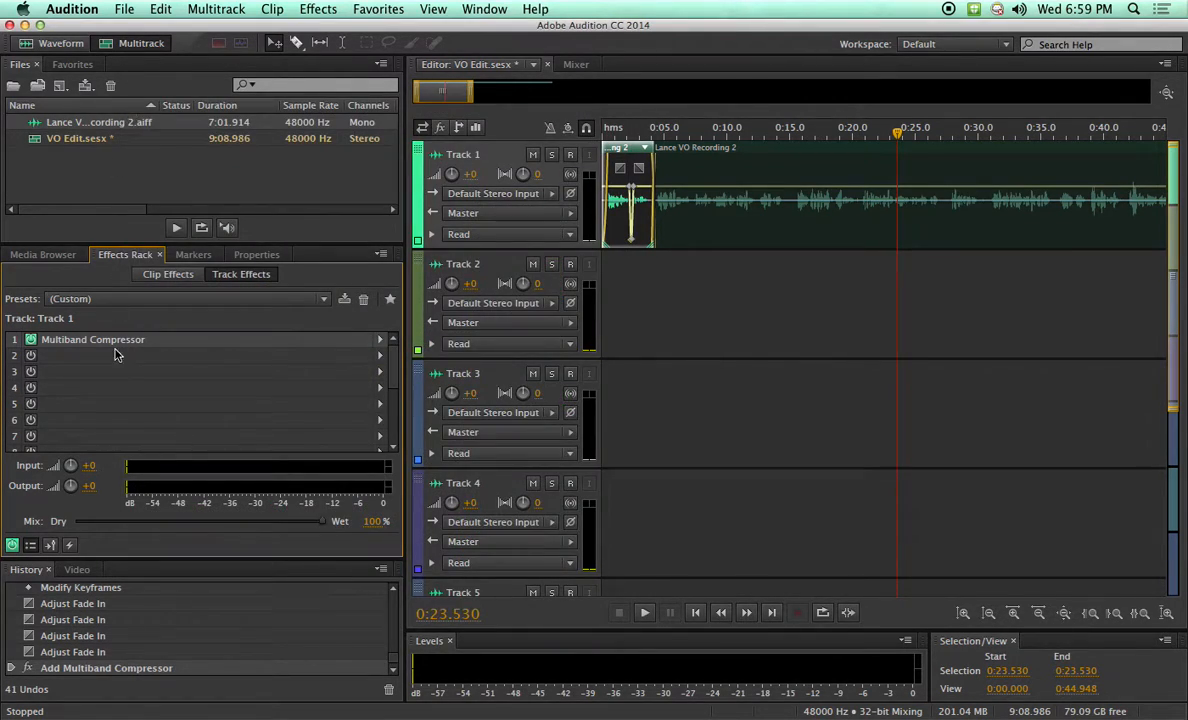
# Add a Hard Limiter with a maximum amplitude of -4.9 dB to Track 1's second effect slot and place the playhead at about 0:08.6
pyautogui.click(379, 357)
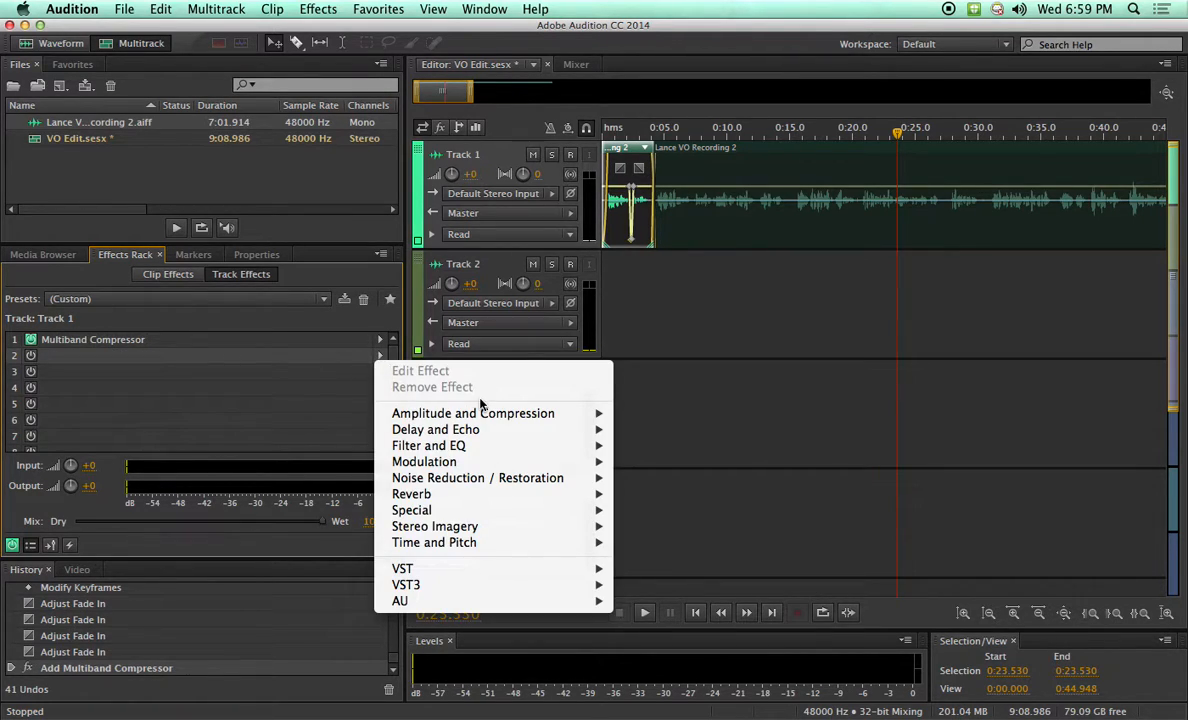
pyautogui.moveTo(488, 411)
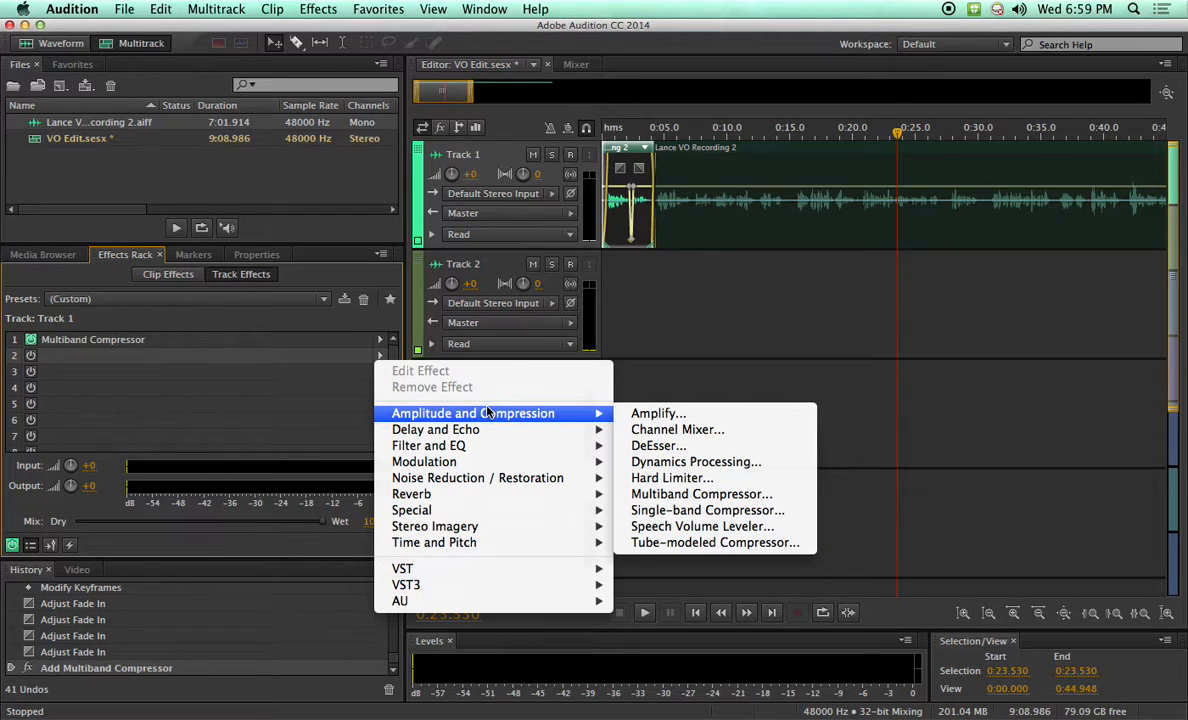
pyautogui.click(648, 480)
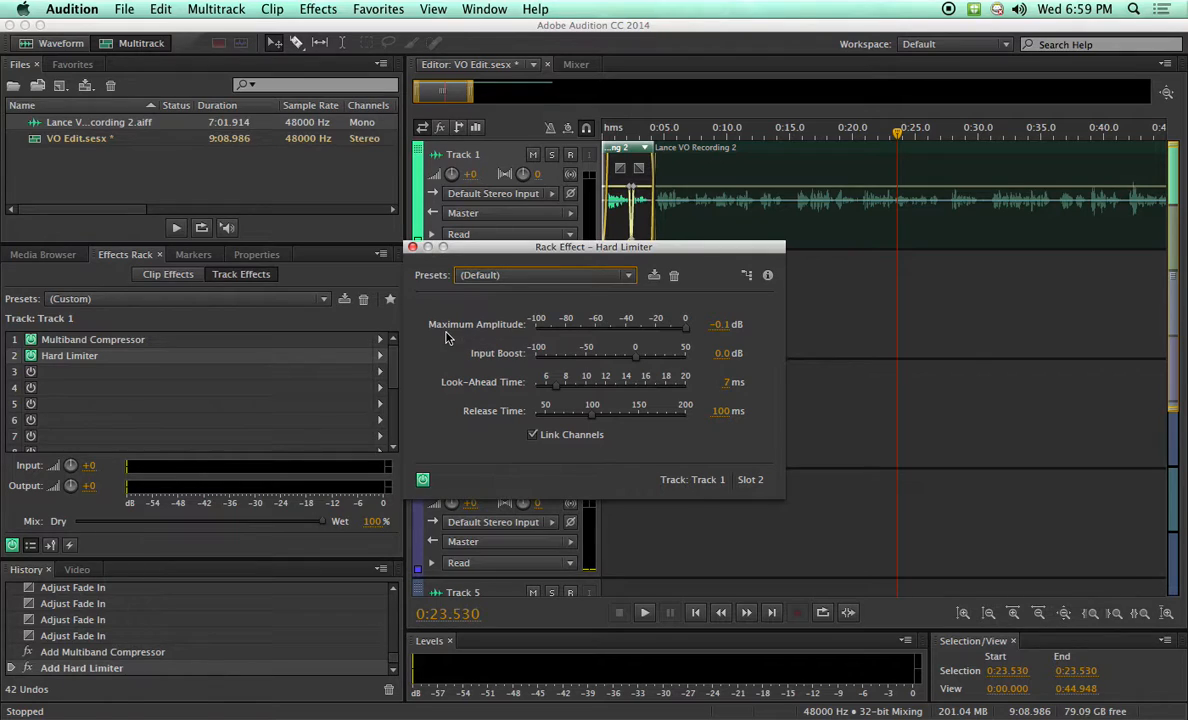
pyautogui.moveTo(684, 330)
pyautogui.mouseDown()
pyautogui.moveTo(625, 333)
pyautogui.moveTo(679, 335)
pyautogui.mouseUp()
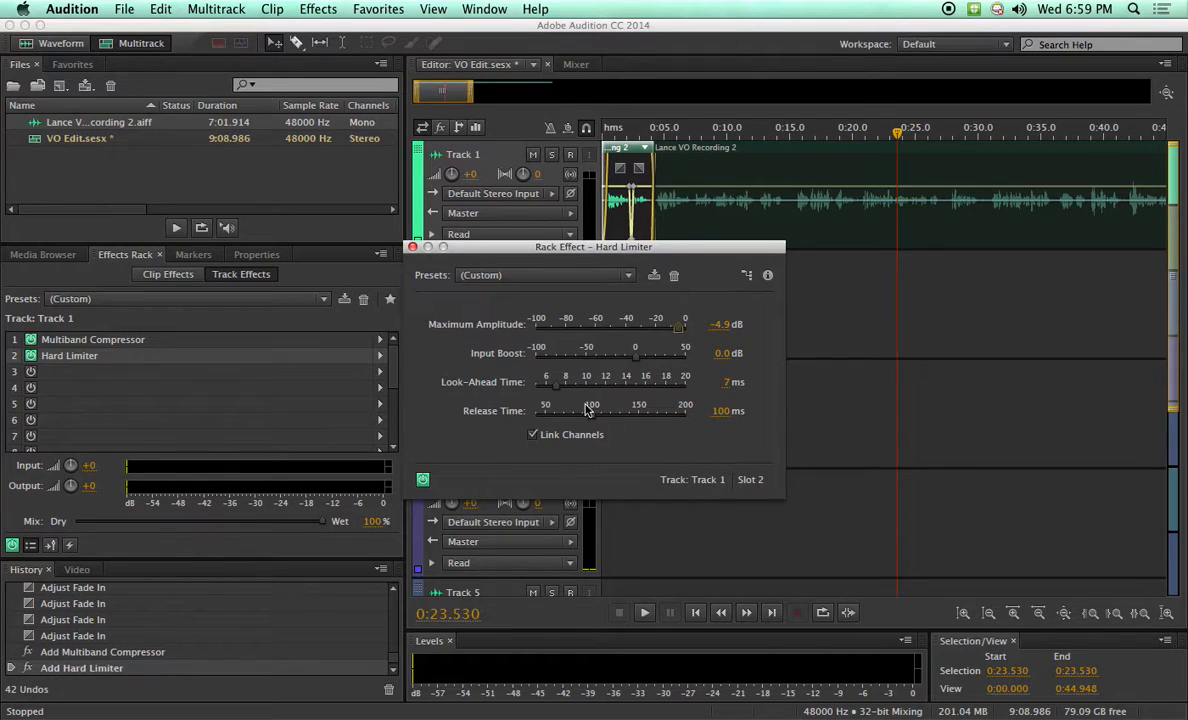
pyautogui.click(412, 246)
pyautogui.click(710, 133)
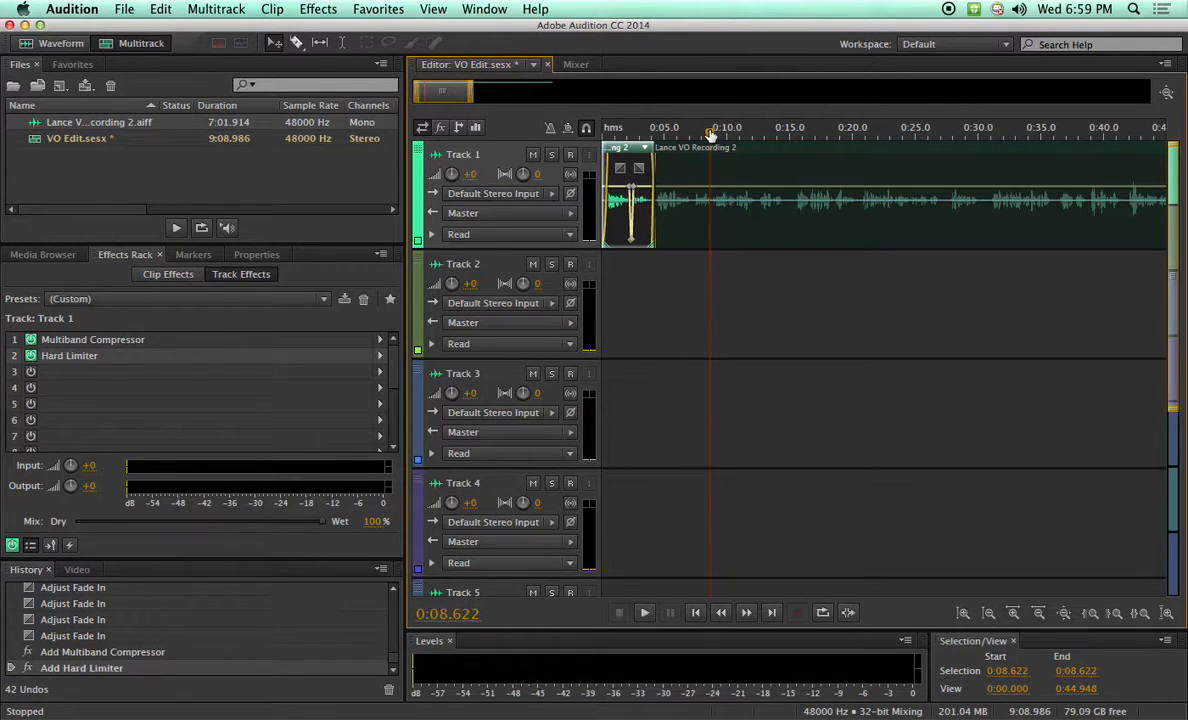
# Try bypassing the Multiband Compressor and lowering Track 1's volume to -1.5 dB, restoring both and the Hard Limiter
pyautogui.click(31, 341)
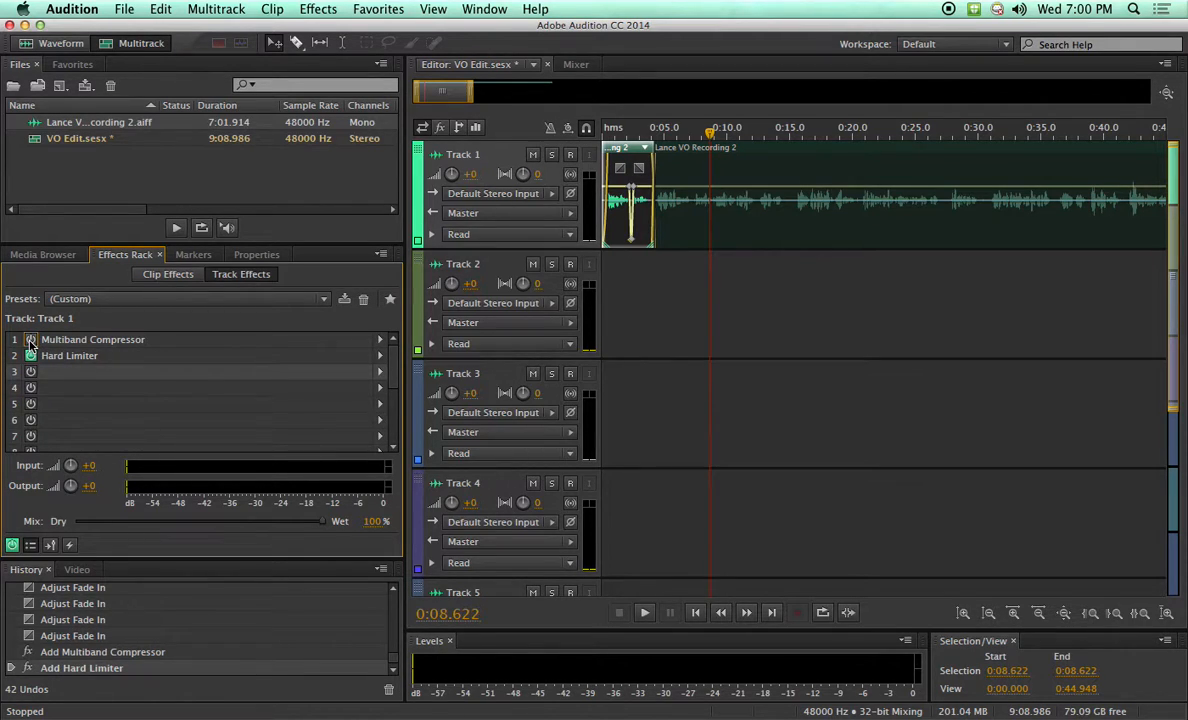
pyautogui.click(31, 342)
pyautogui.moveTo(471, 174)
pyautogui.mouseDown()
pyautogui.moveTo(488, 173)
pyautogui.moveTo(475, 182)
pyautogui.mouseUp()
pyautogui.press('super+z')
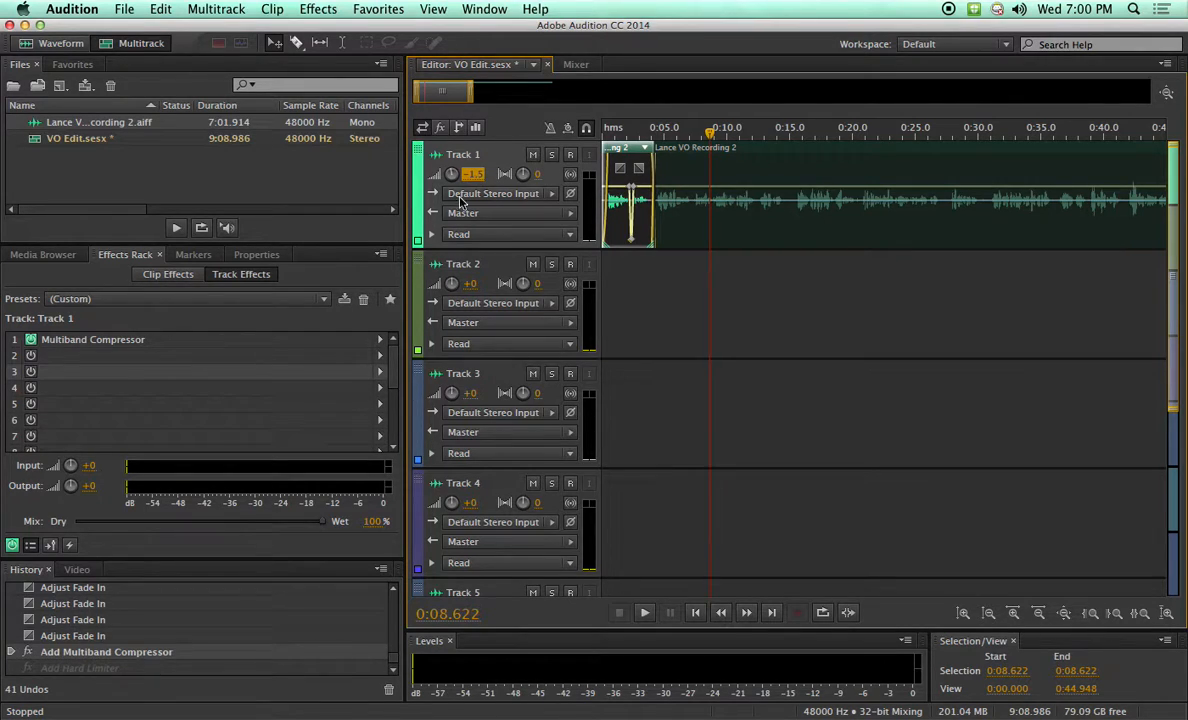
pyautogui.press('super+shift+z')
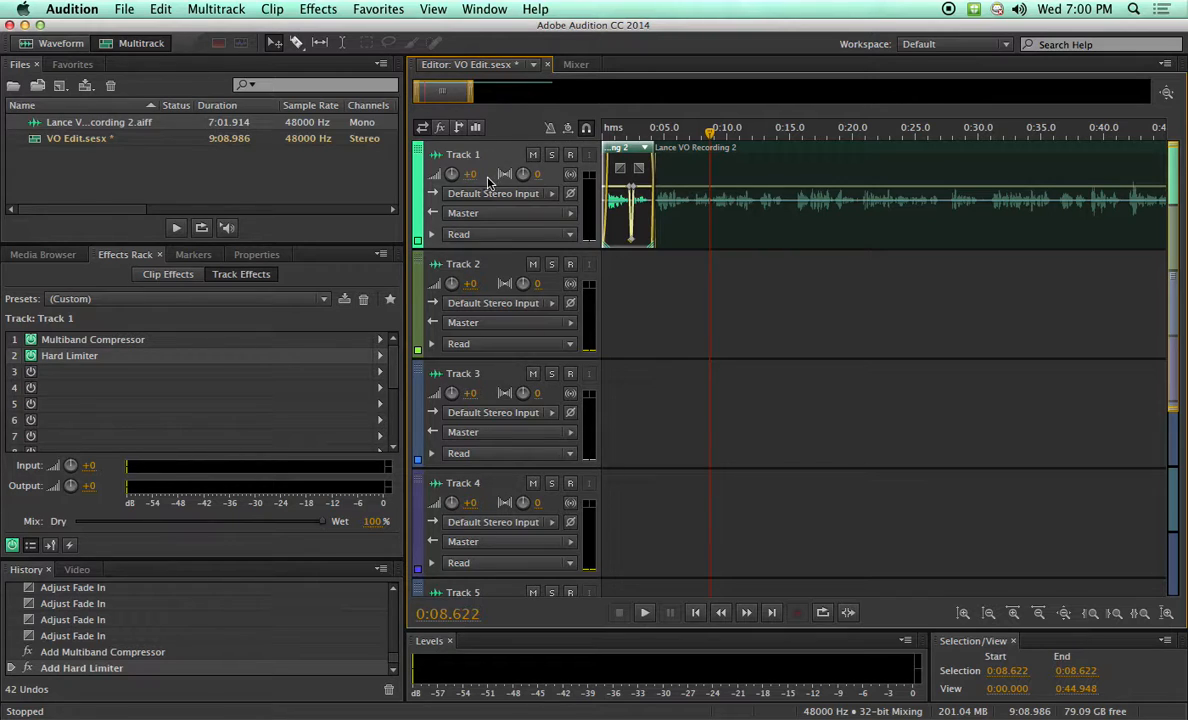
# Compare the track effects of Track 2 with those of Track 1
pyautogui.scroll(-5, 498, 386)
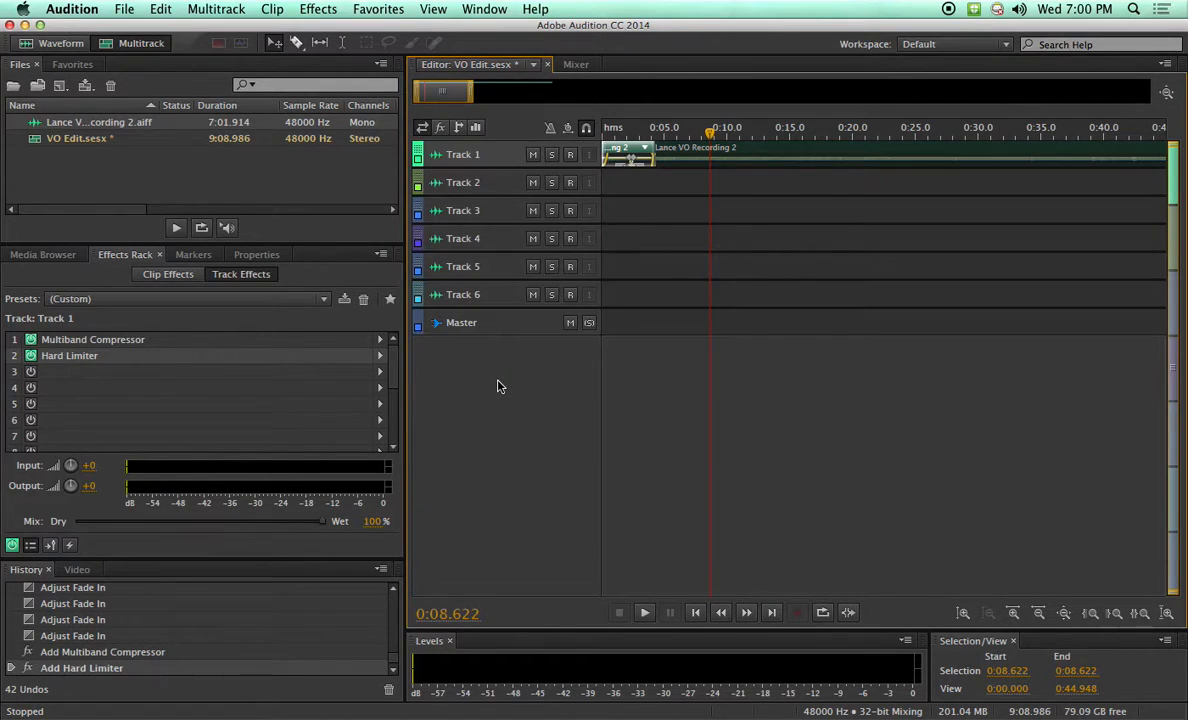
pyautogui.scroll(3, 498, 386)
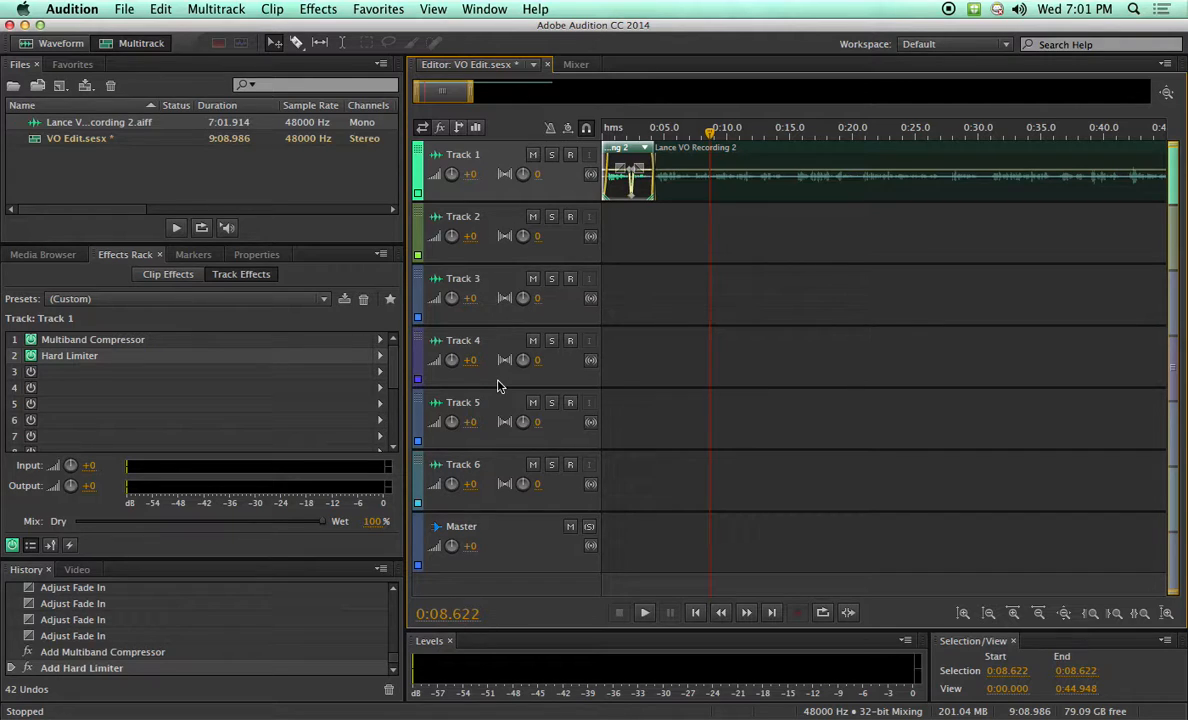
pyautogui.click(686, 229)
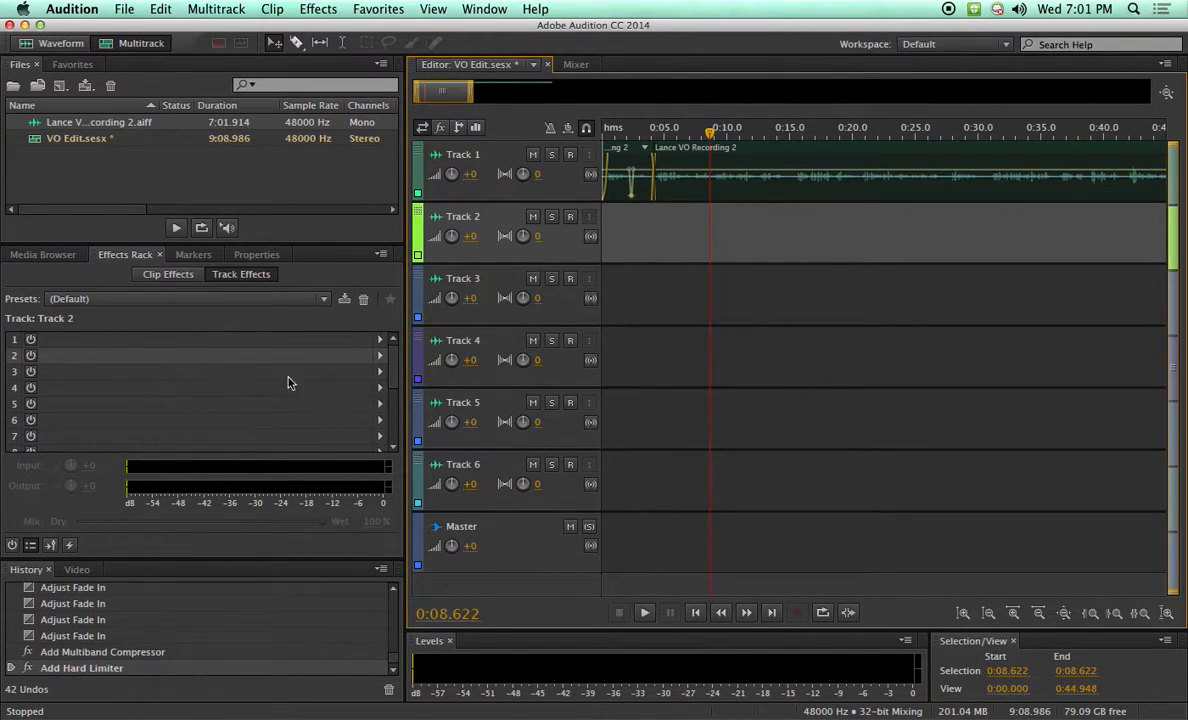
pyautogui.click(558, 195)
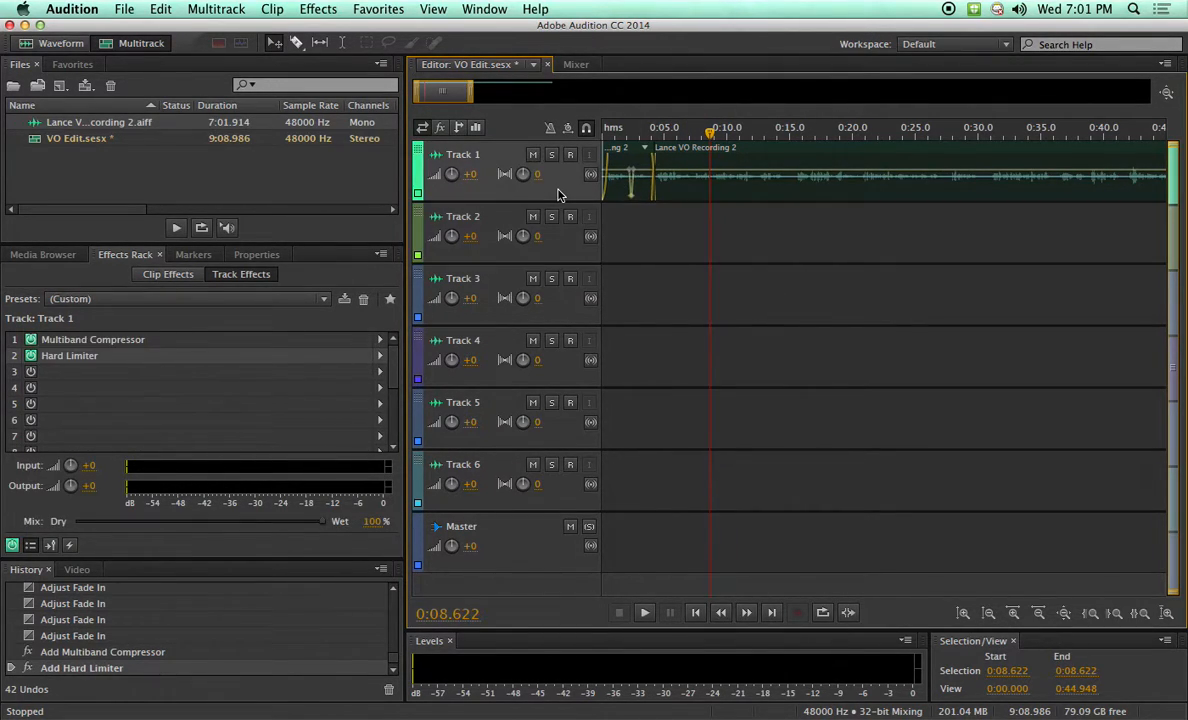
# Check the track effects of Tracks 2, 3 and 4 for comparison with Track 1
pyautogui.click(560, 255)
pyautogui.click(525, 300)
pyautogui.click(510, 362)
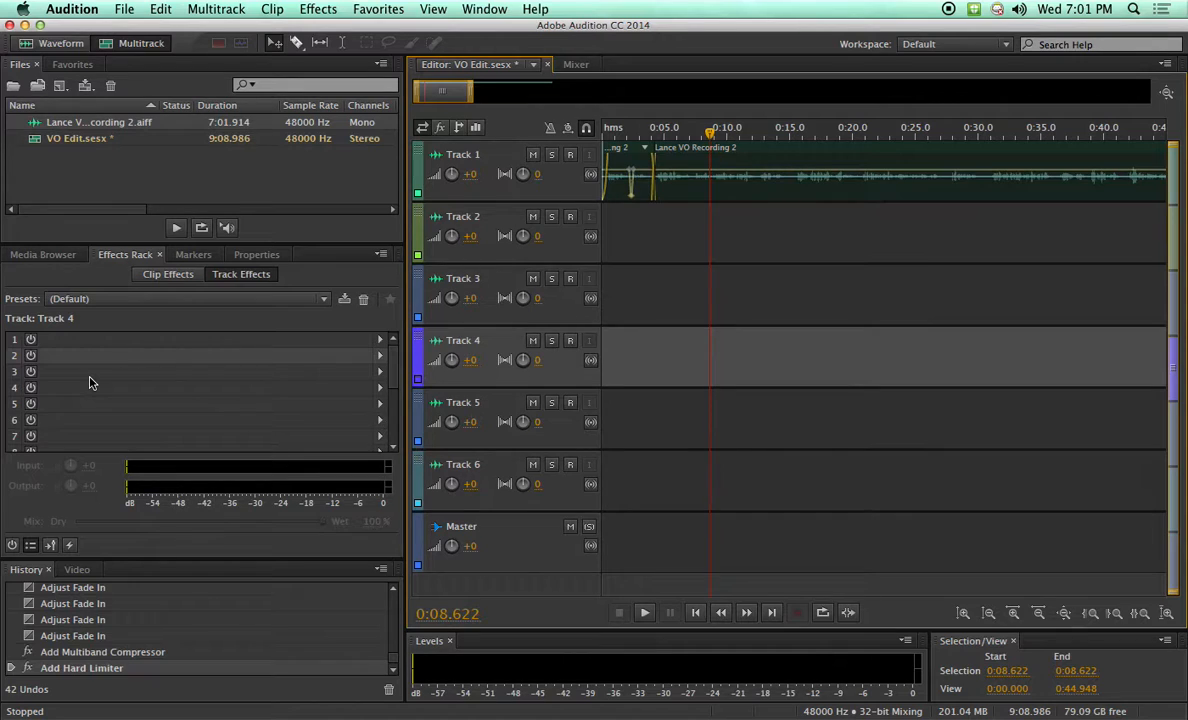
# Trim the end of the long voiceover clip on Track 1 back to about 1:40, removing the trailing silence
pyautogui.click(710, 195)
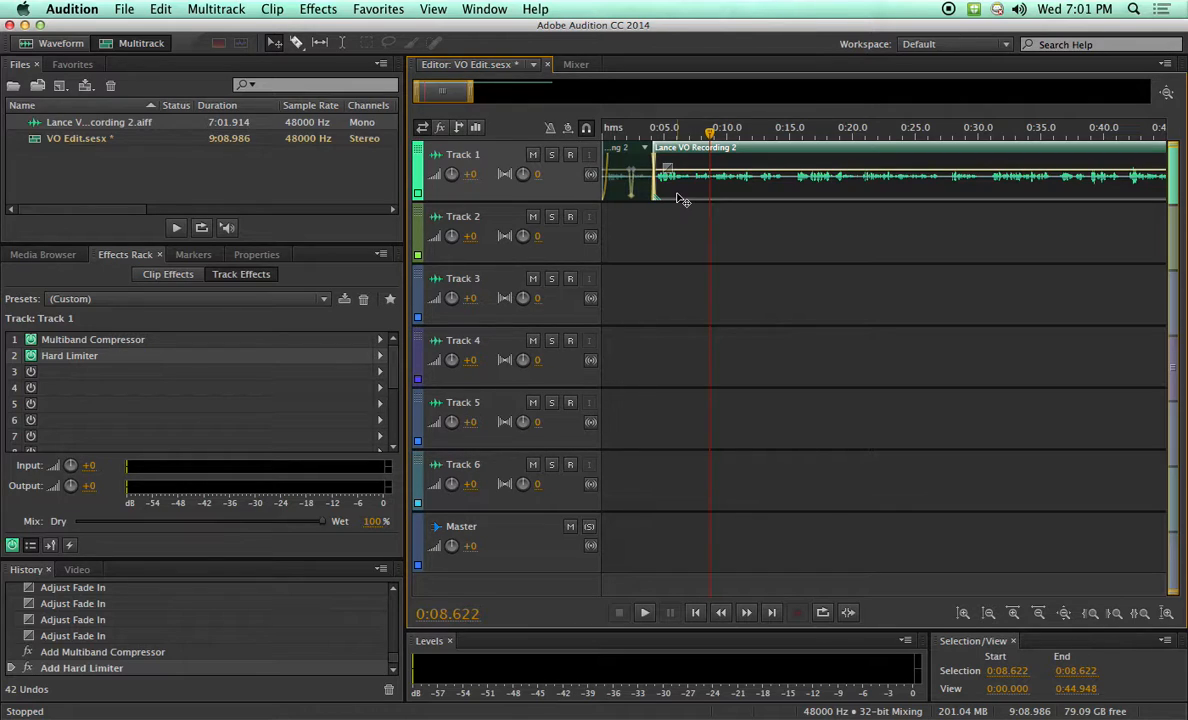
pyautogui.scroll(-1, 698, 257)
pyautogui.scroll(-6, 698, 257)
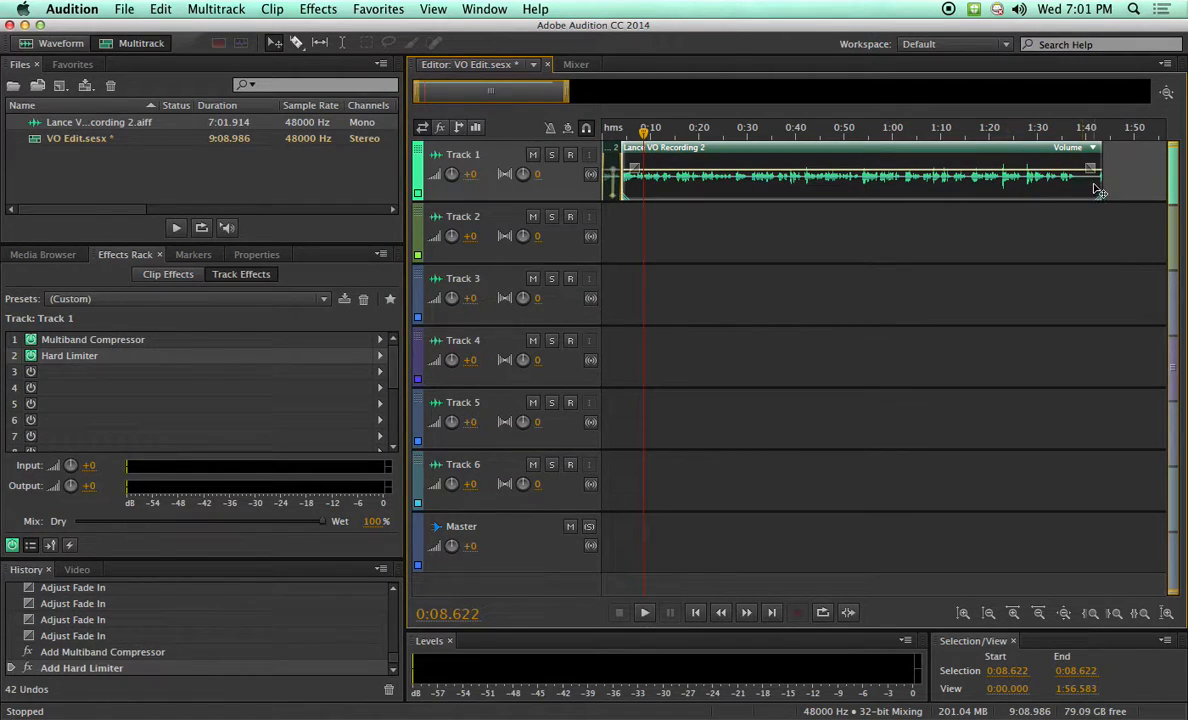
pyautogui.moveTo(1099, 184); pyautogui.dragTo(1080, 185)
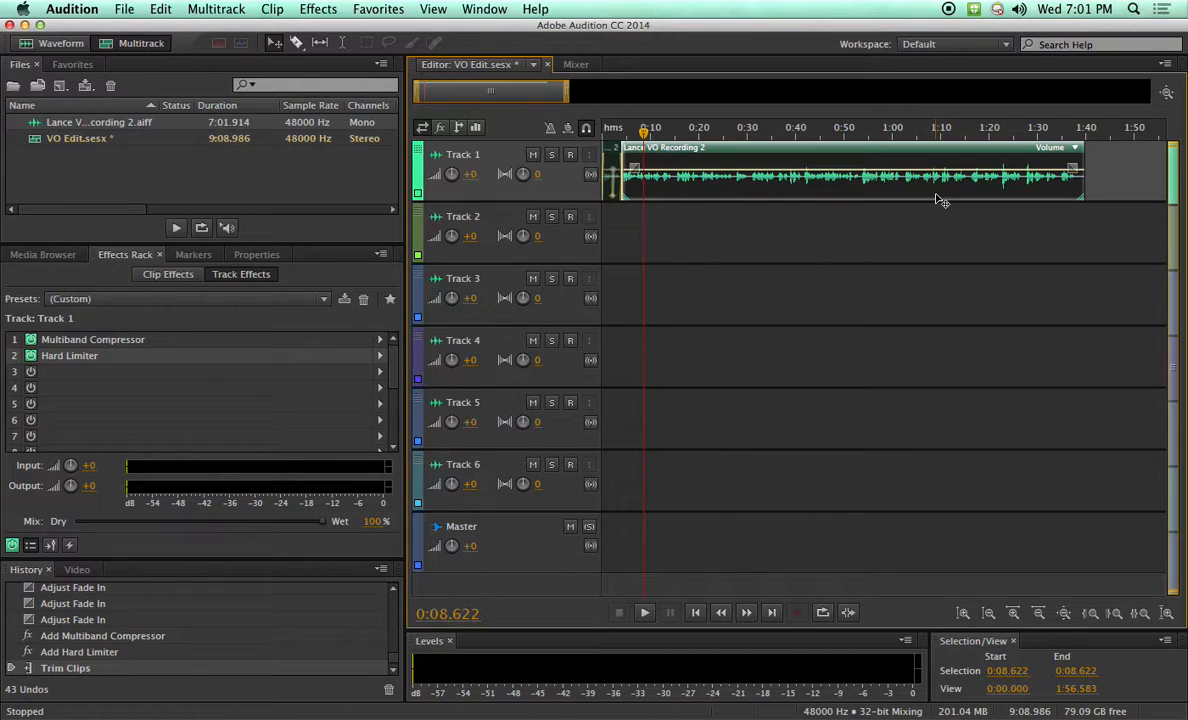
# Start a multitrack mixdown export of the entire session
pyautogui.click(125, 12)
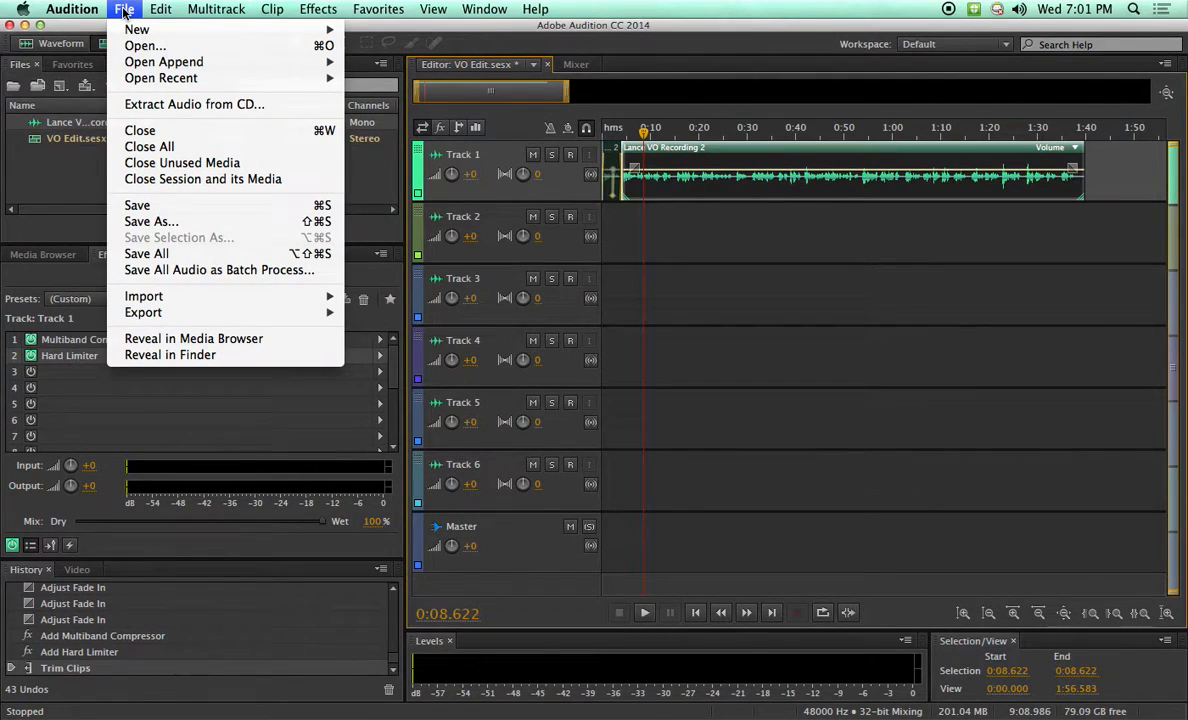
pyautogui.moveTo(141, 316)
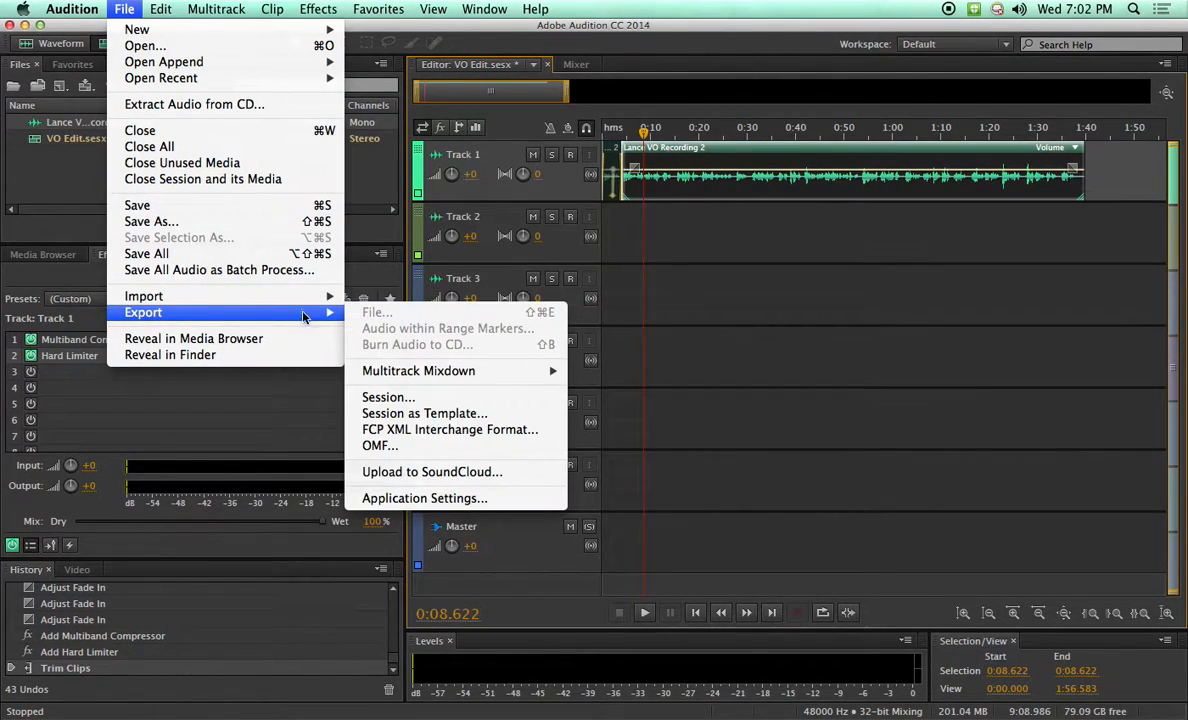
pyautogui.moveTo(415, 373)
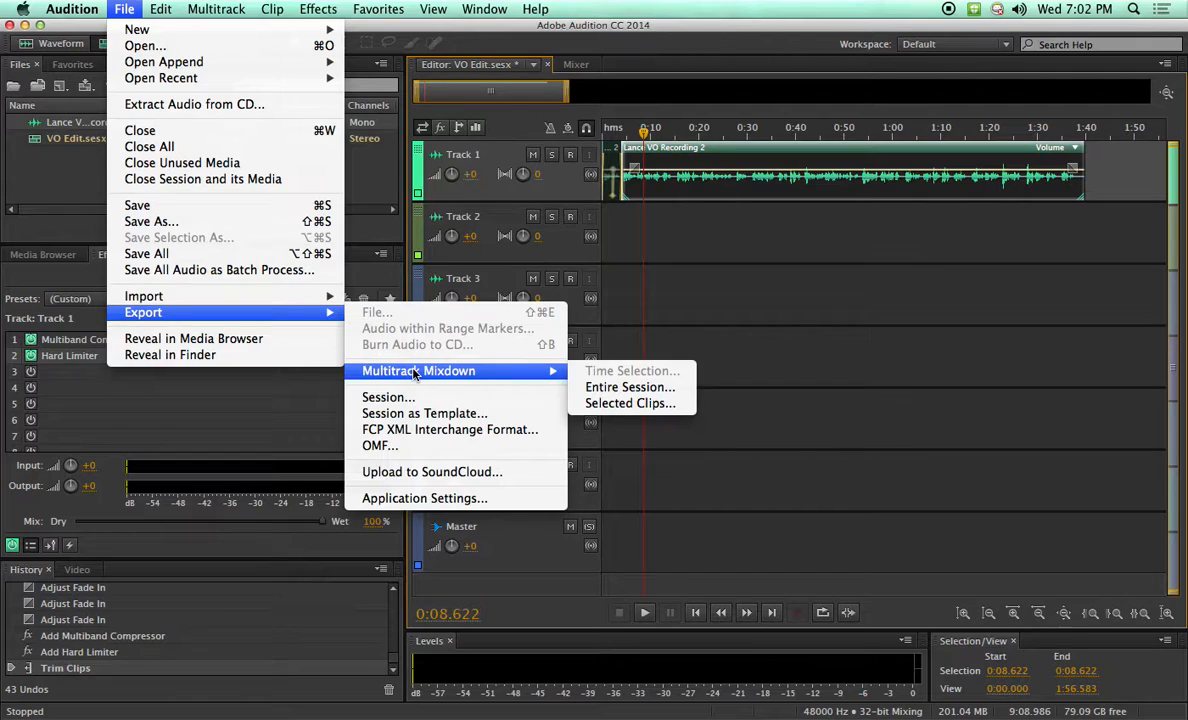
pyautogui.click(628, 390)
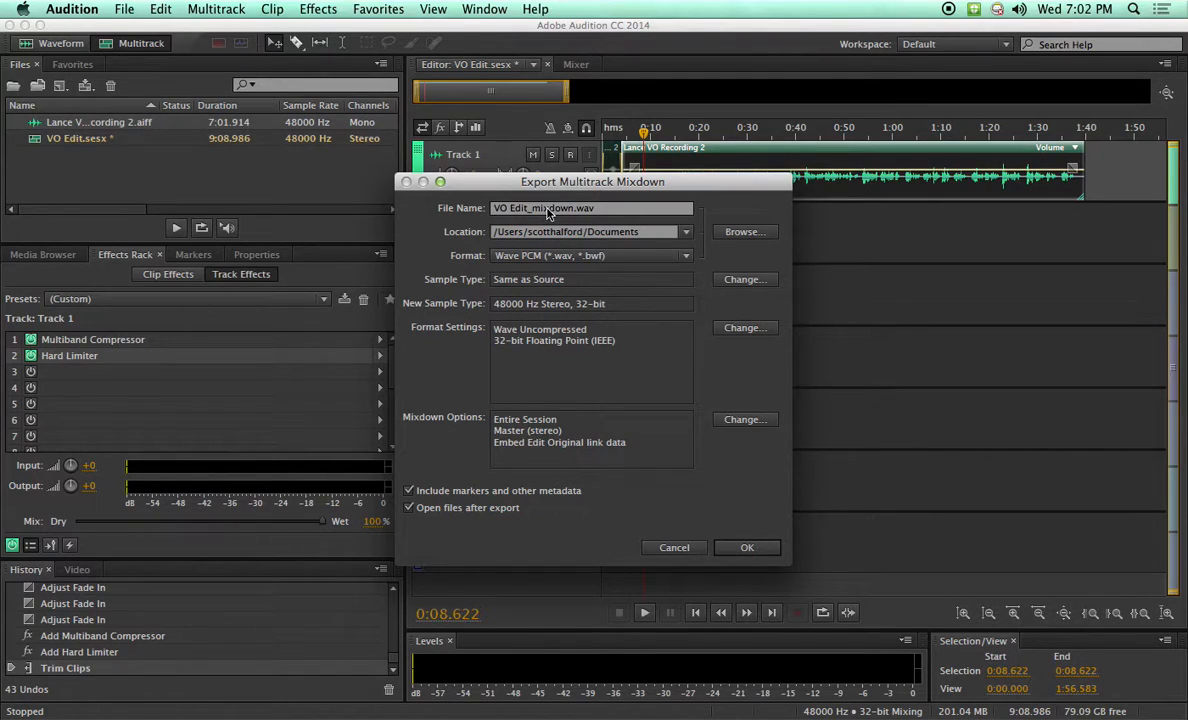
# Set the mixdown's location to the Voiceover folder and export it as VO Edit_mixdown.wav in Wave PCM format
pyautogui.click(716, 227)
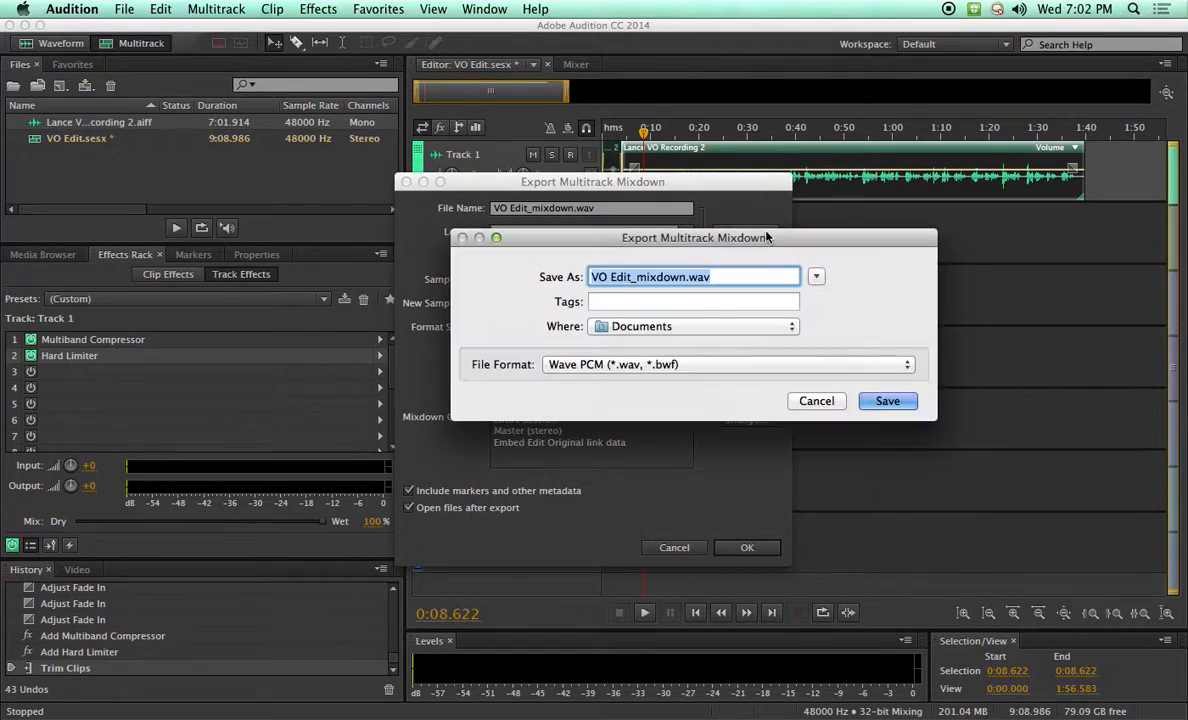
pyautogui.click(816, 276)
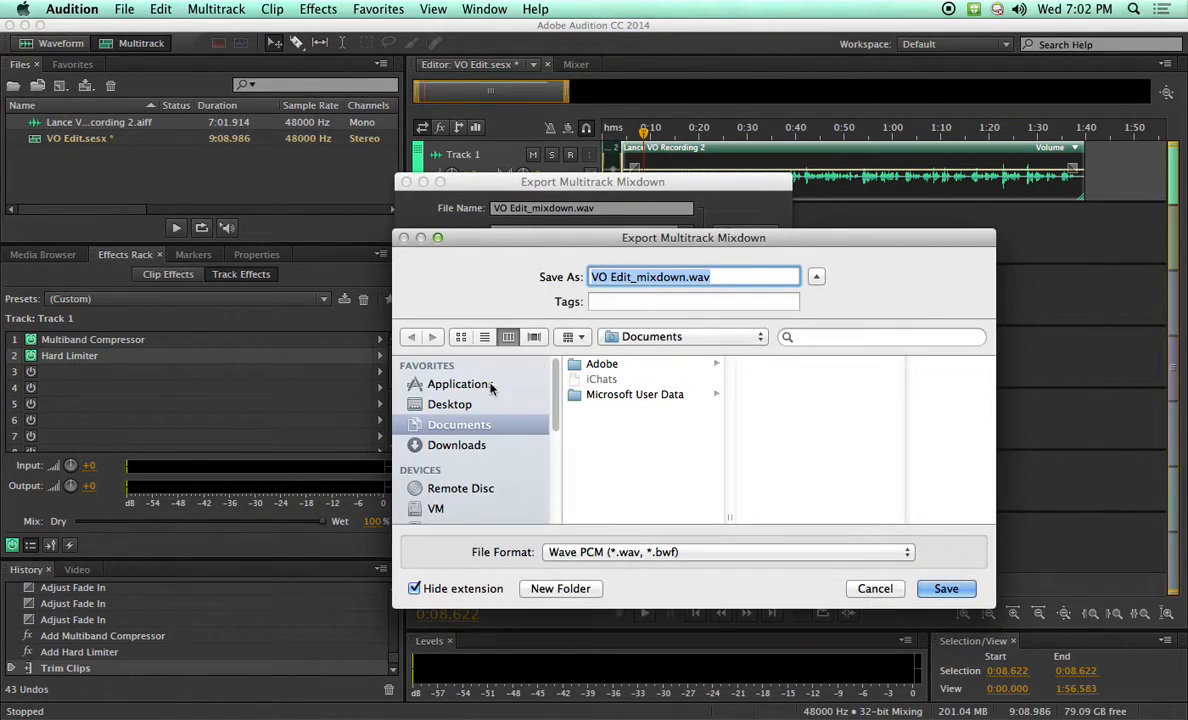
pyautogui.scroll(-5, 446, 488)
pyautogui.click(640, 336)
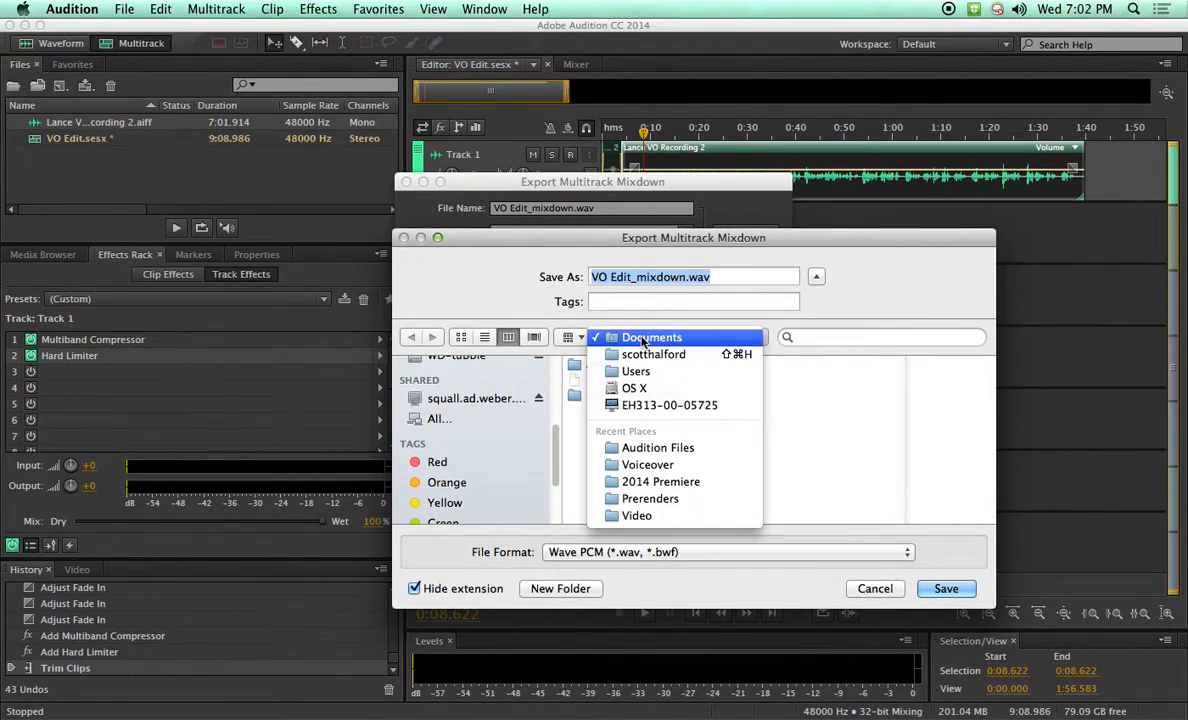
pyautogui.click(645, 447)
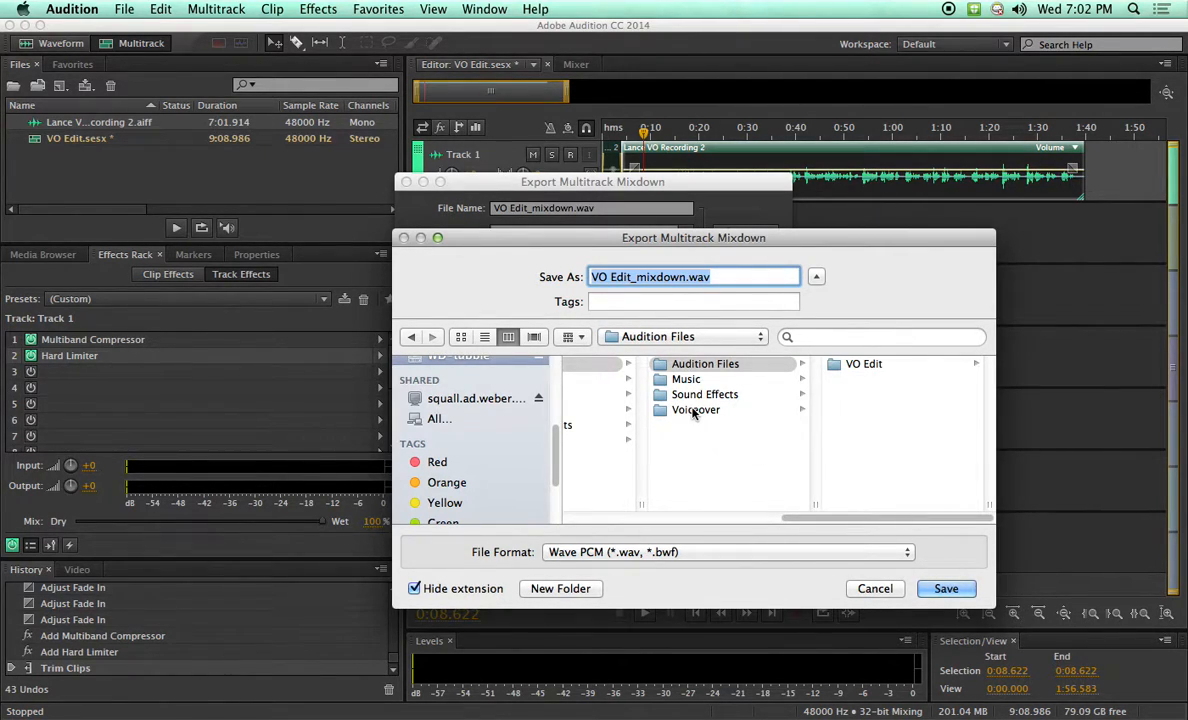
pyautogui.click(685, 411)
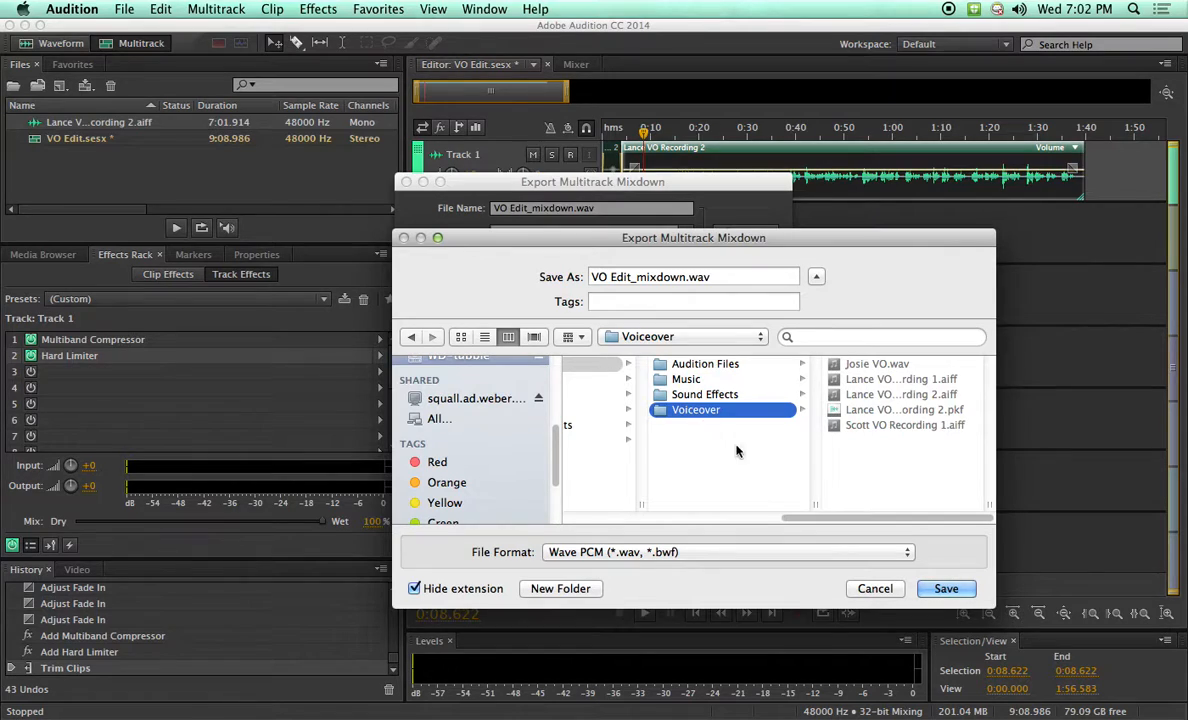
pyautogui.moveTo(815, 504)
pyautogui.mouseDown()
pyautogui.moveTo(825, 505)
pyautogui.moveTo(804, 504)
pyautogui.mouseUp()
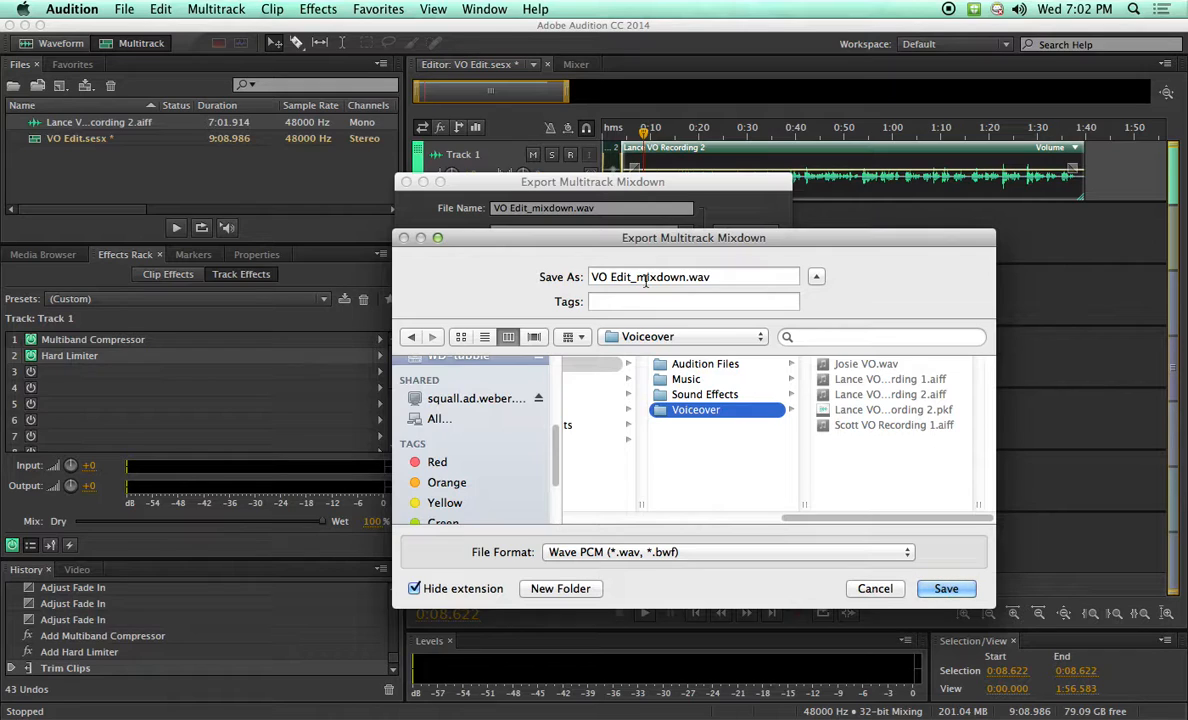
pyautogui.click(945, 588)
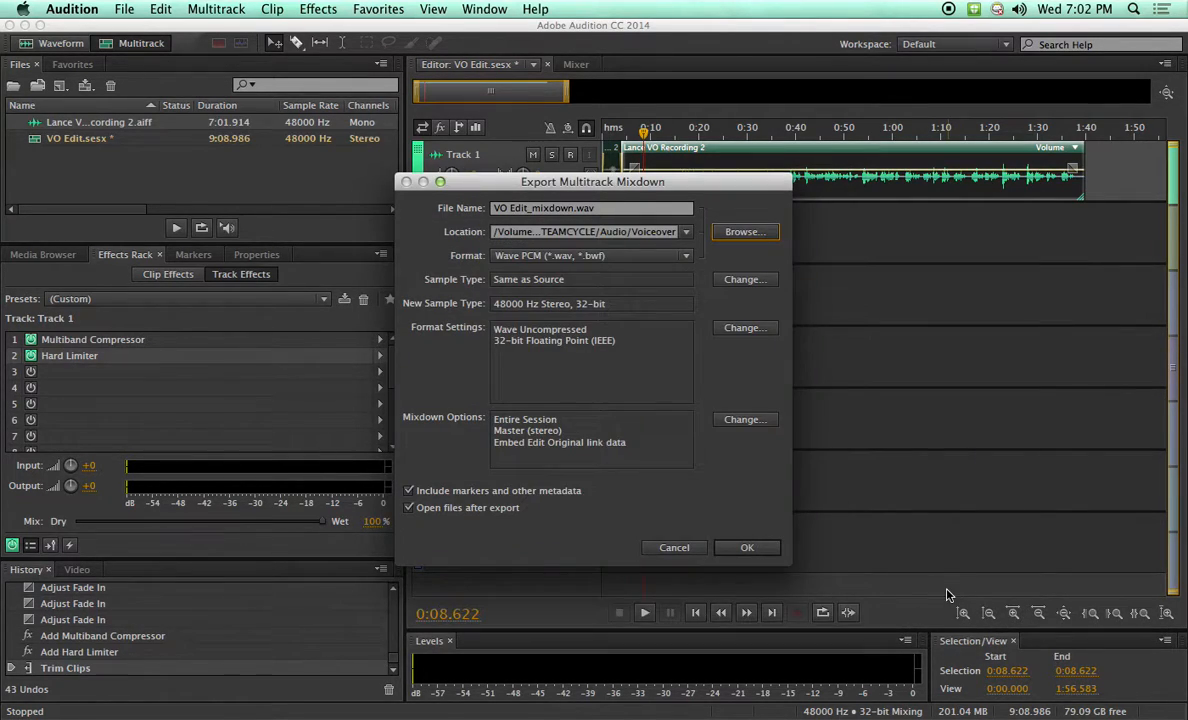
pyautogui.click(745, 548)
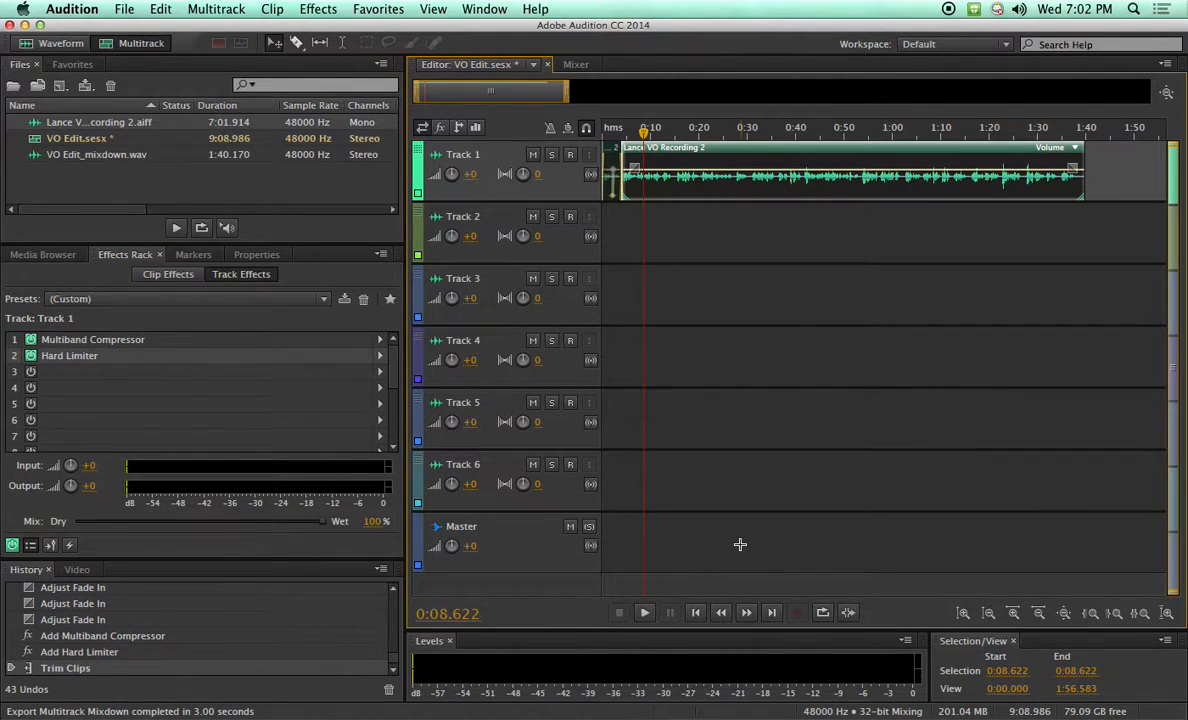
# Switch to Premiere Pro and import VO Edit_mixdown.wav from the Audio > Voiceover folder into the project root
pyautogui.press('super+Tab')
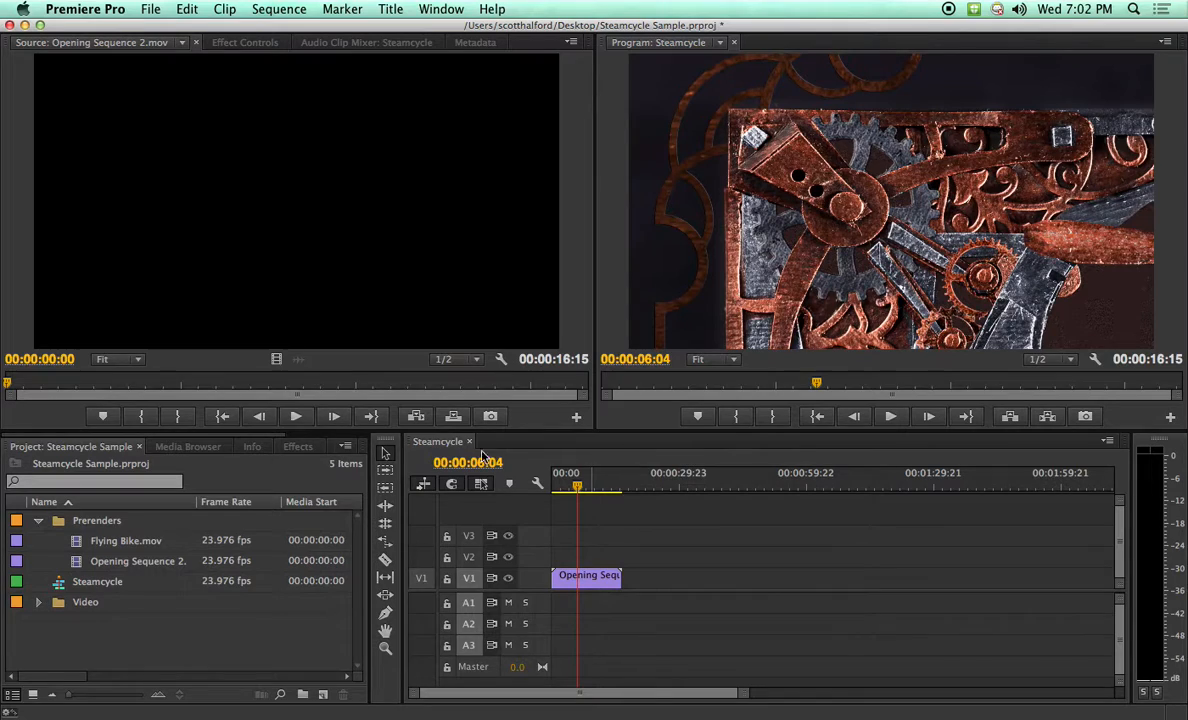
pyautogui.click(66, 625)
pyautogui.click(39, 521)
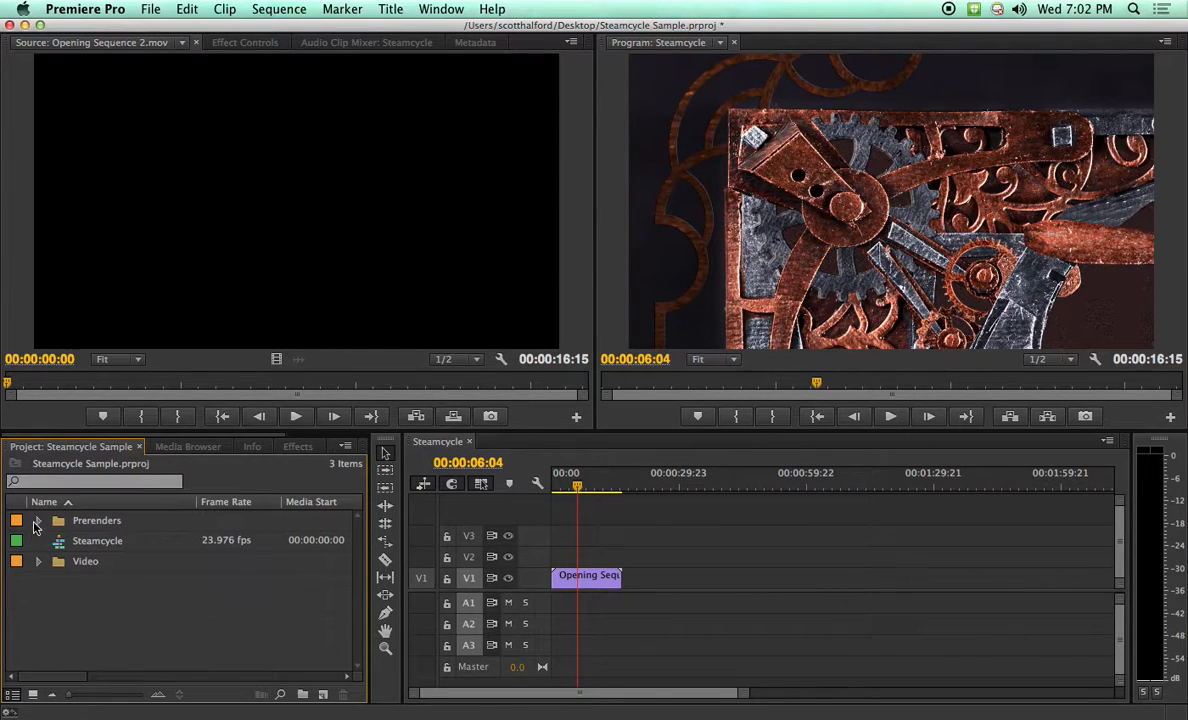
pyautogui.doubleClick(77, 601)
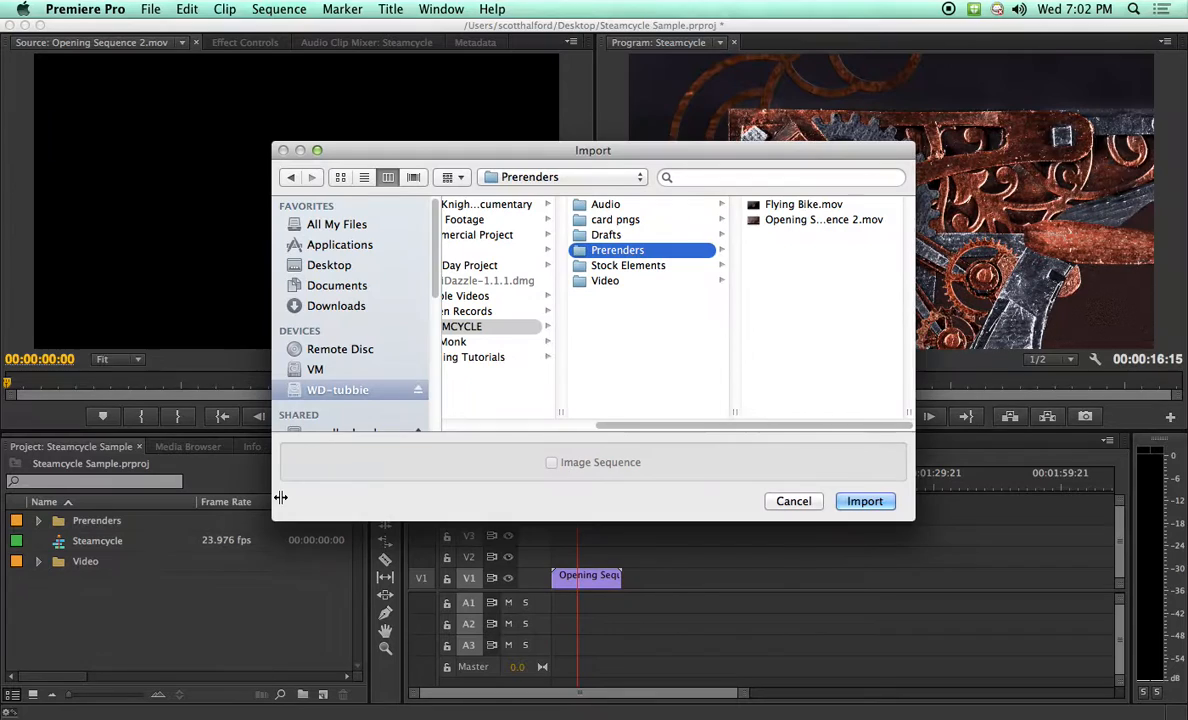
pyautogui.click(605, 205)
pyautogui.click(775, 250)
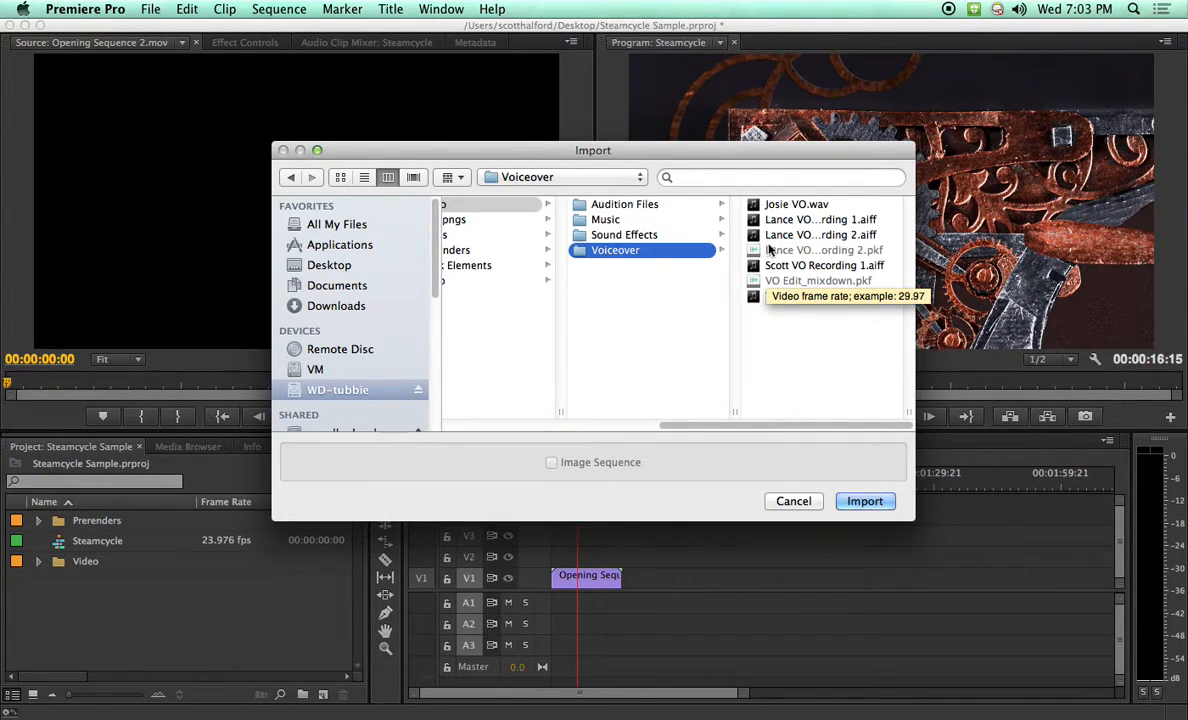
pyautogui.click(810, 296)
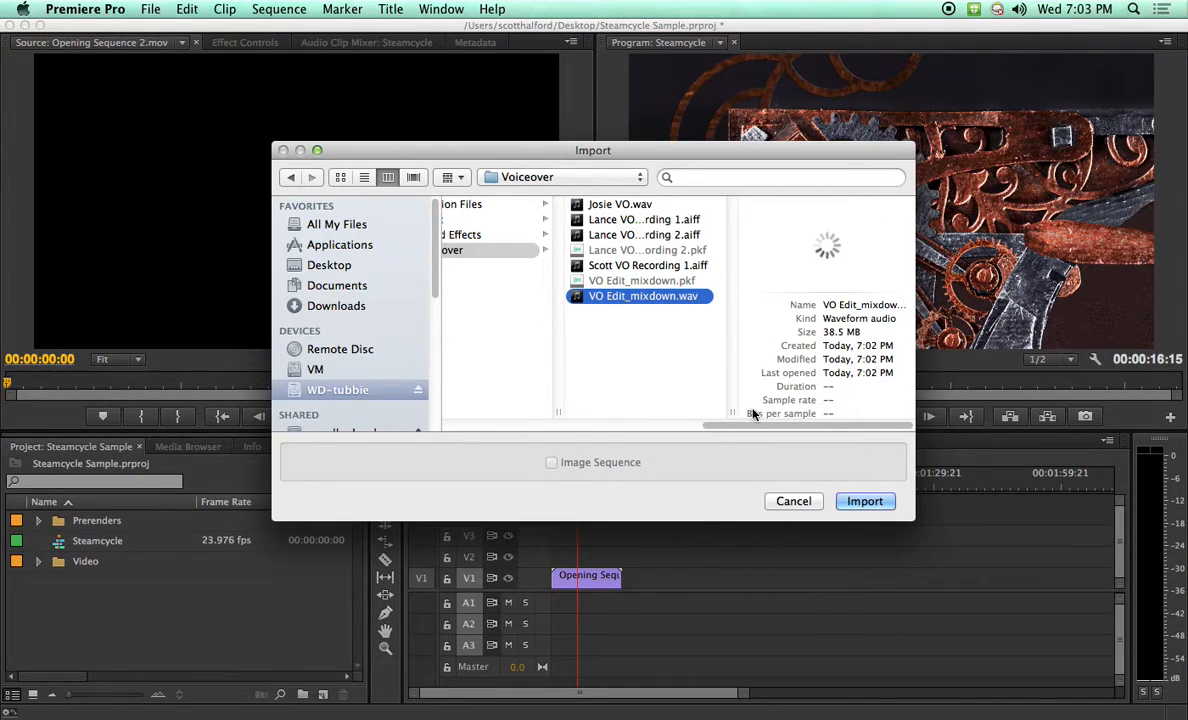
pyautogui.click(865, 501)
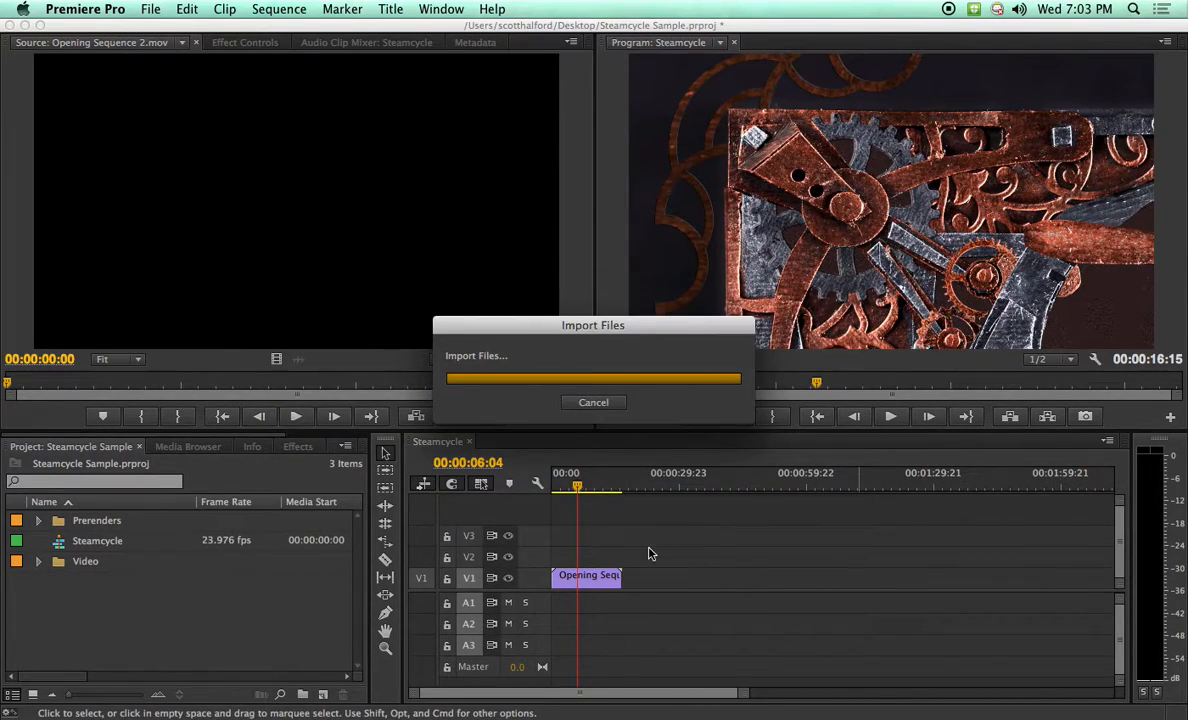
# Place VO Edit_mixdown.wav on audio track A1 of the Steamcycle sequence and shift it to start at about 21 seconds
pyautogui.moveTo(57, 585); pyautogui.dragTo(558, 566)
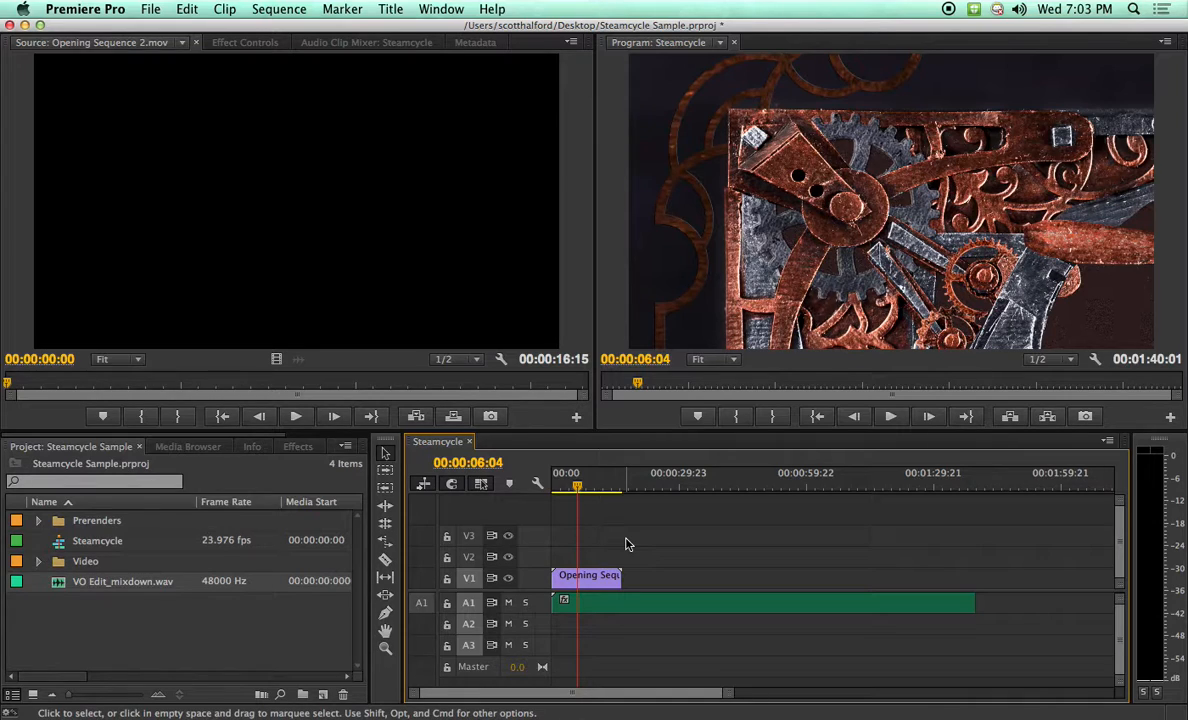
pyautogui.click(706, 485)
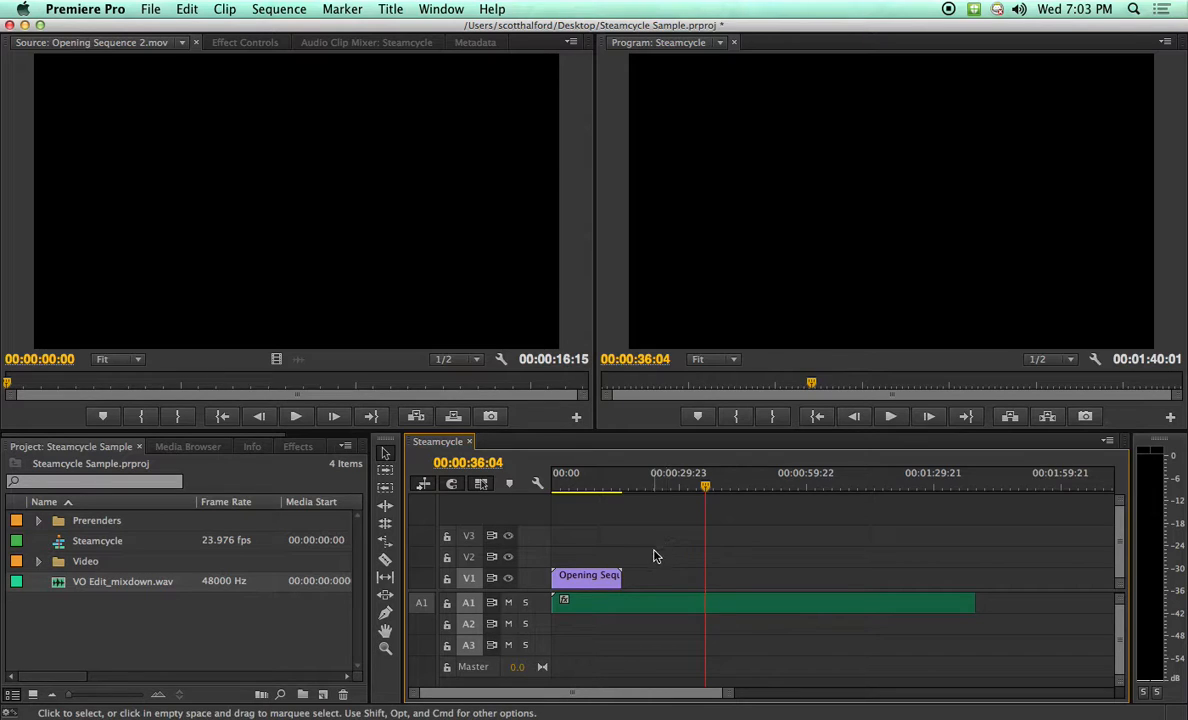
pyautogui.moveTo(618, 604); pyautogui.dragTo(699, 608)
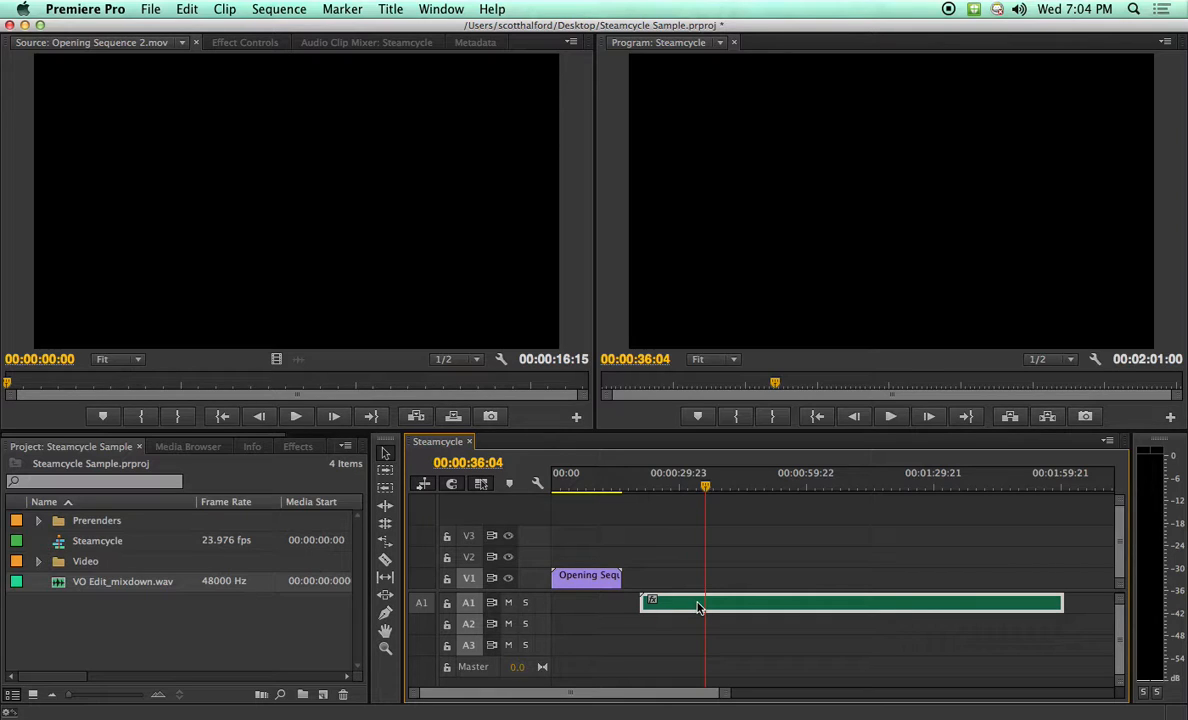
# Switch back to Audition, move the playhead to about 0:05.6 and save the VO Edit session
pyautogui.press('super+Tab')
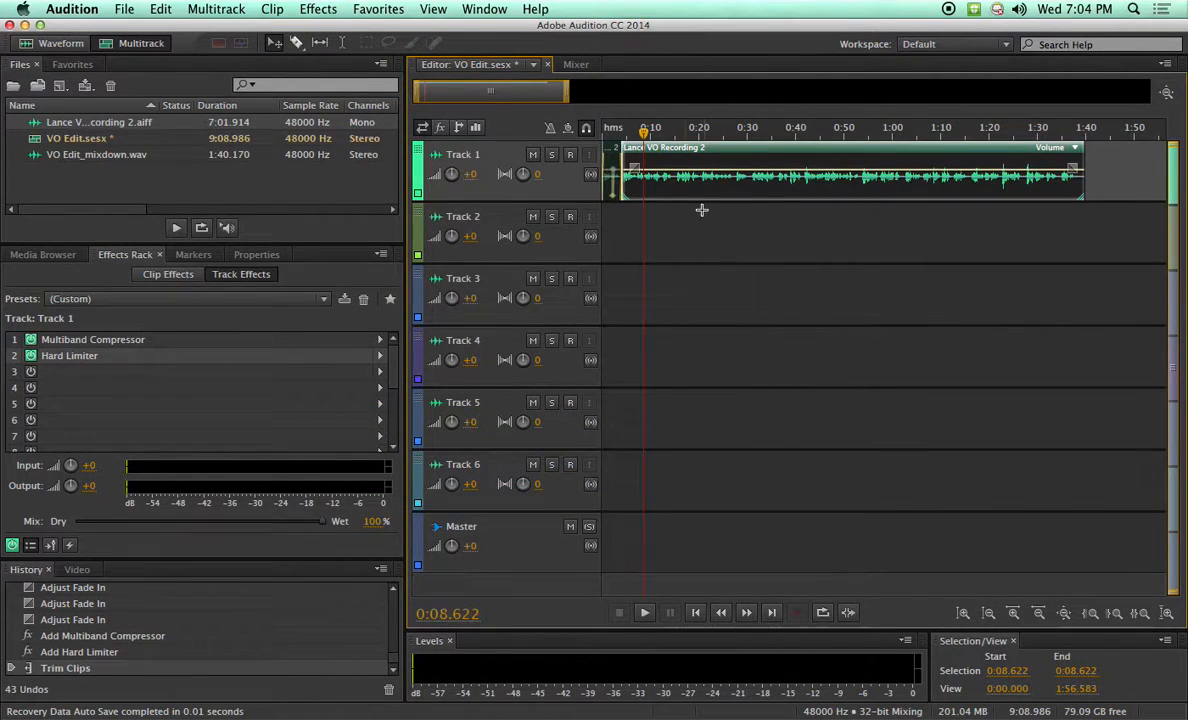
pyautogui.click(628, 133)
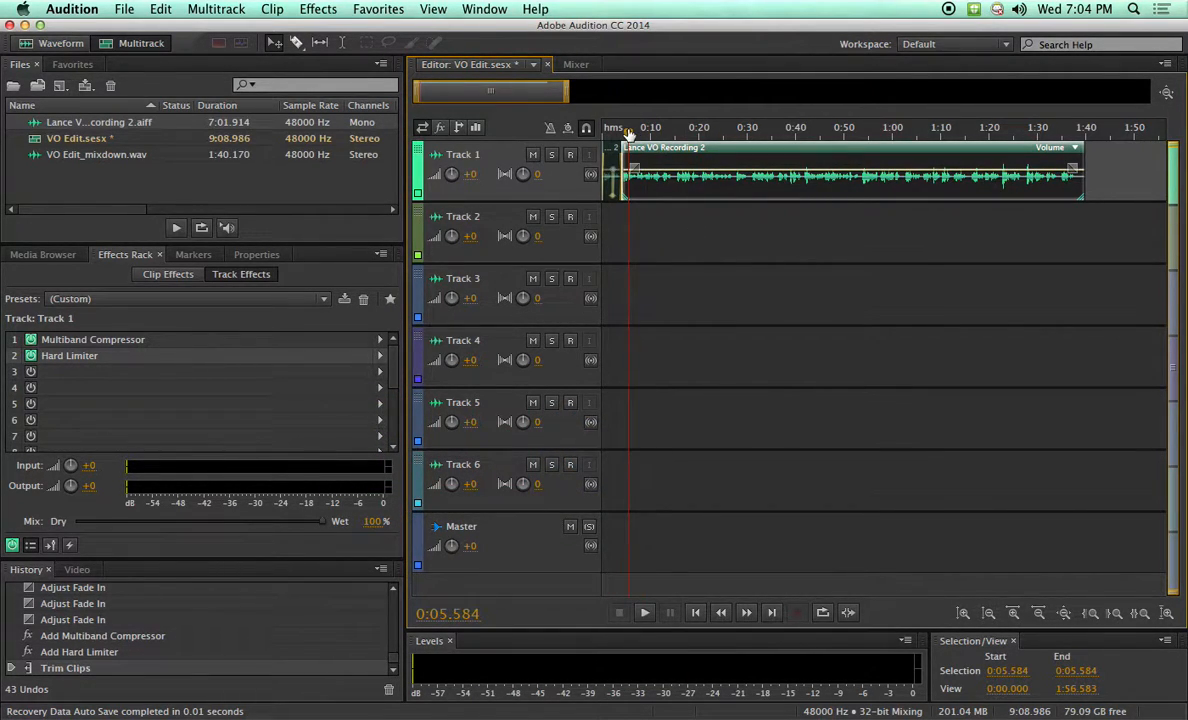
pyautogui.press('super+s')
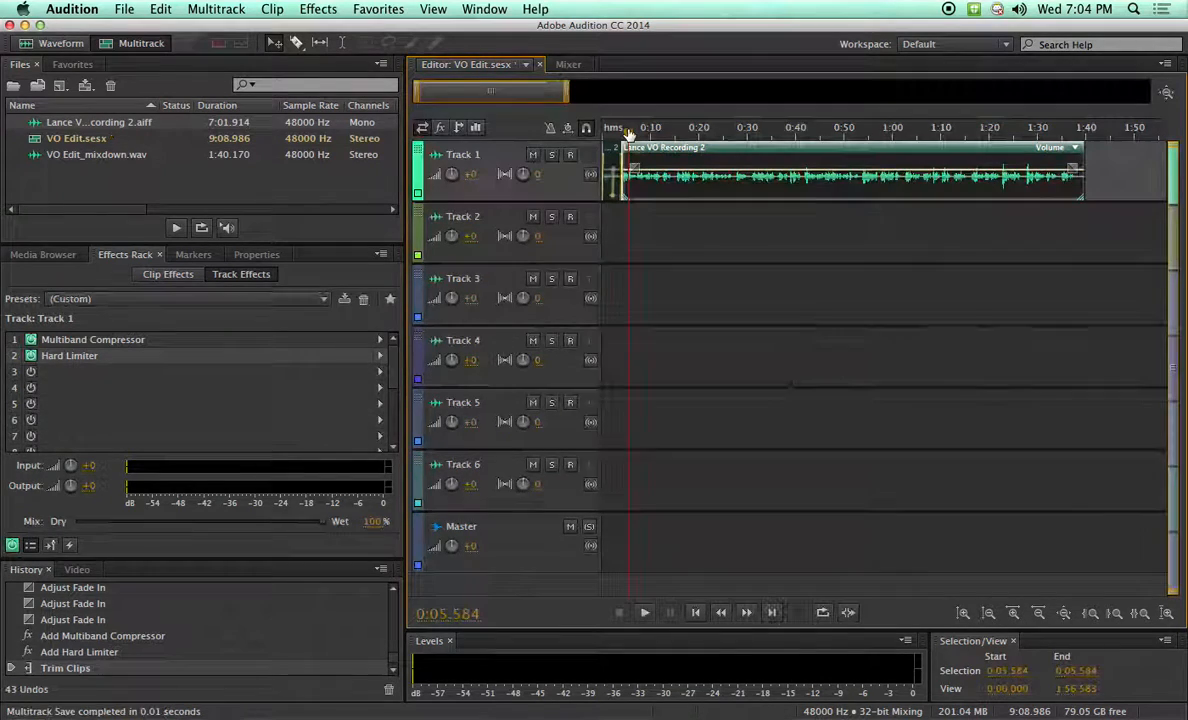
pyautogui.press('super+Tab')
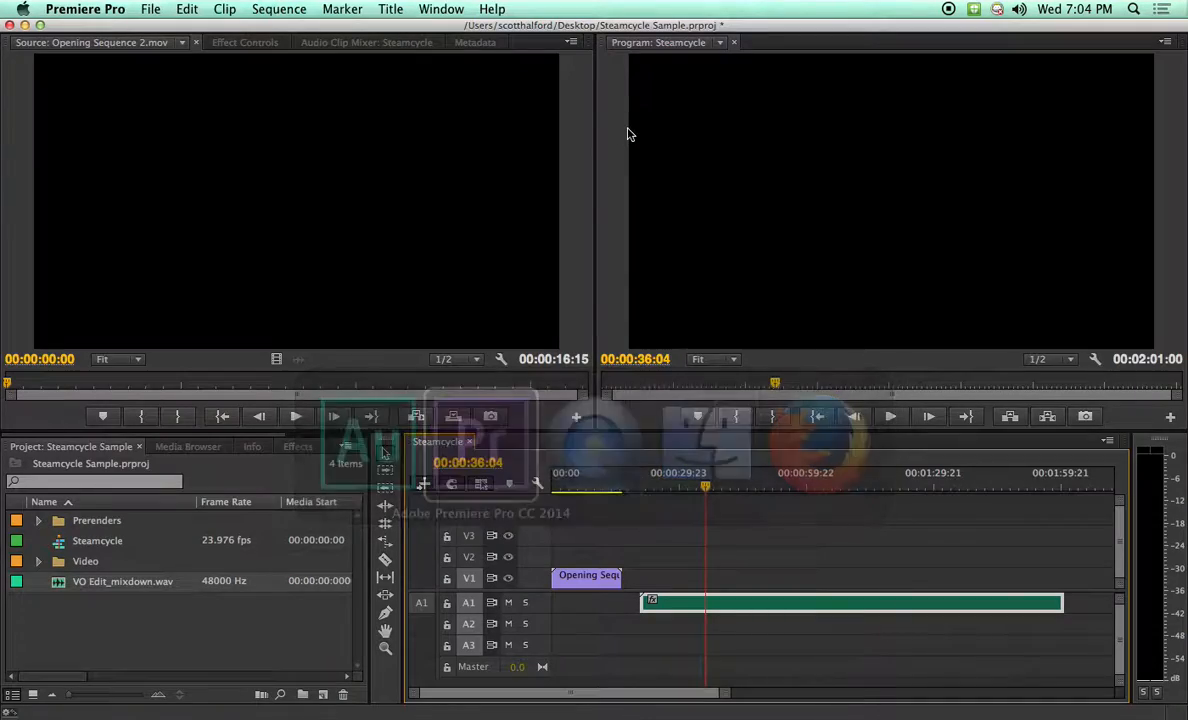
pyautogui.press('super+Tab')
pyautogui.press('super+Tab')
pyautogui.press('super+Tab')
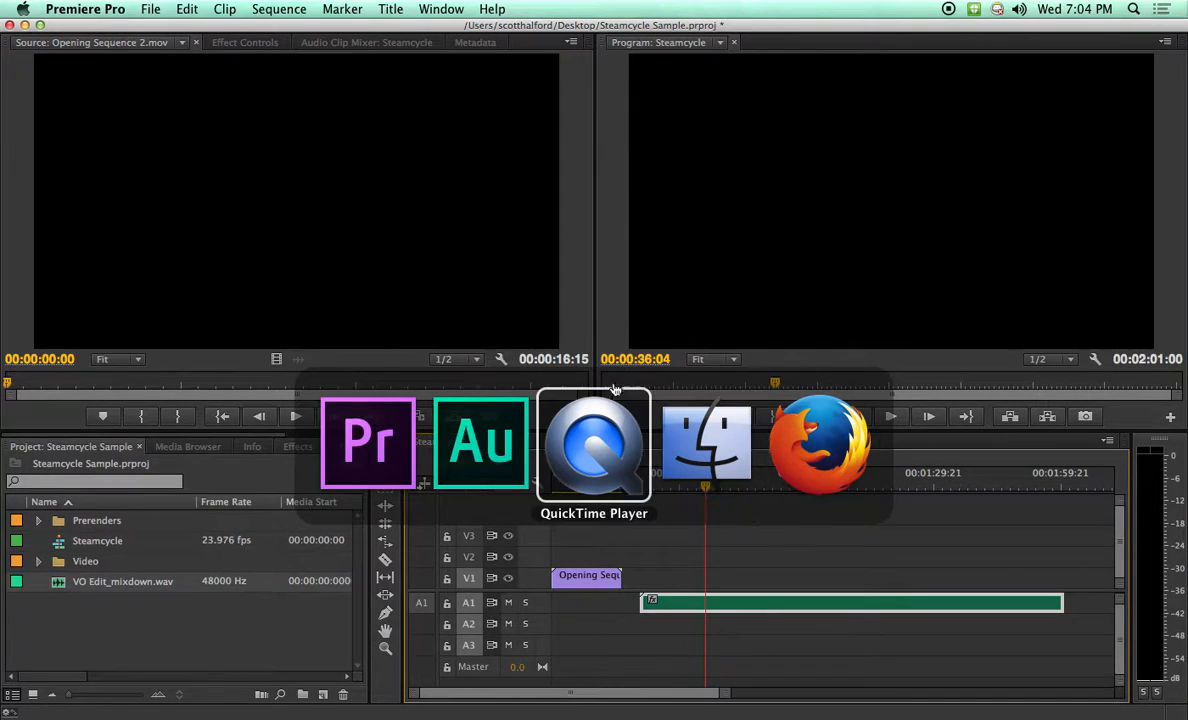
pyautogui.click(612, 418)
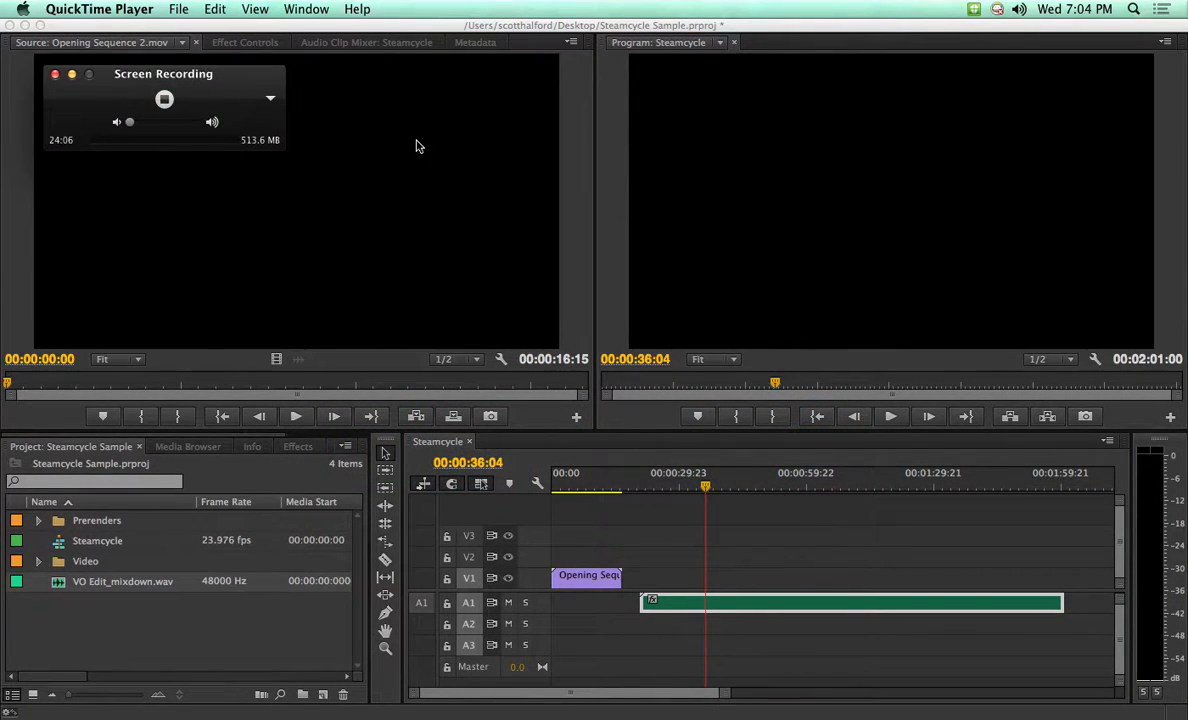